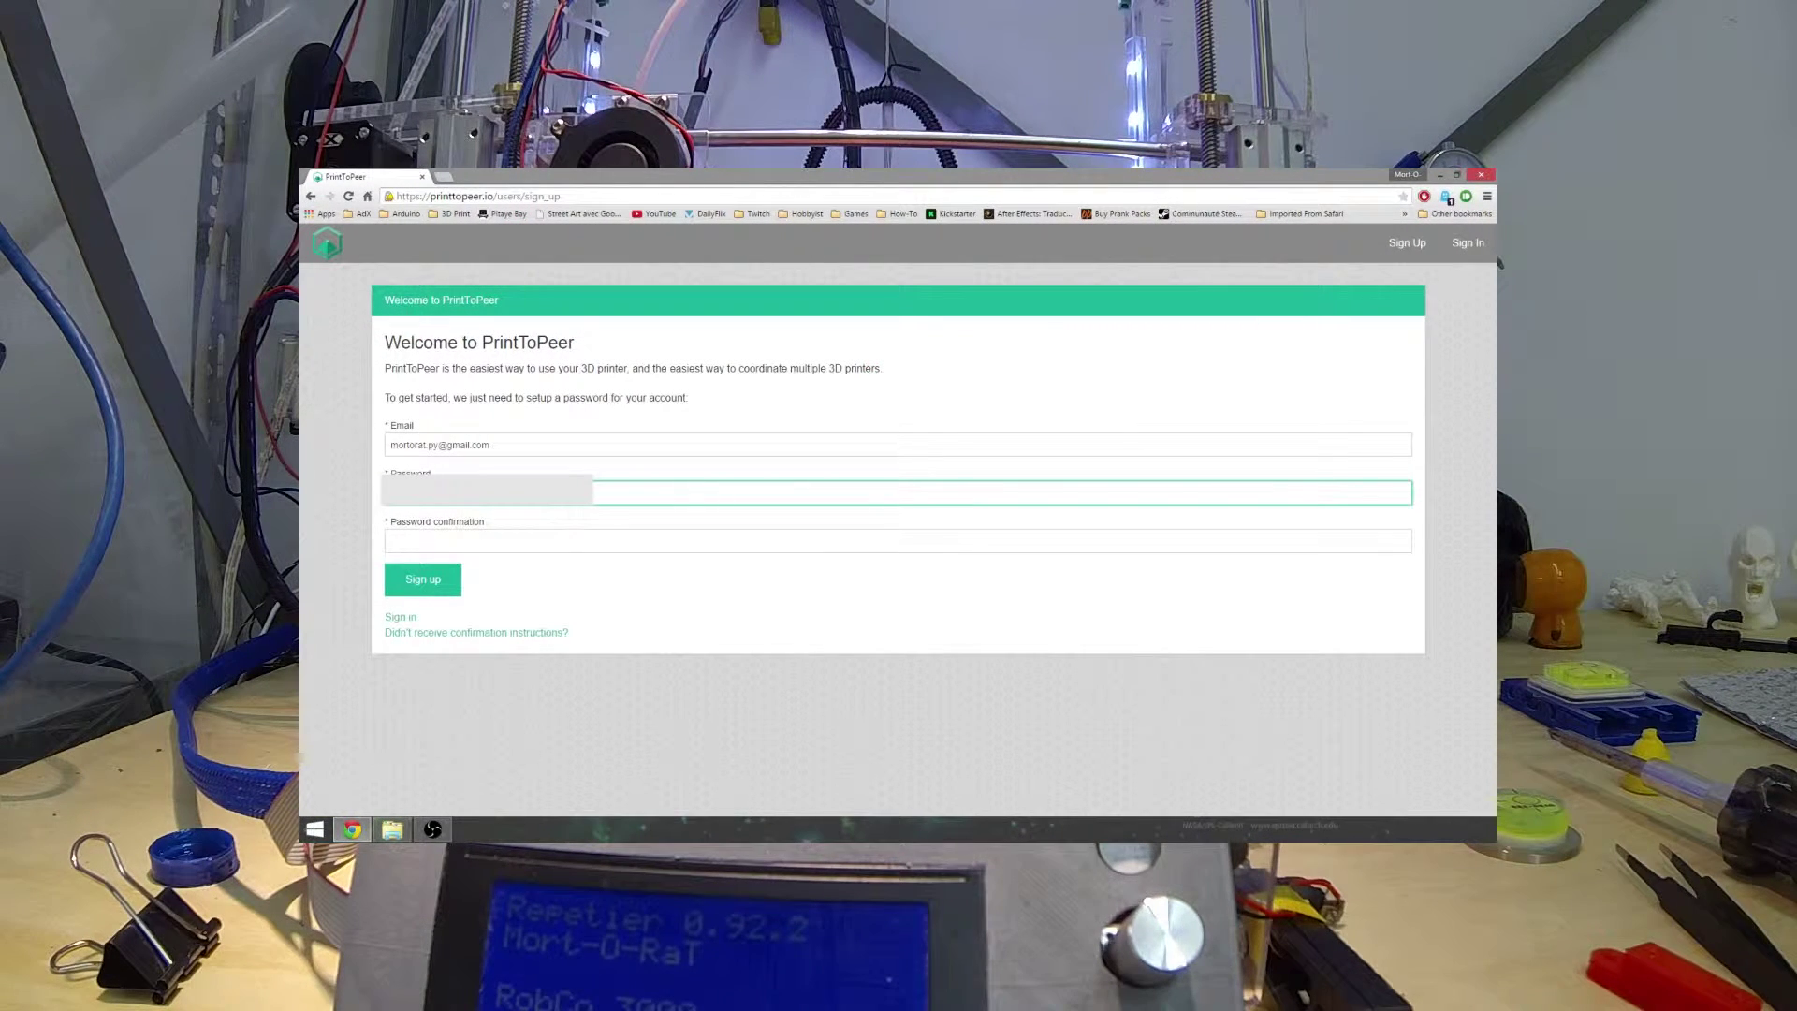
Fill in the PrintToPeer sign-up form with the email, account password and password confirmation, and submit the registration.
click(391, 542)
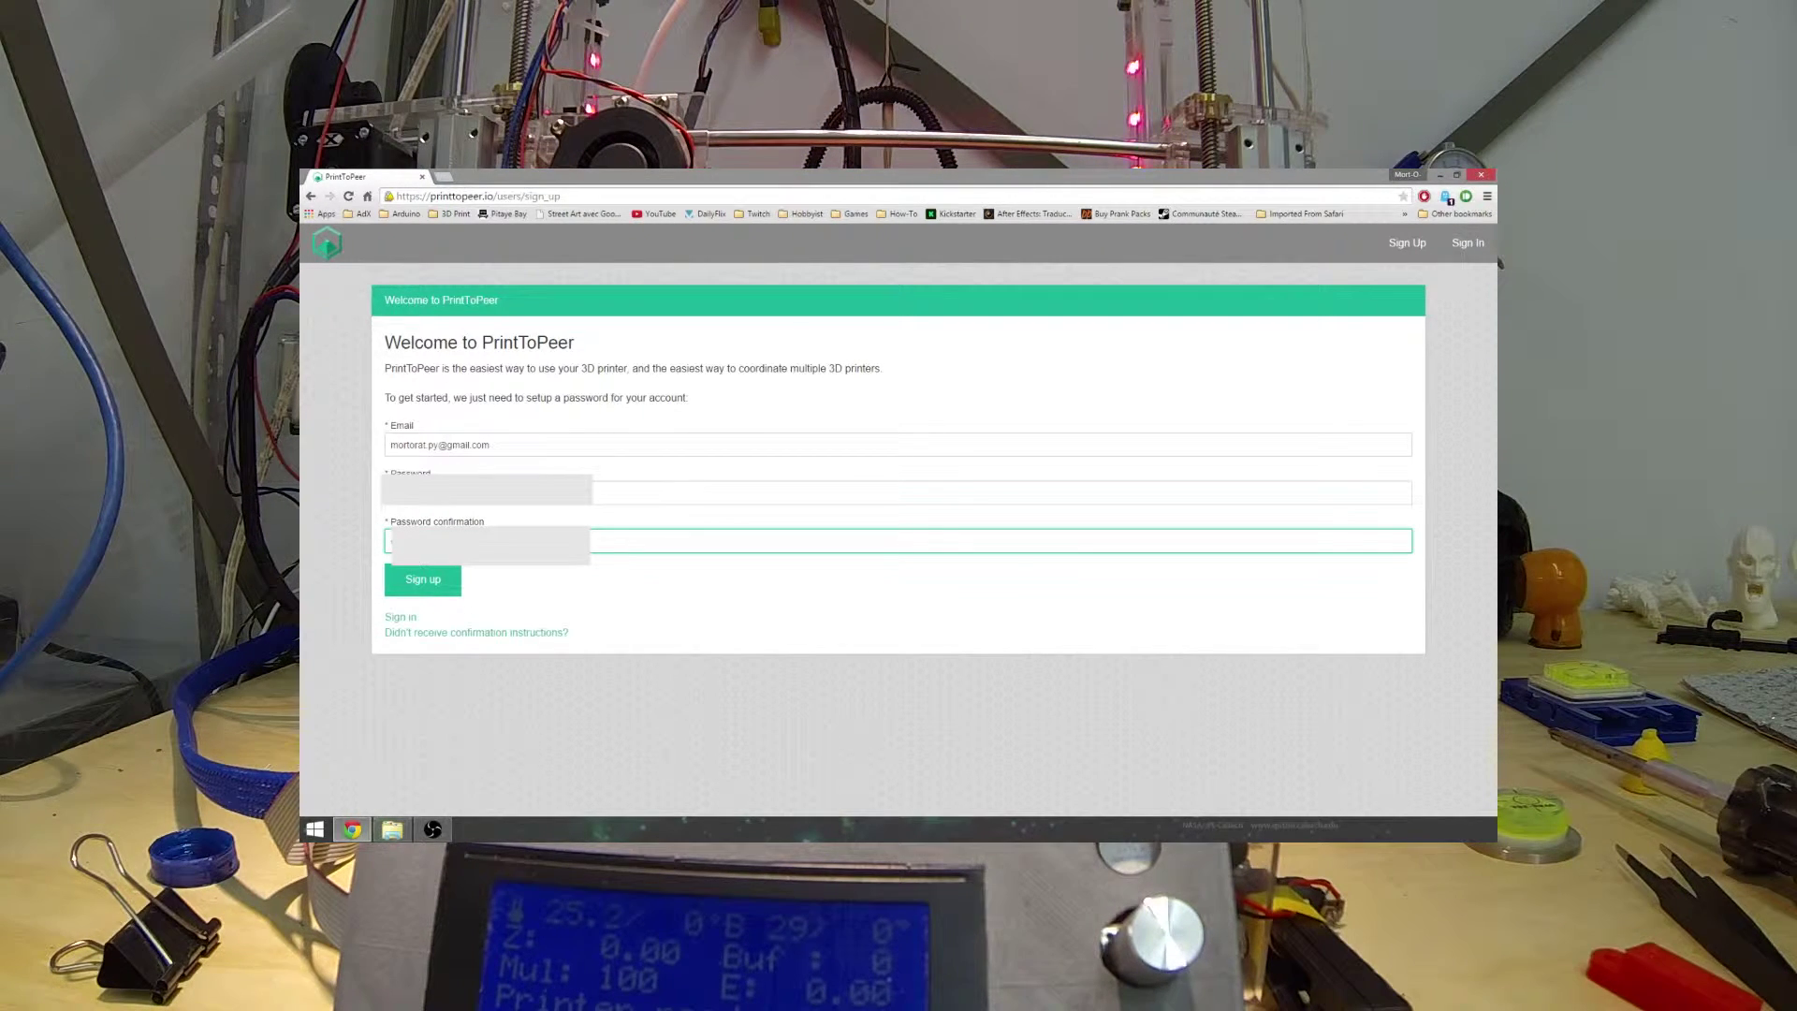
click(430, 590)
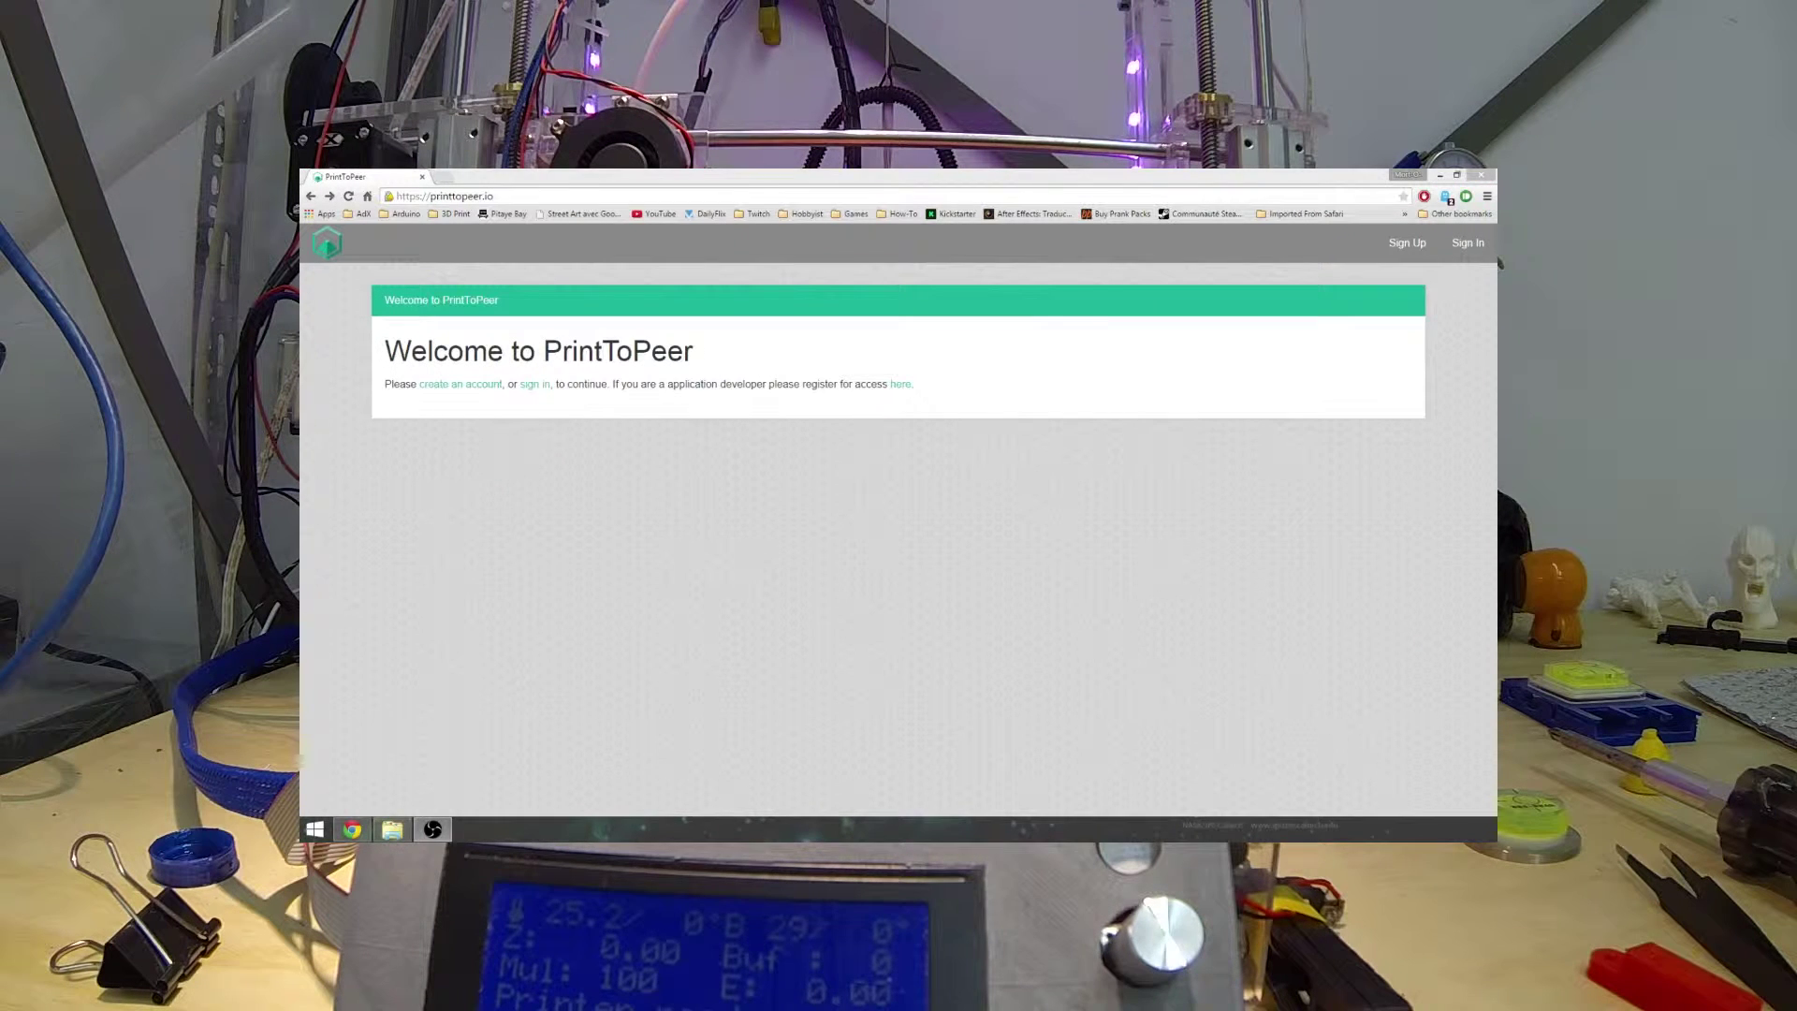
click(1406, 243)
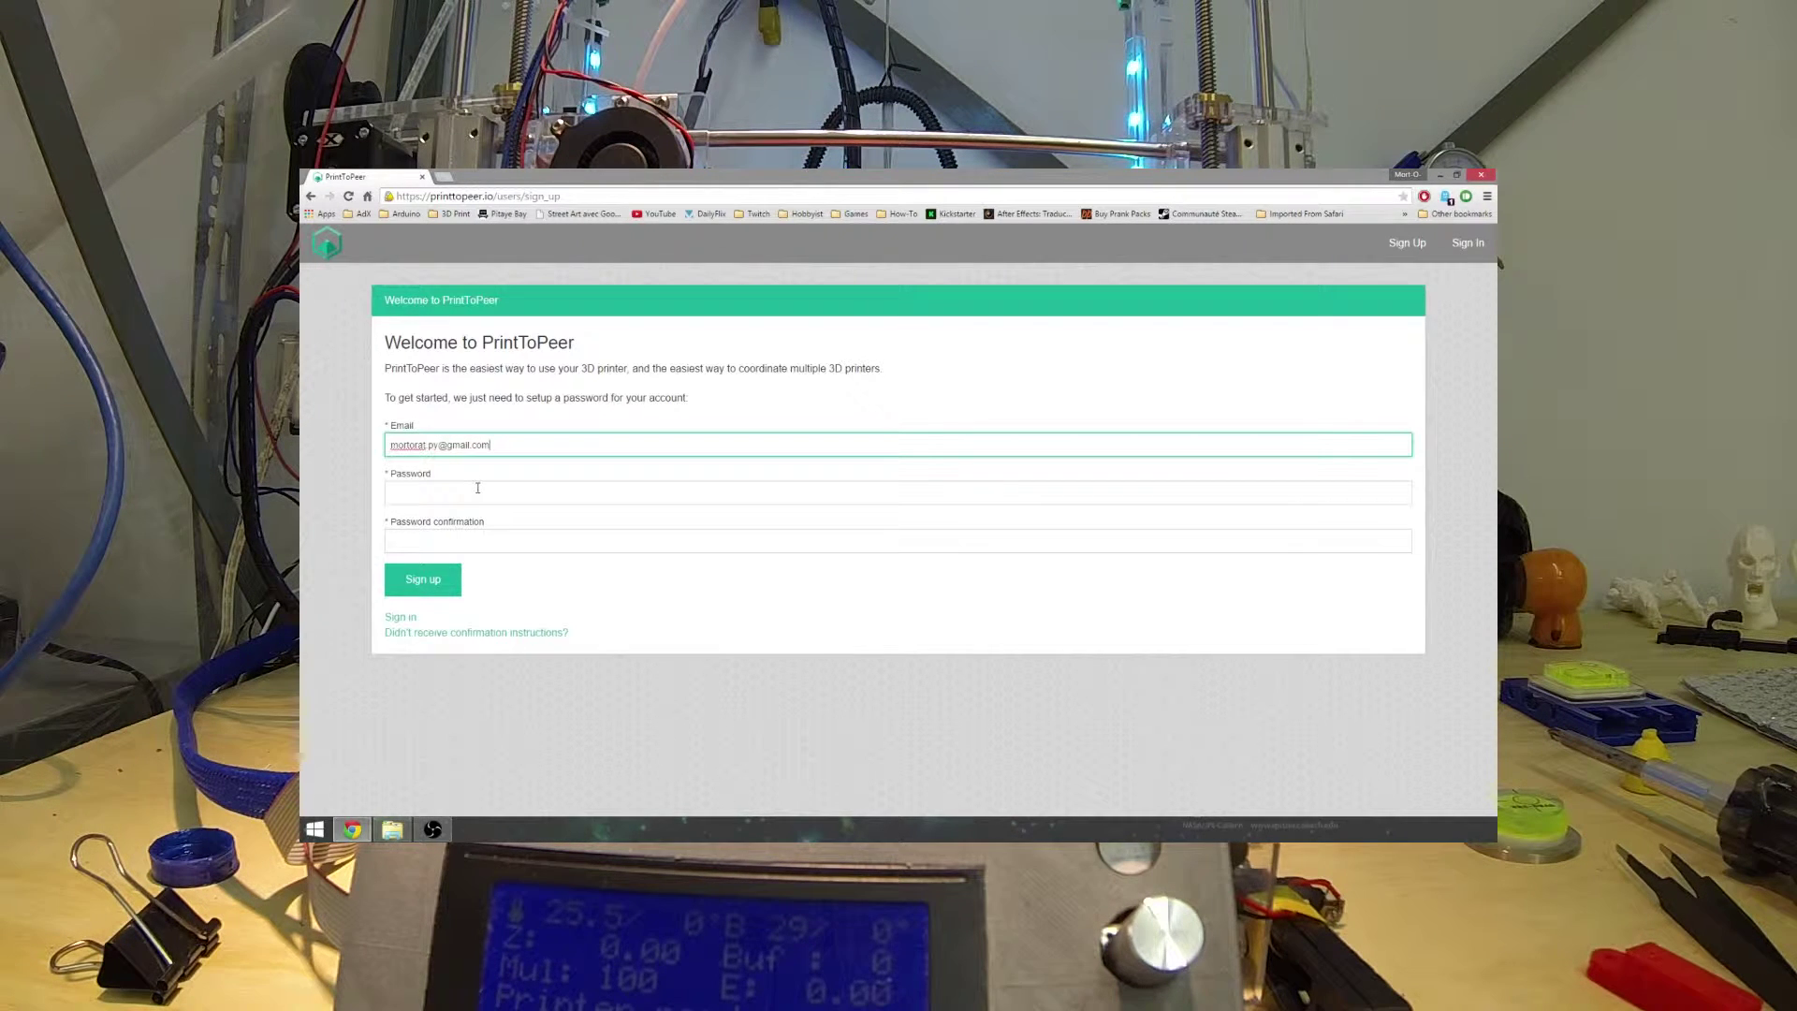
click(478, 487)
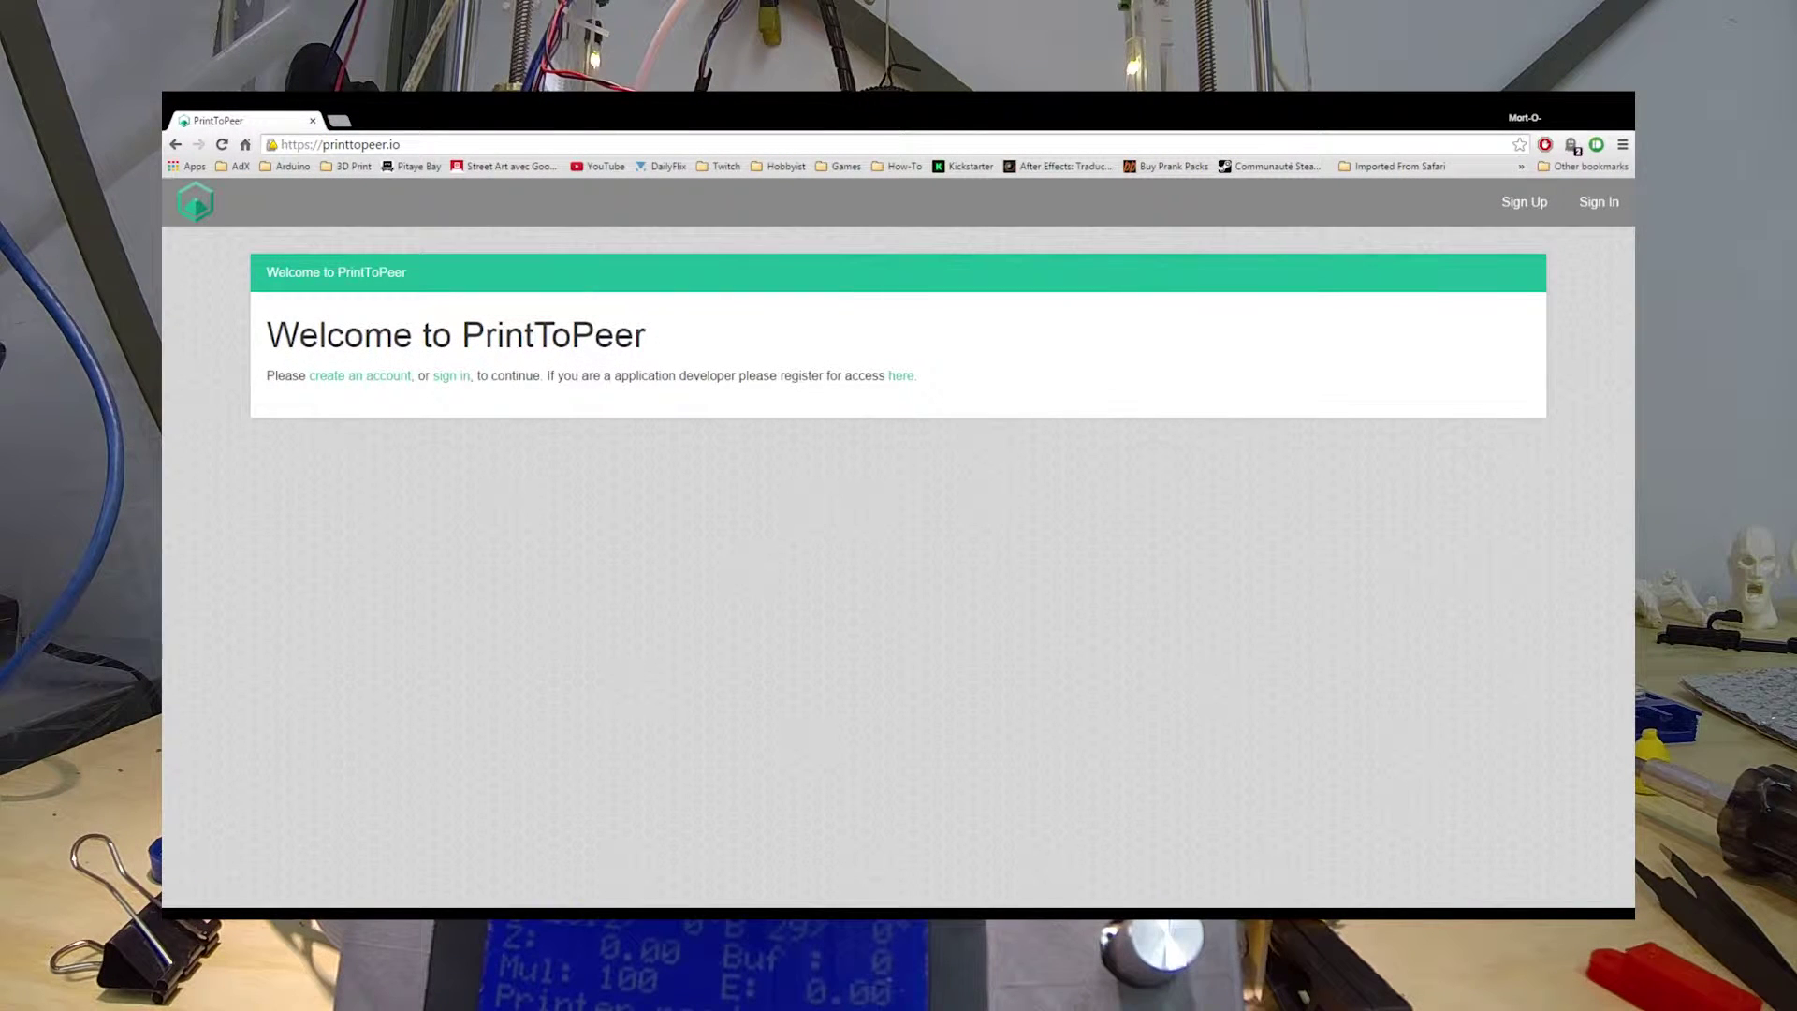
Sign in to PrintToPeer with the prefilled email and password, and open the Apollo5 printer's page.
click(451, 376)
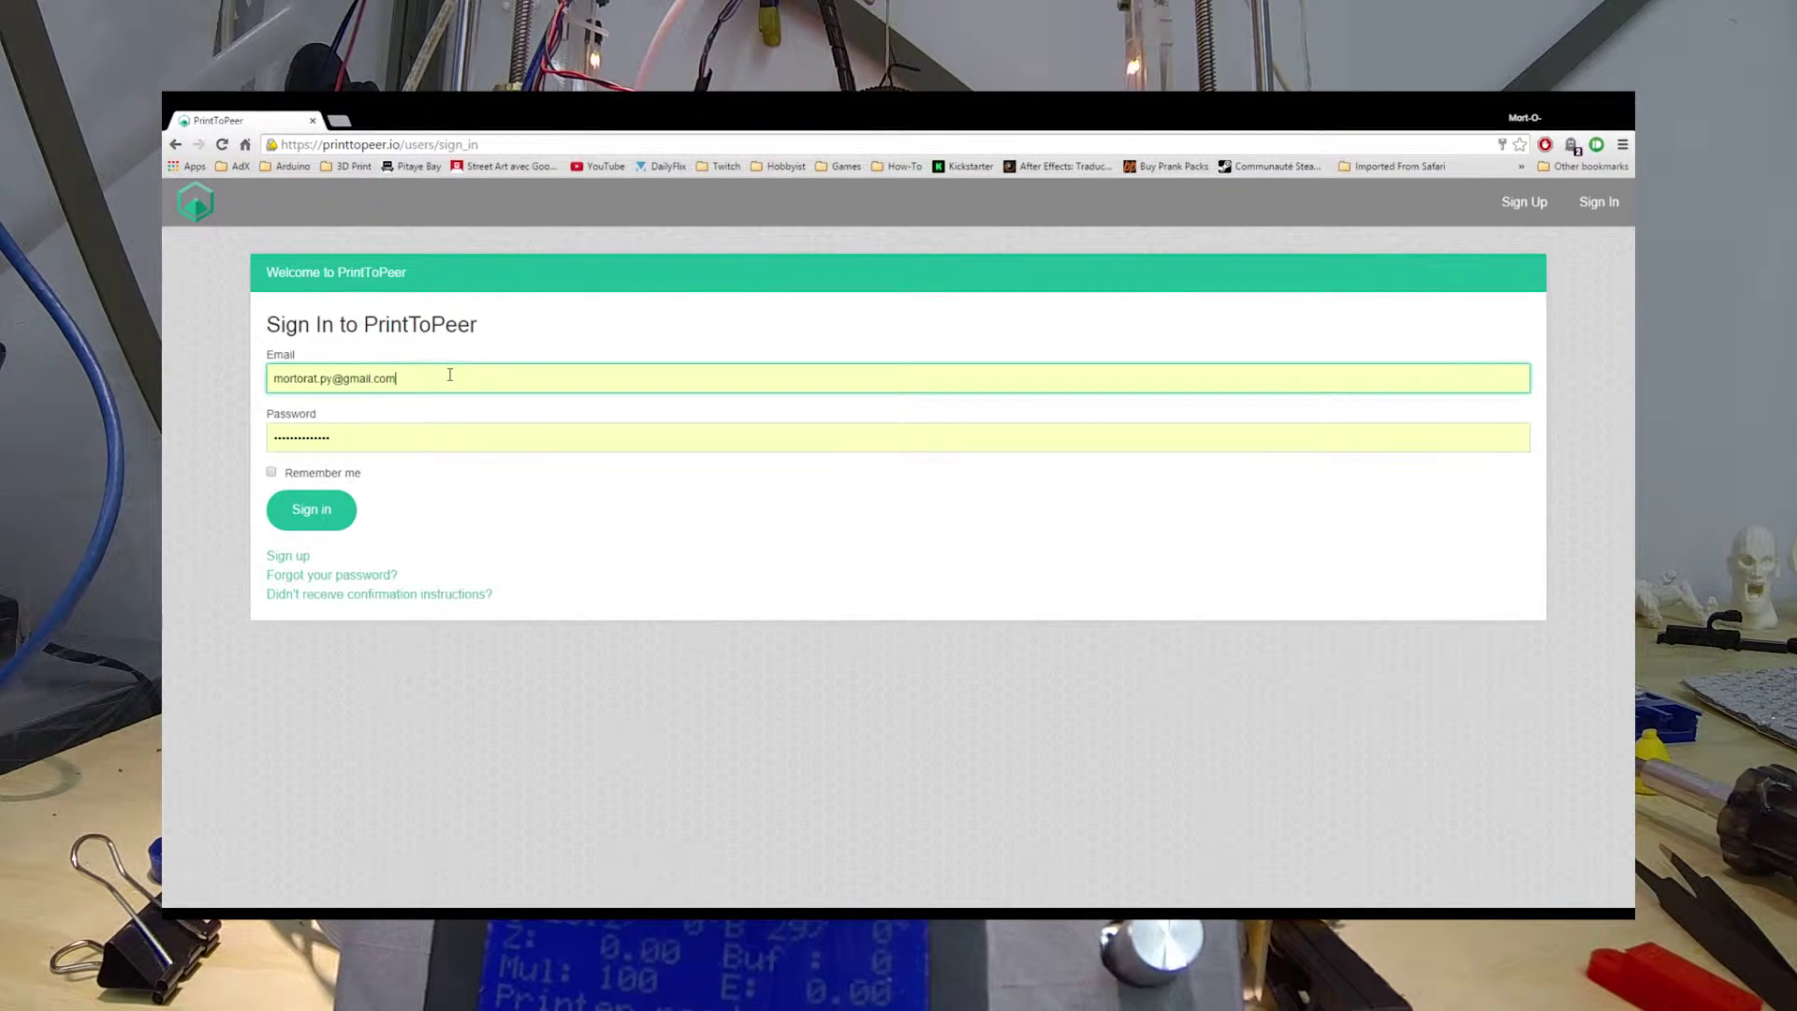
click(323, 516)
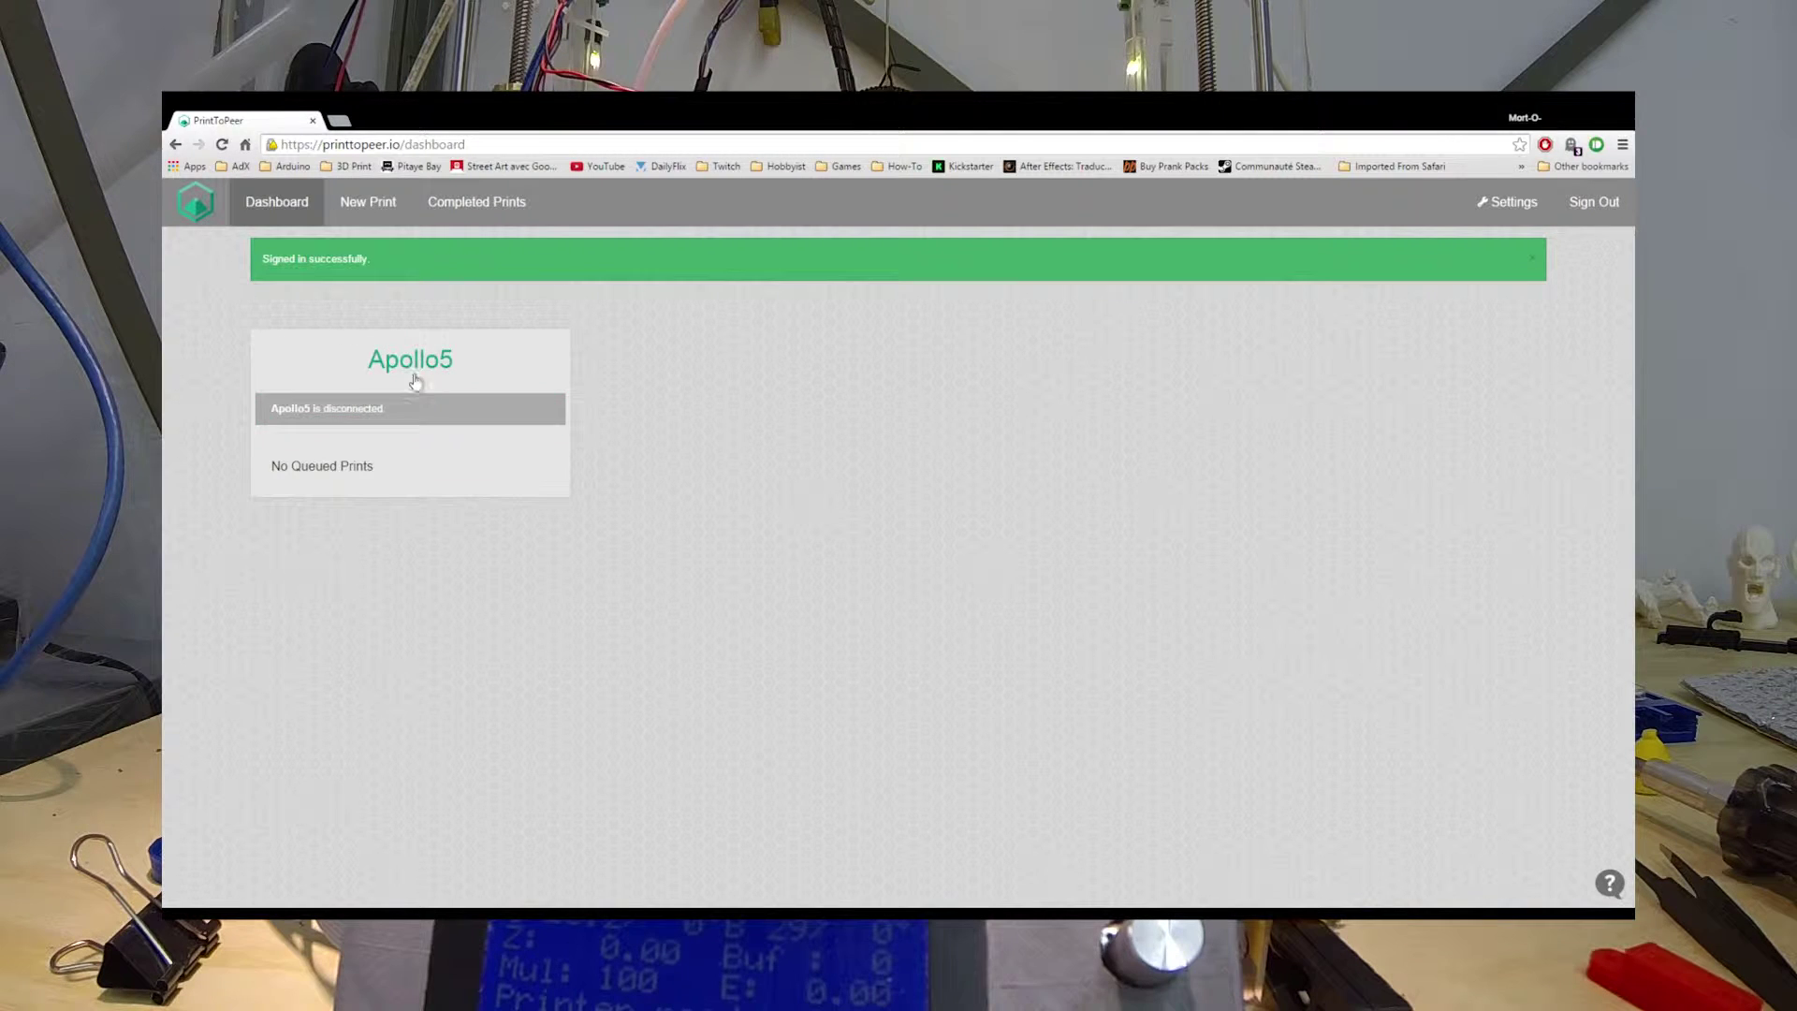
click(325, 412)
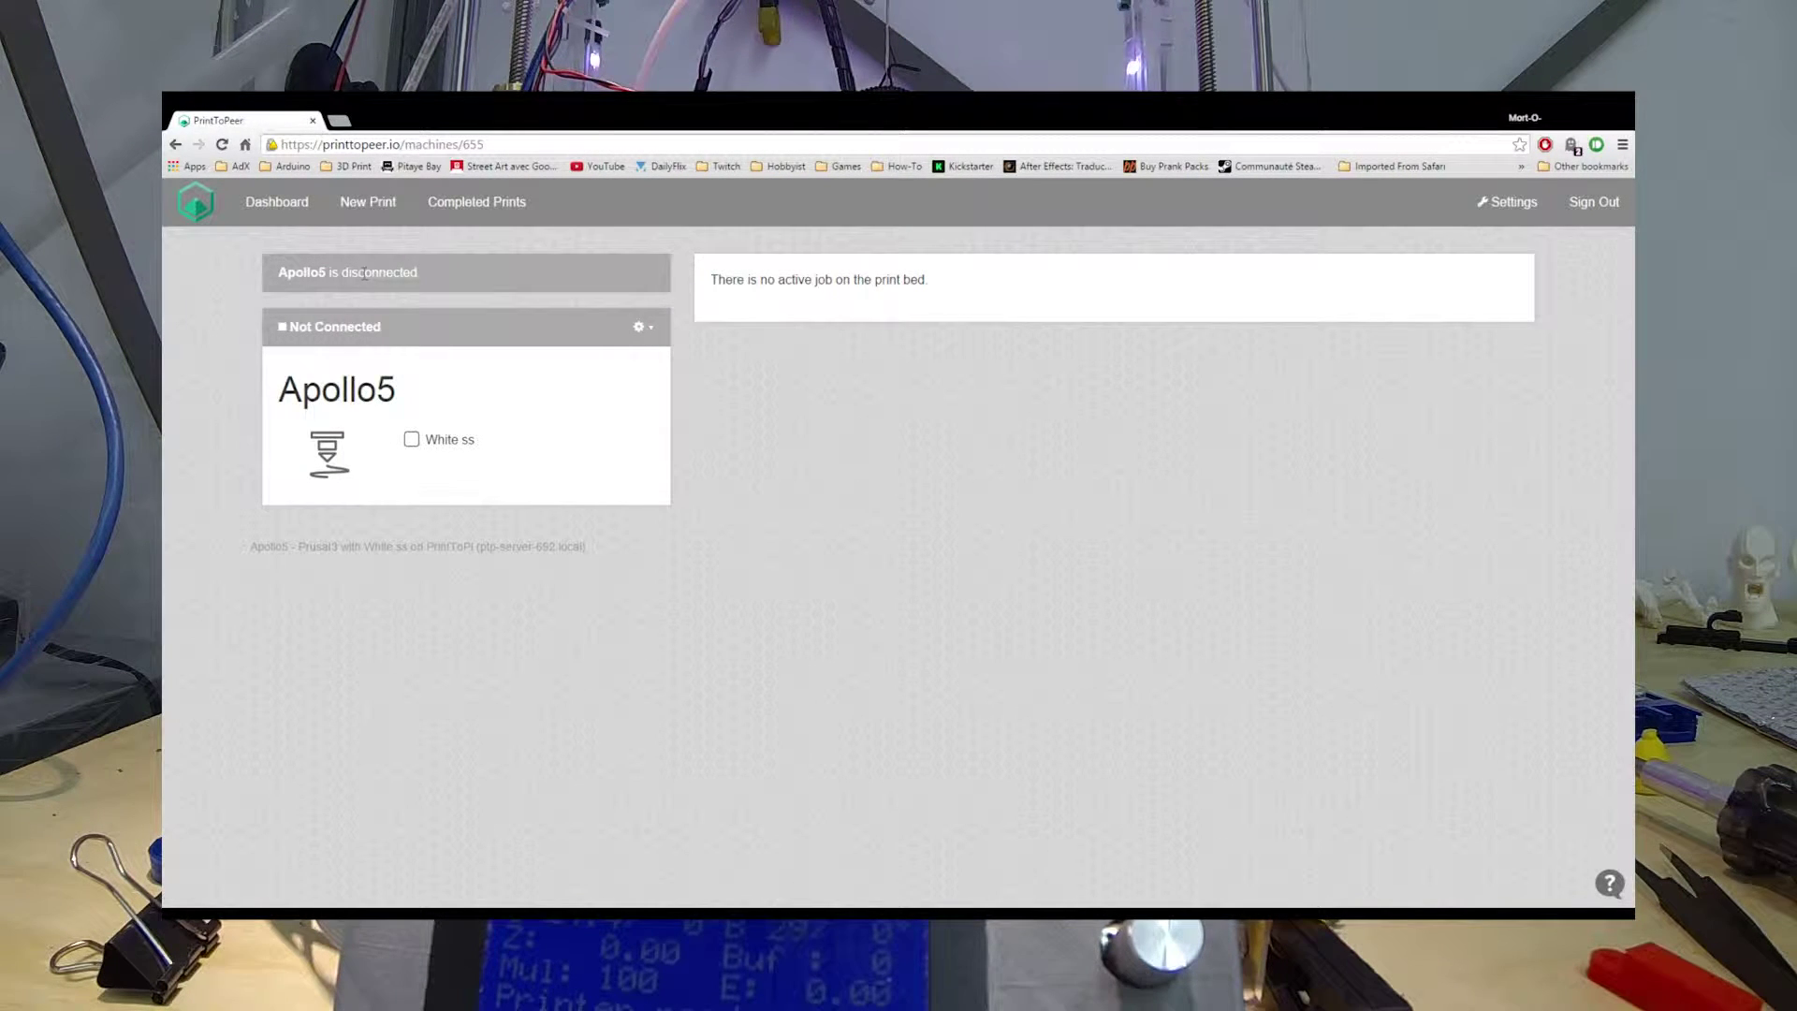
click(353, 329)
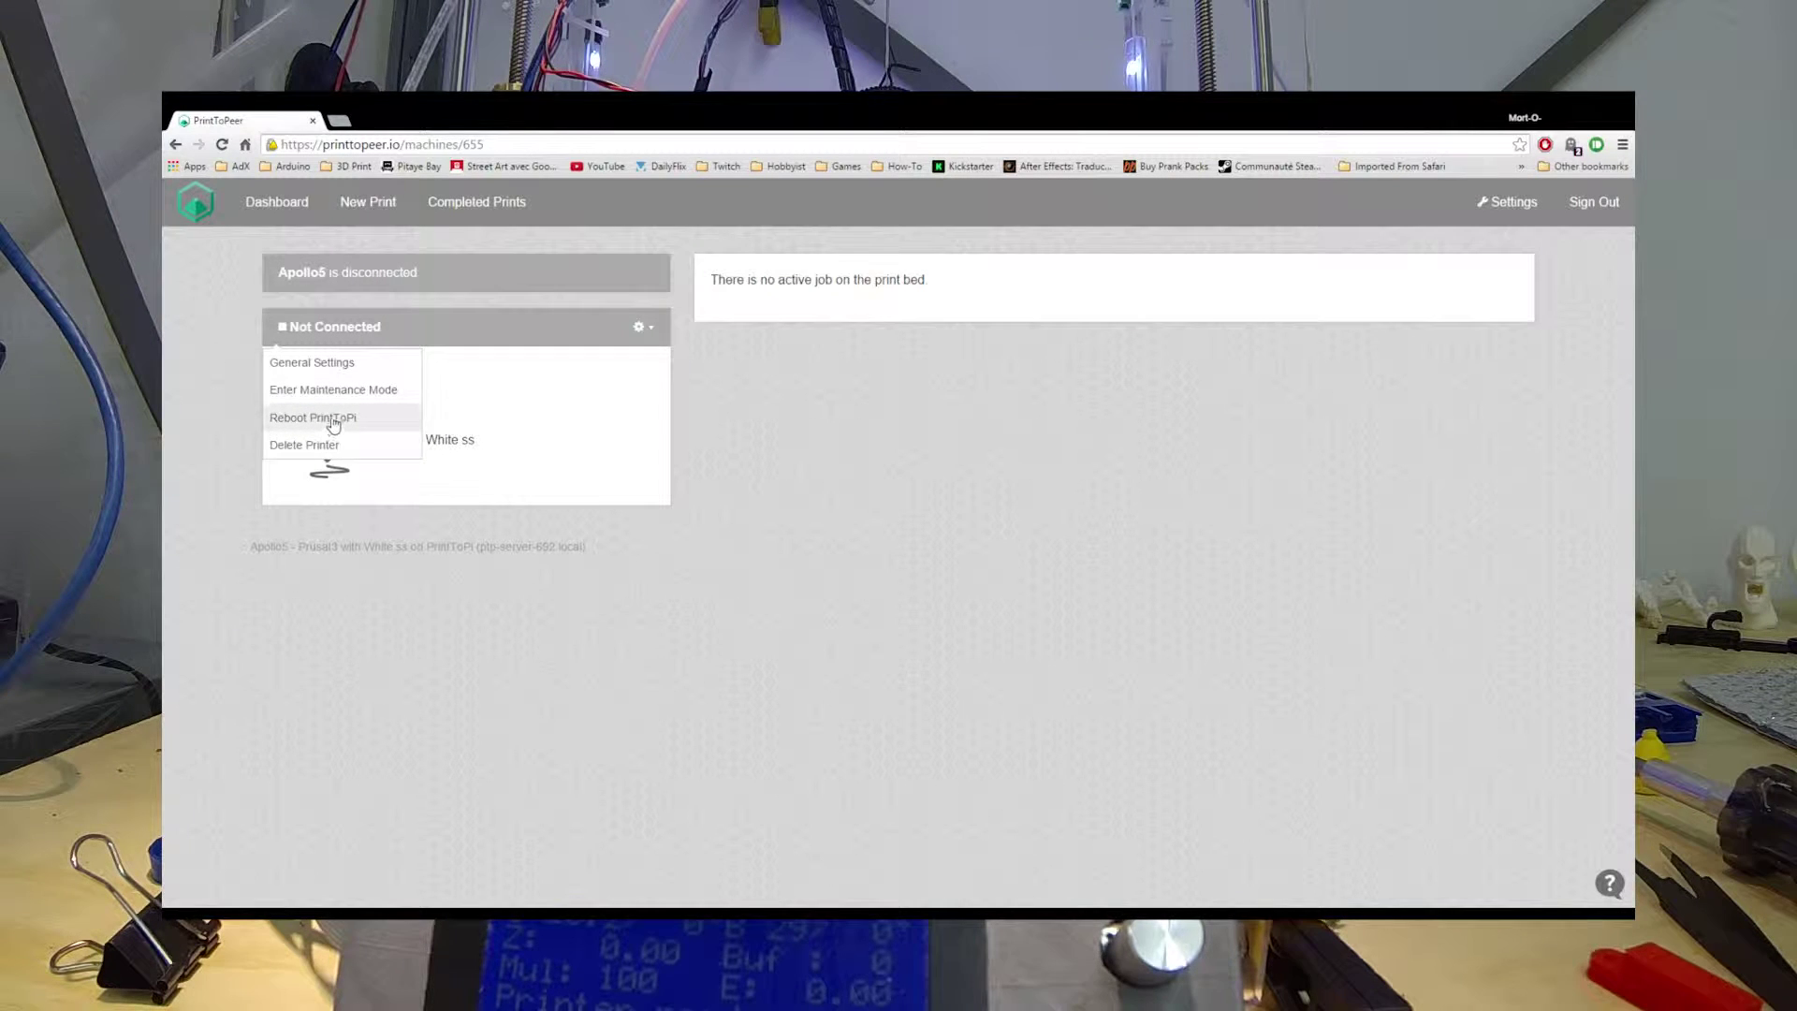
click(334, 419)
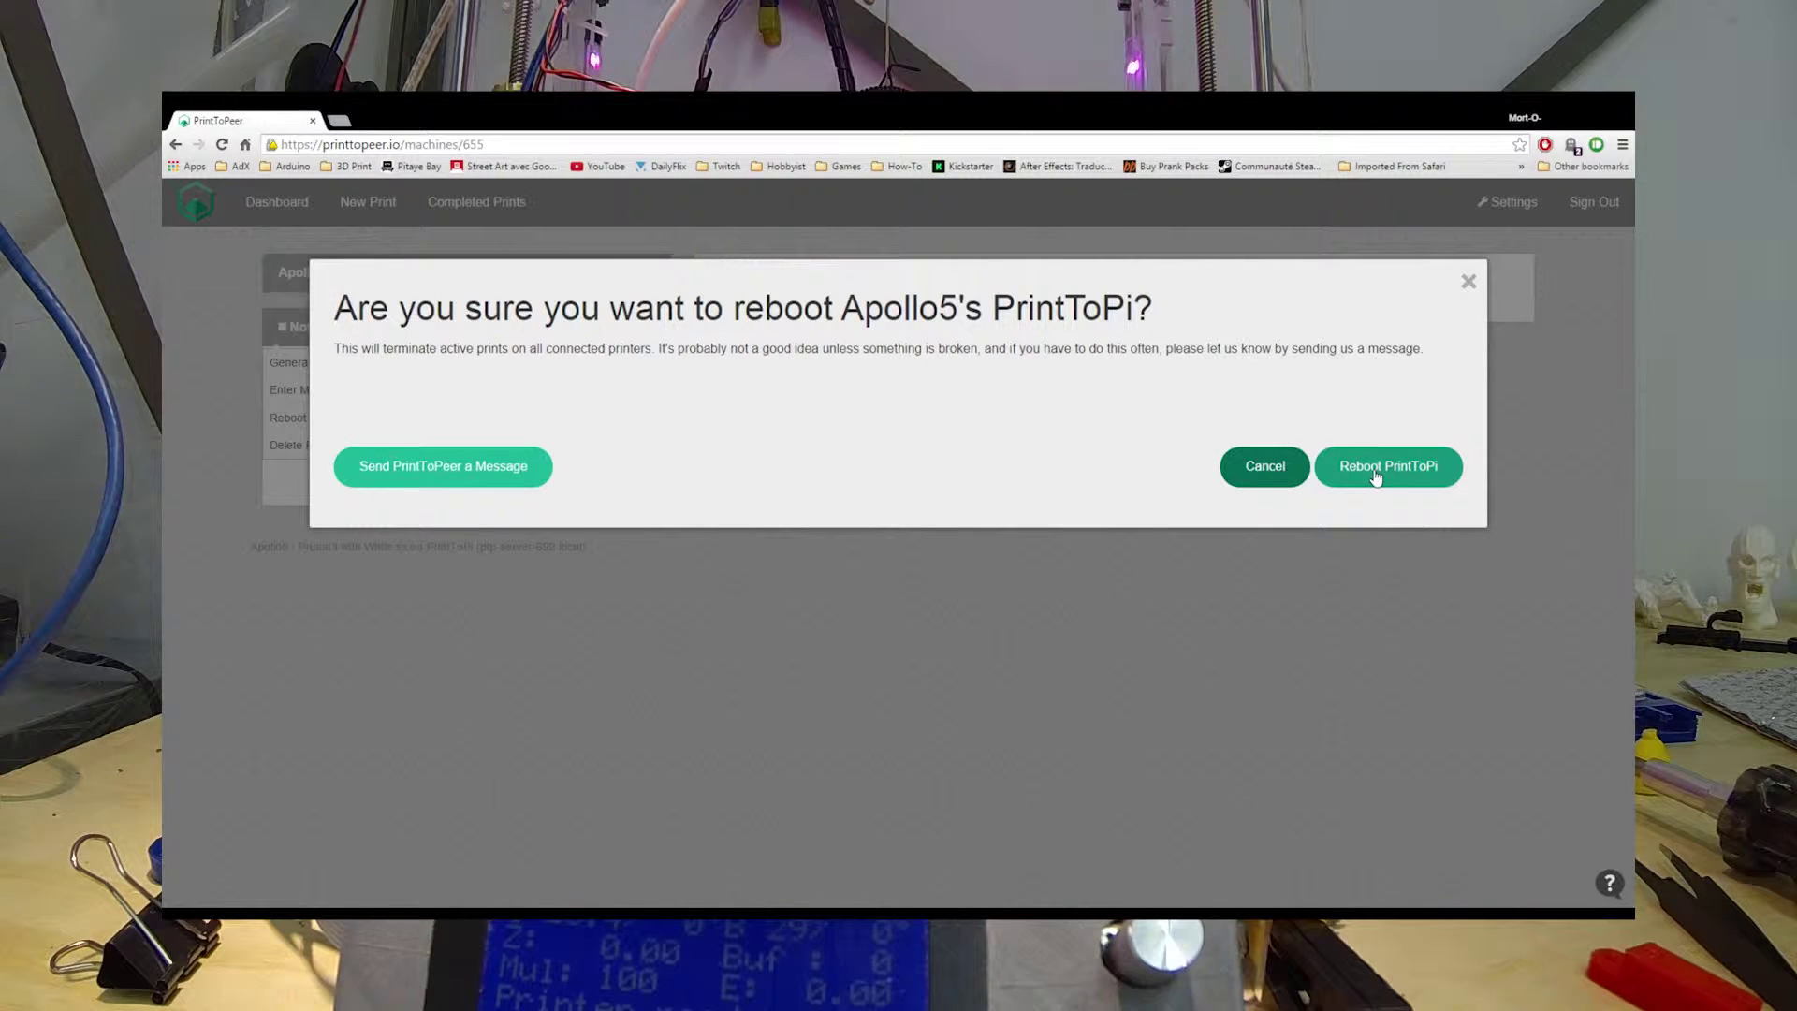
click(1260, 468)
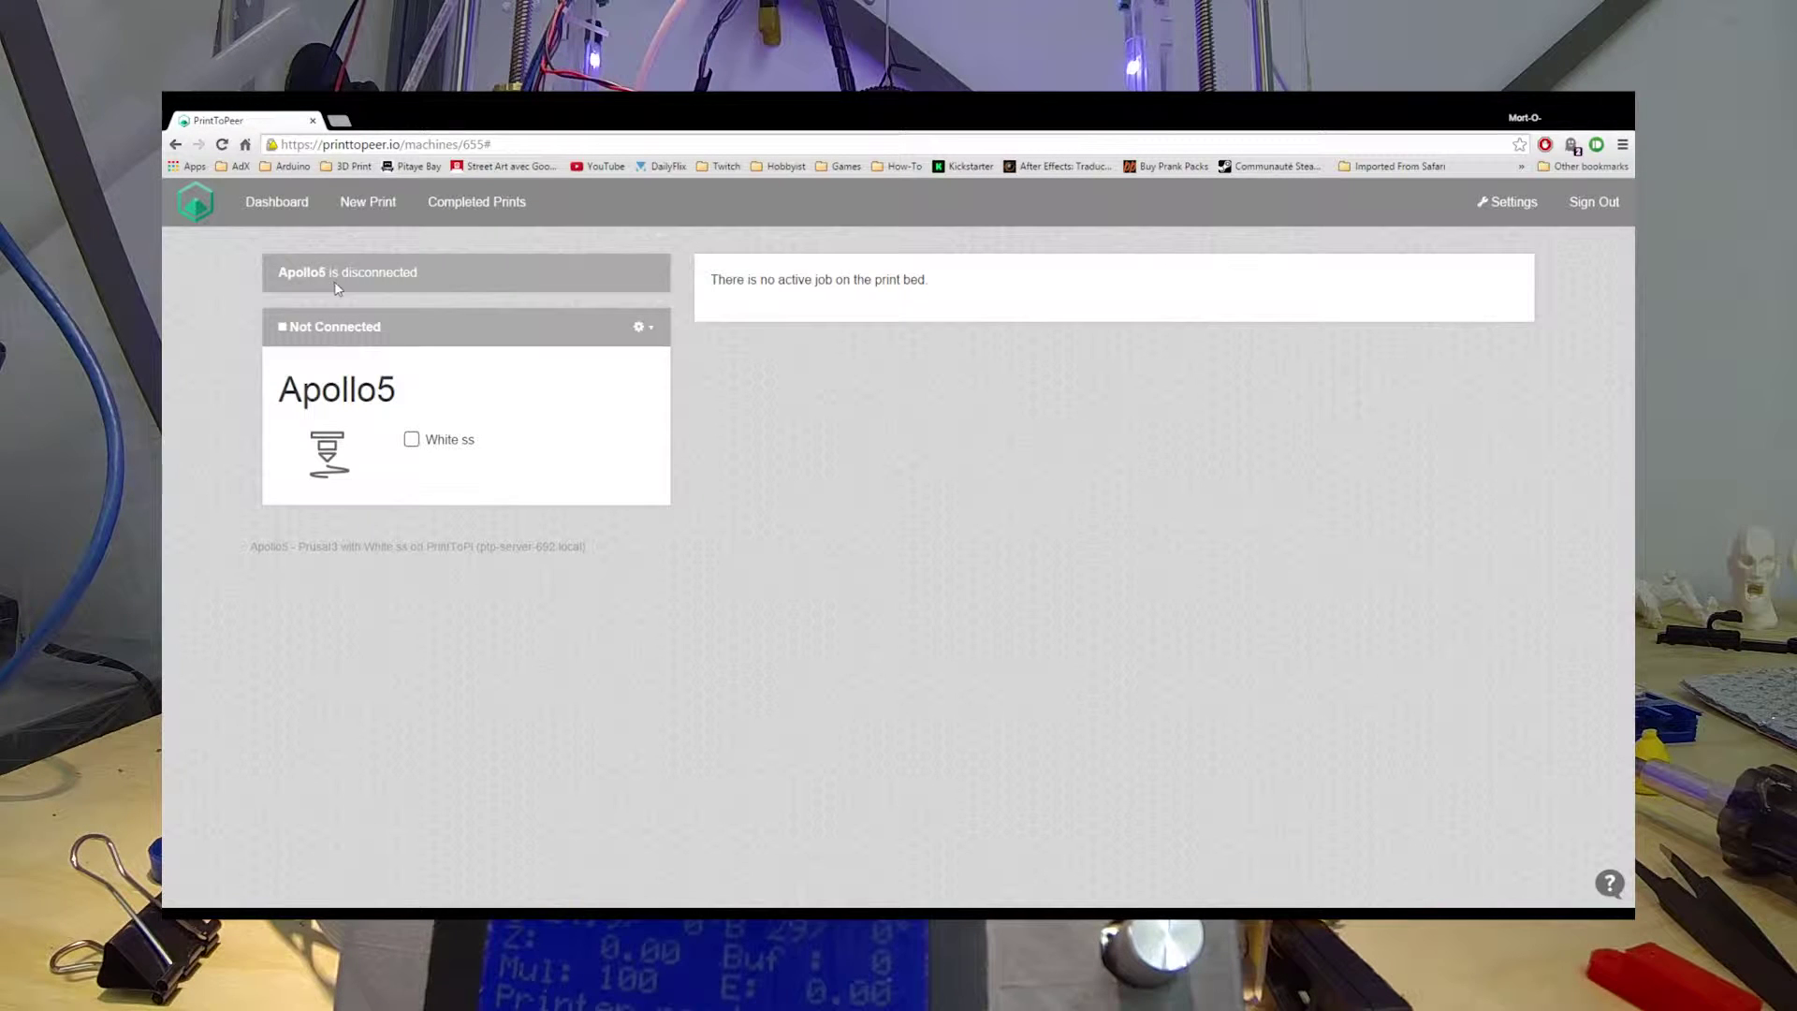
Open the Apollo5 printer from the account's connected devices and permanently delete it.
click(1517, 208)
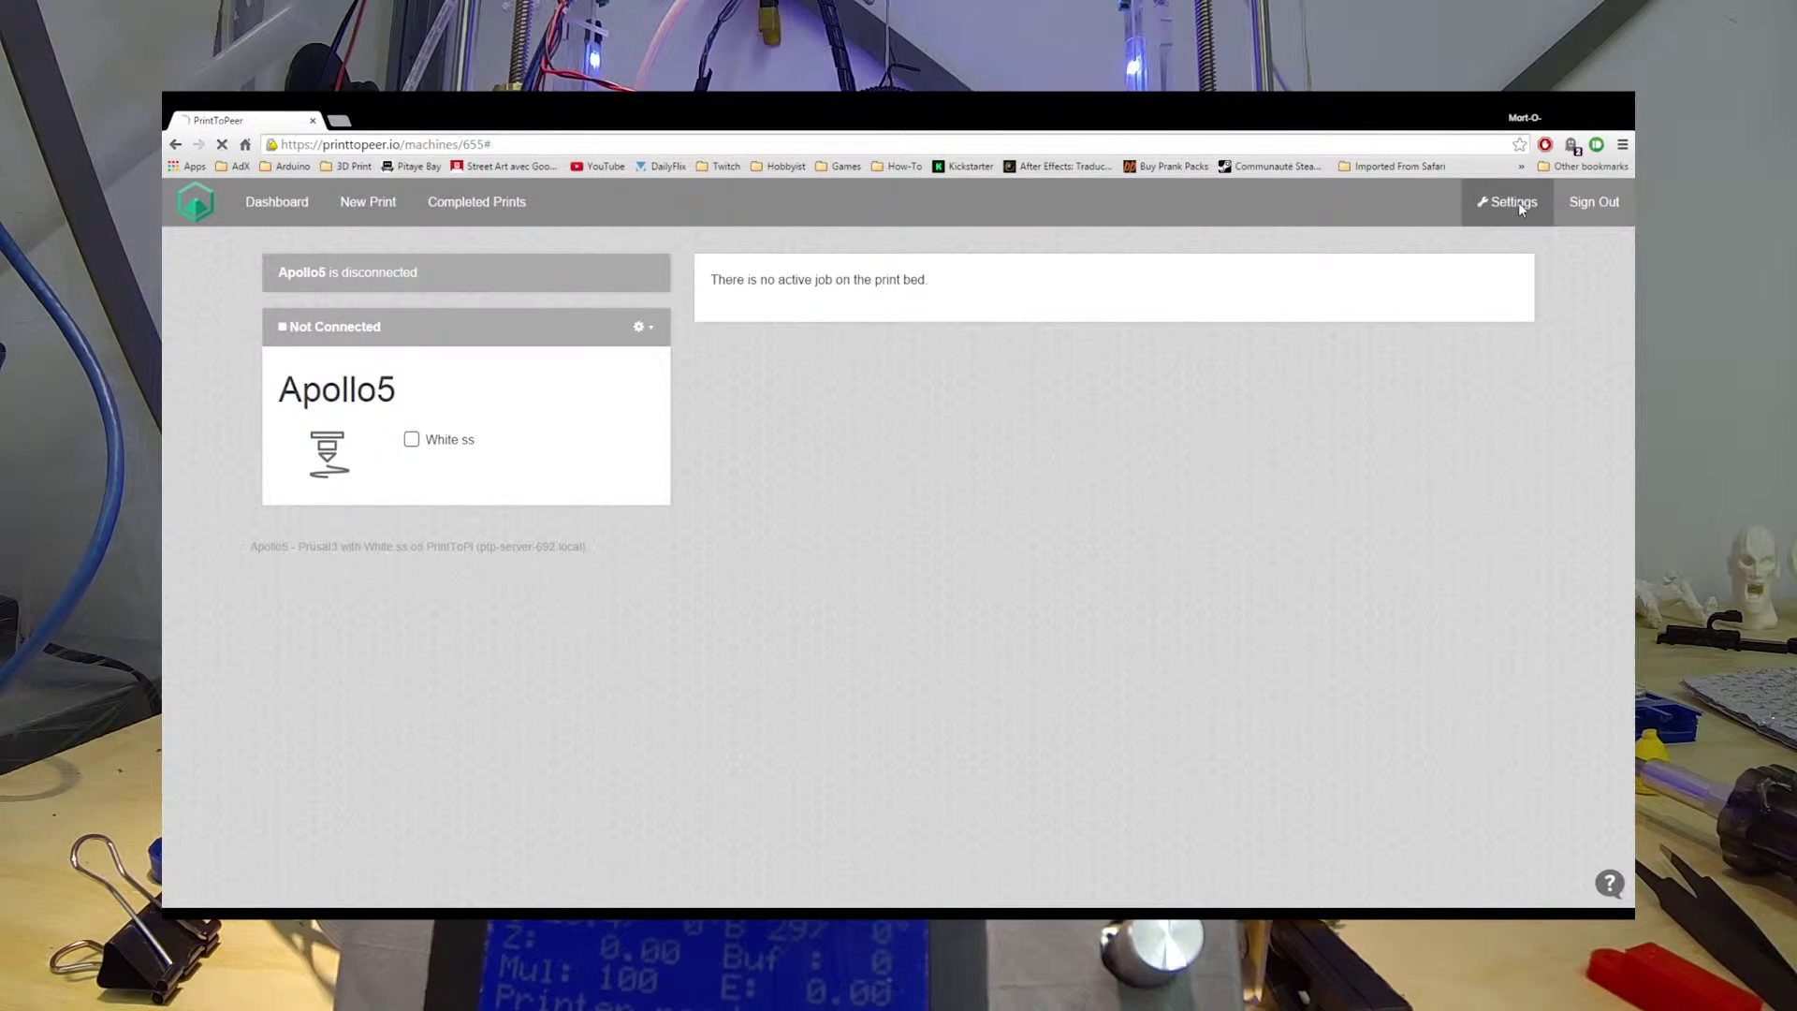
scroll(594, 525, down, 3)
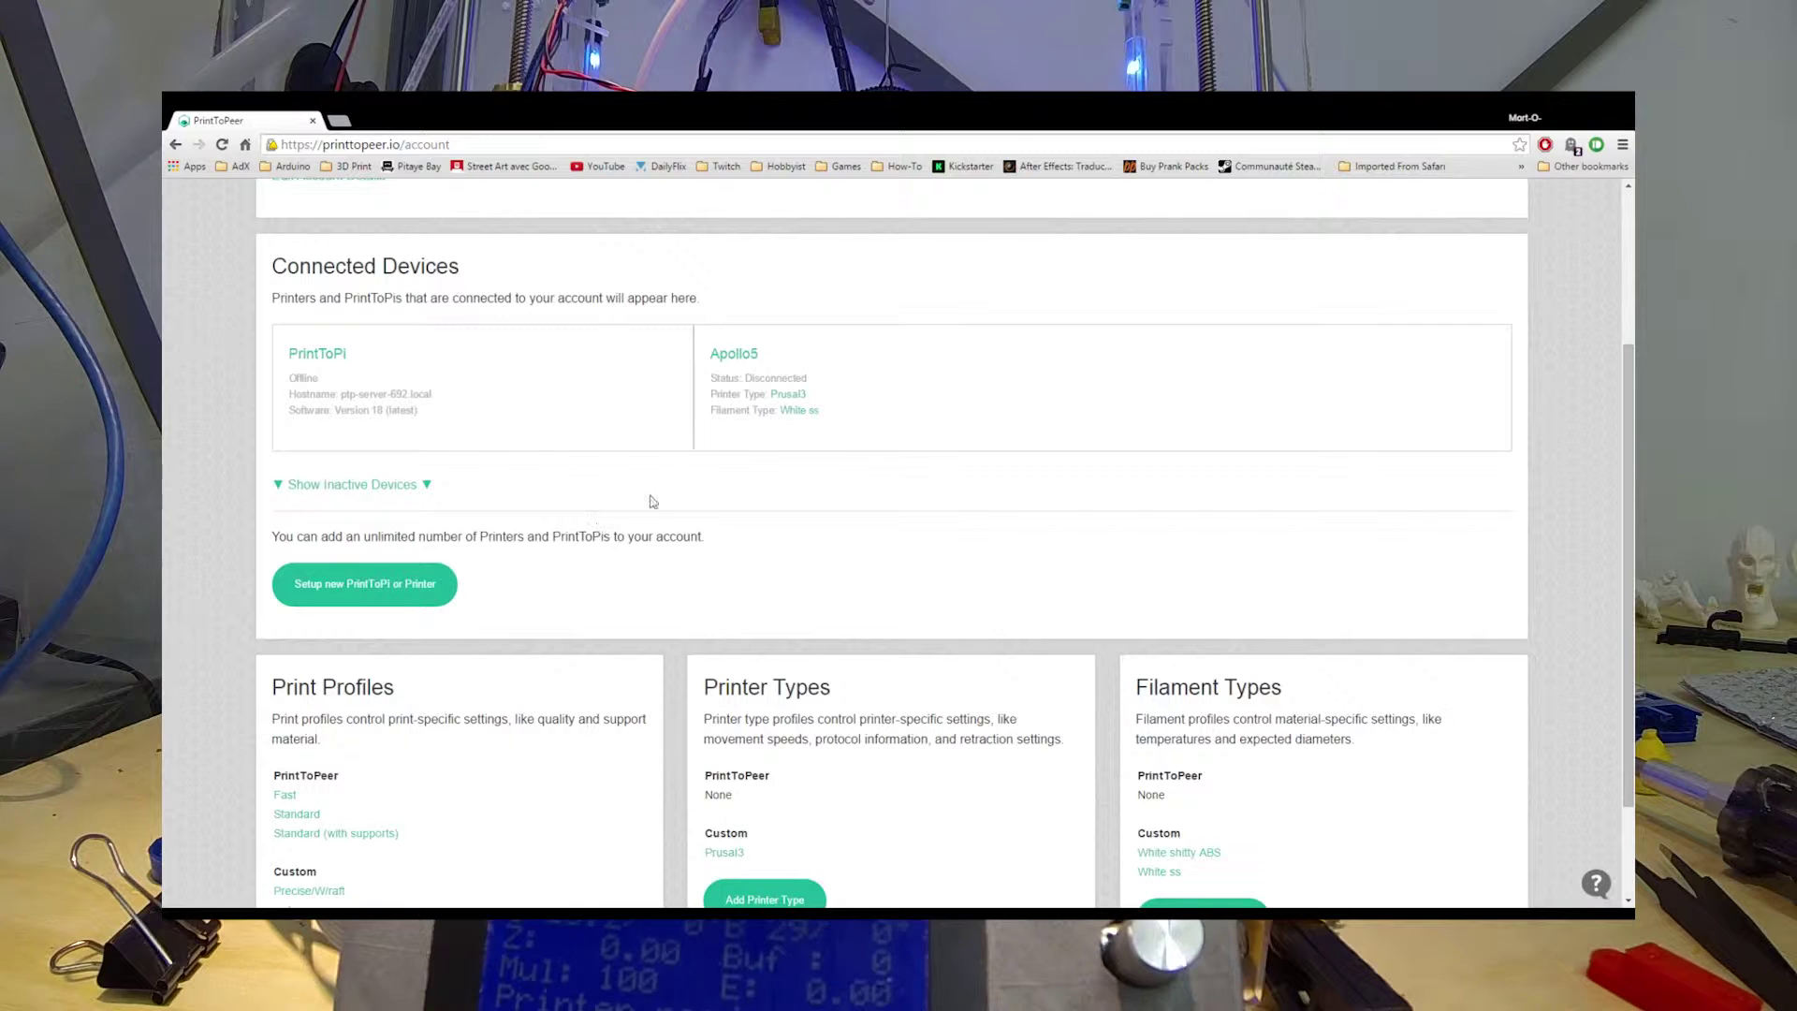
click(746, 356)
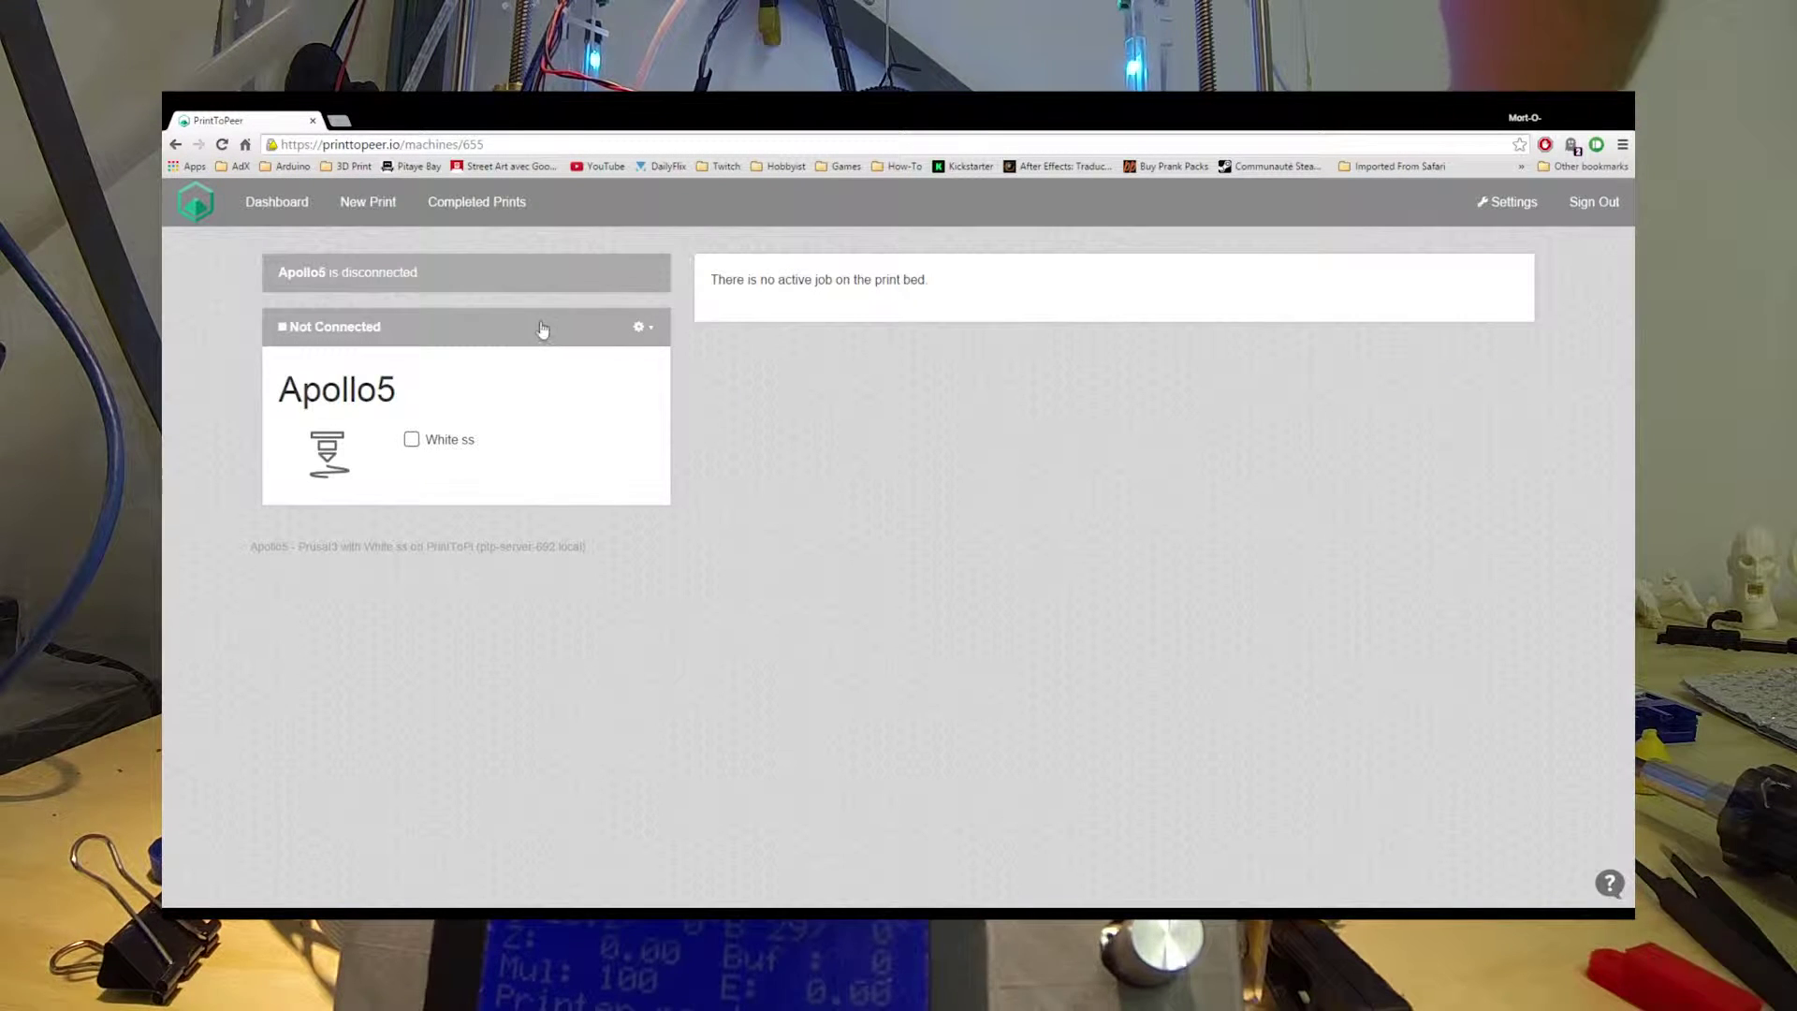
click(645, 327)
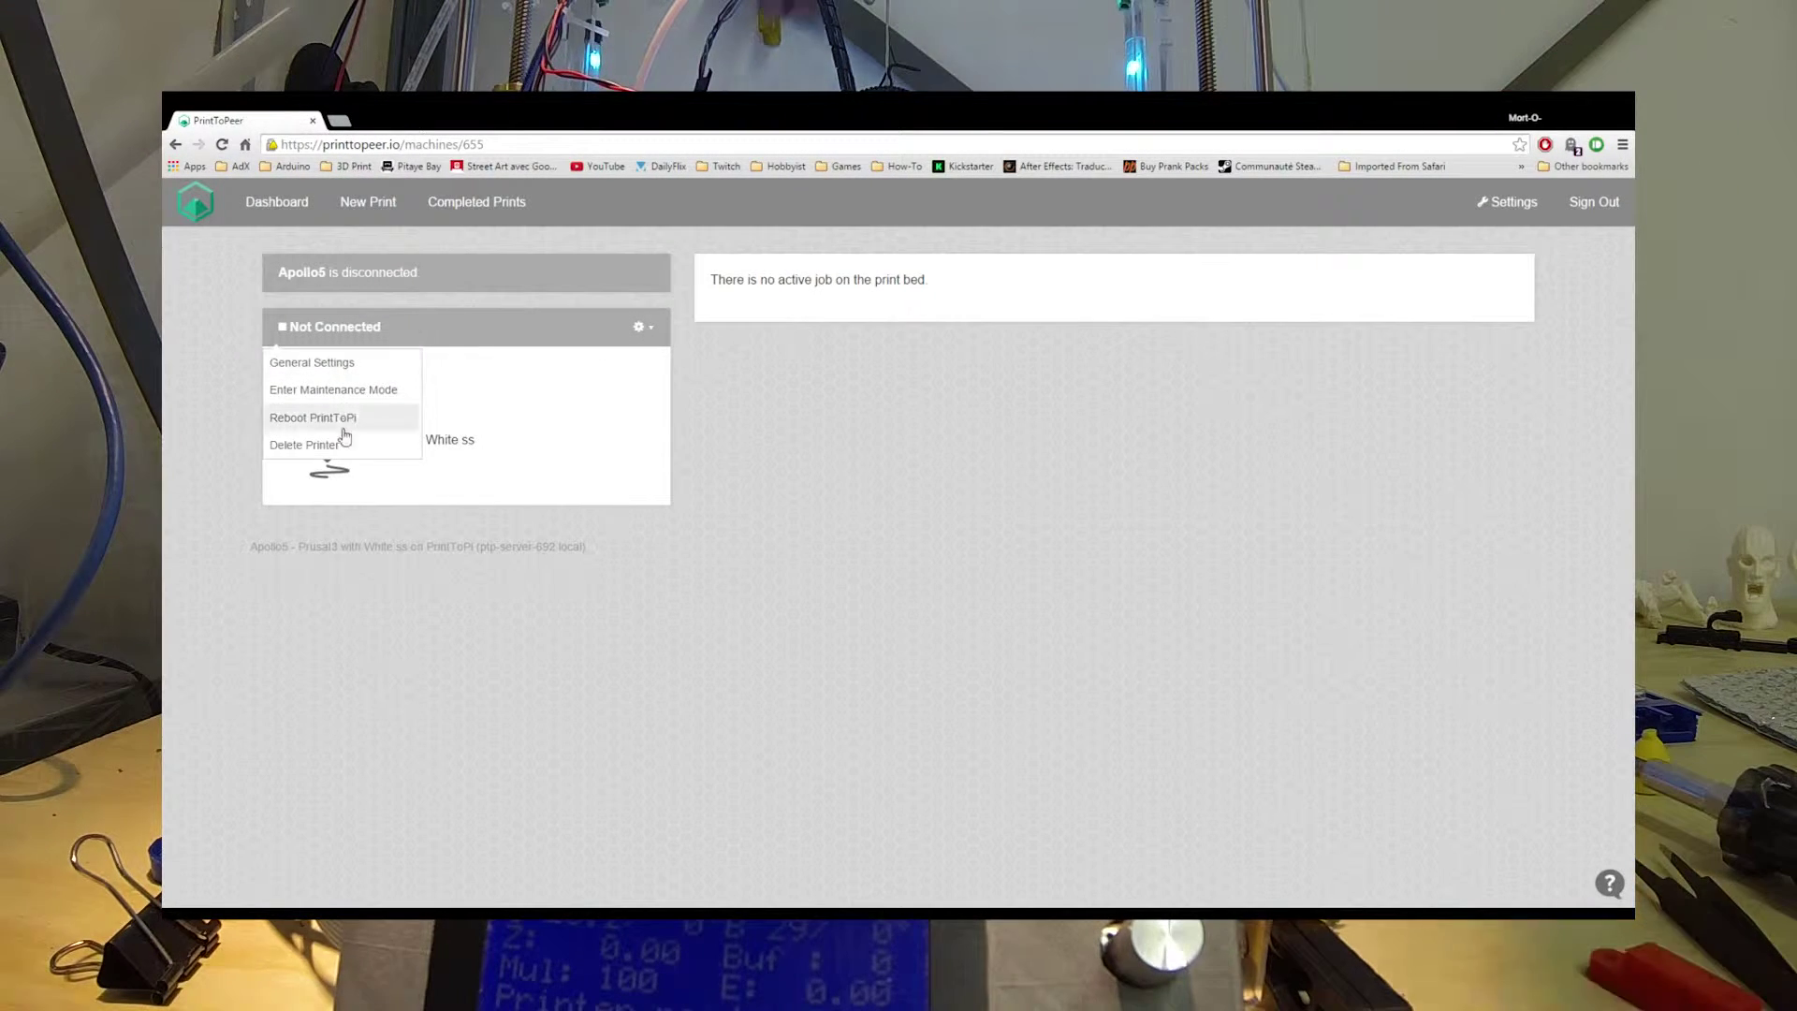
click(337, 448)
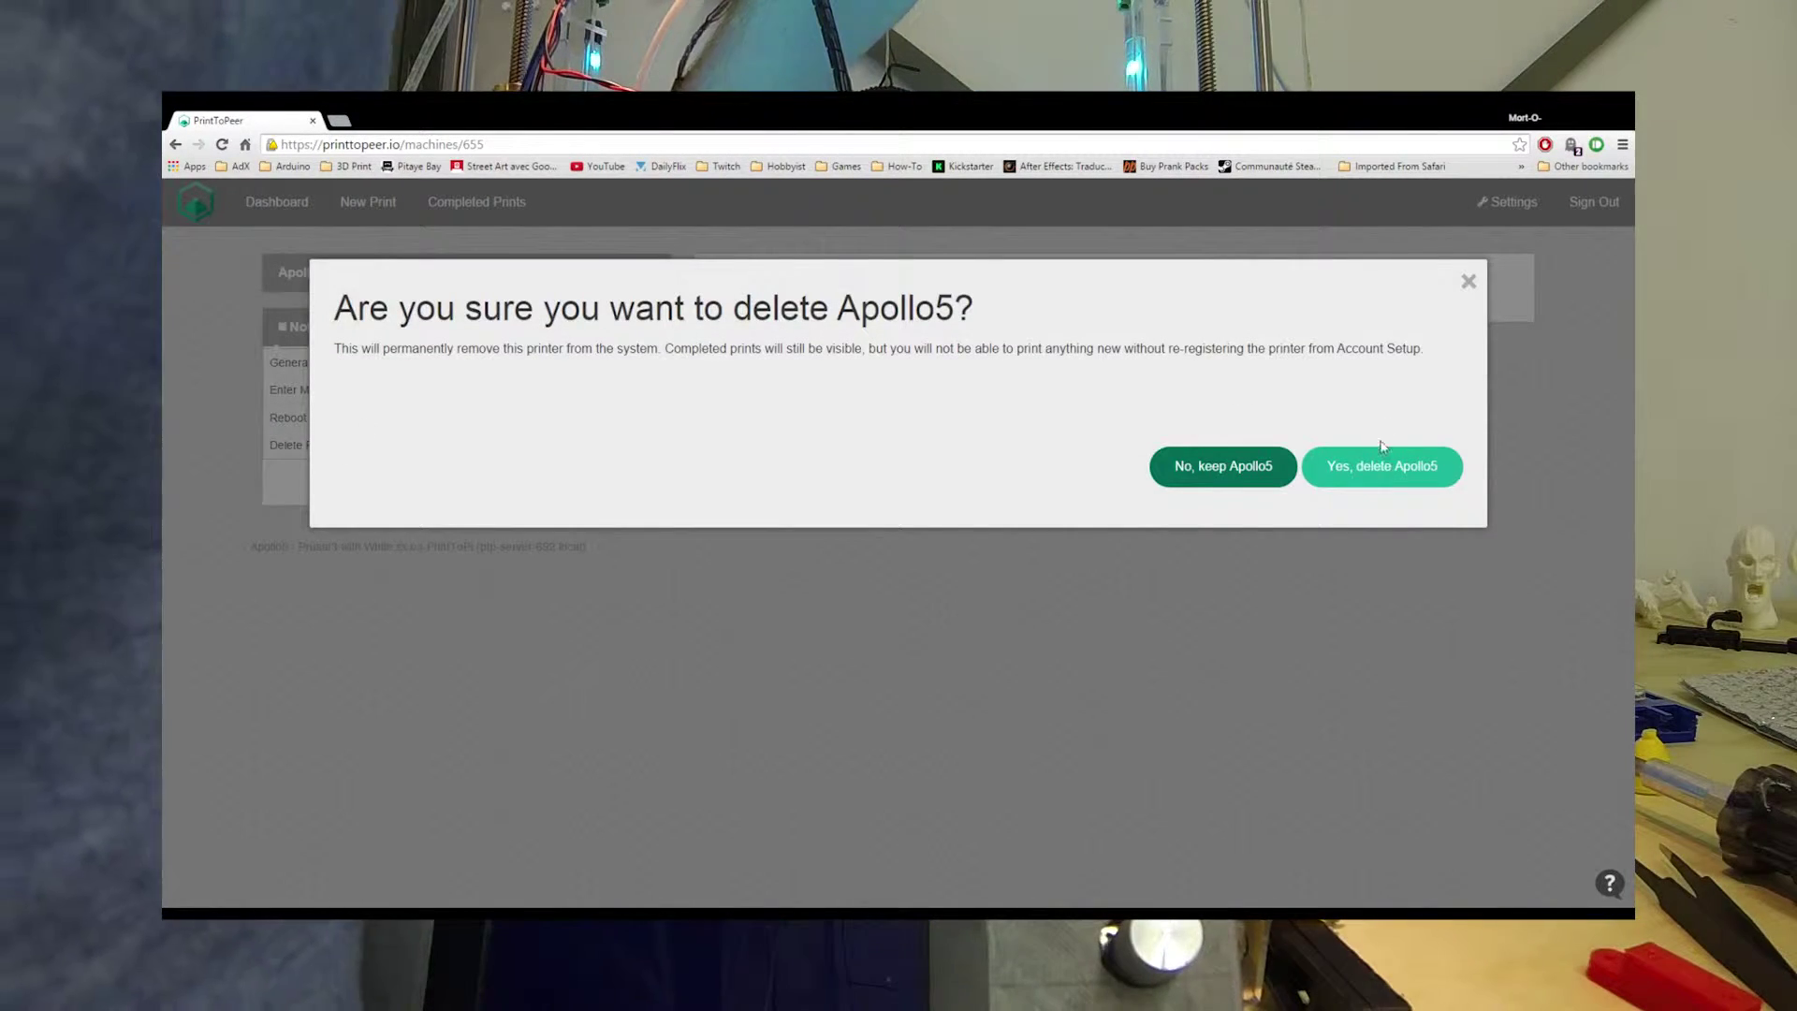
click(1375, 477)
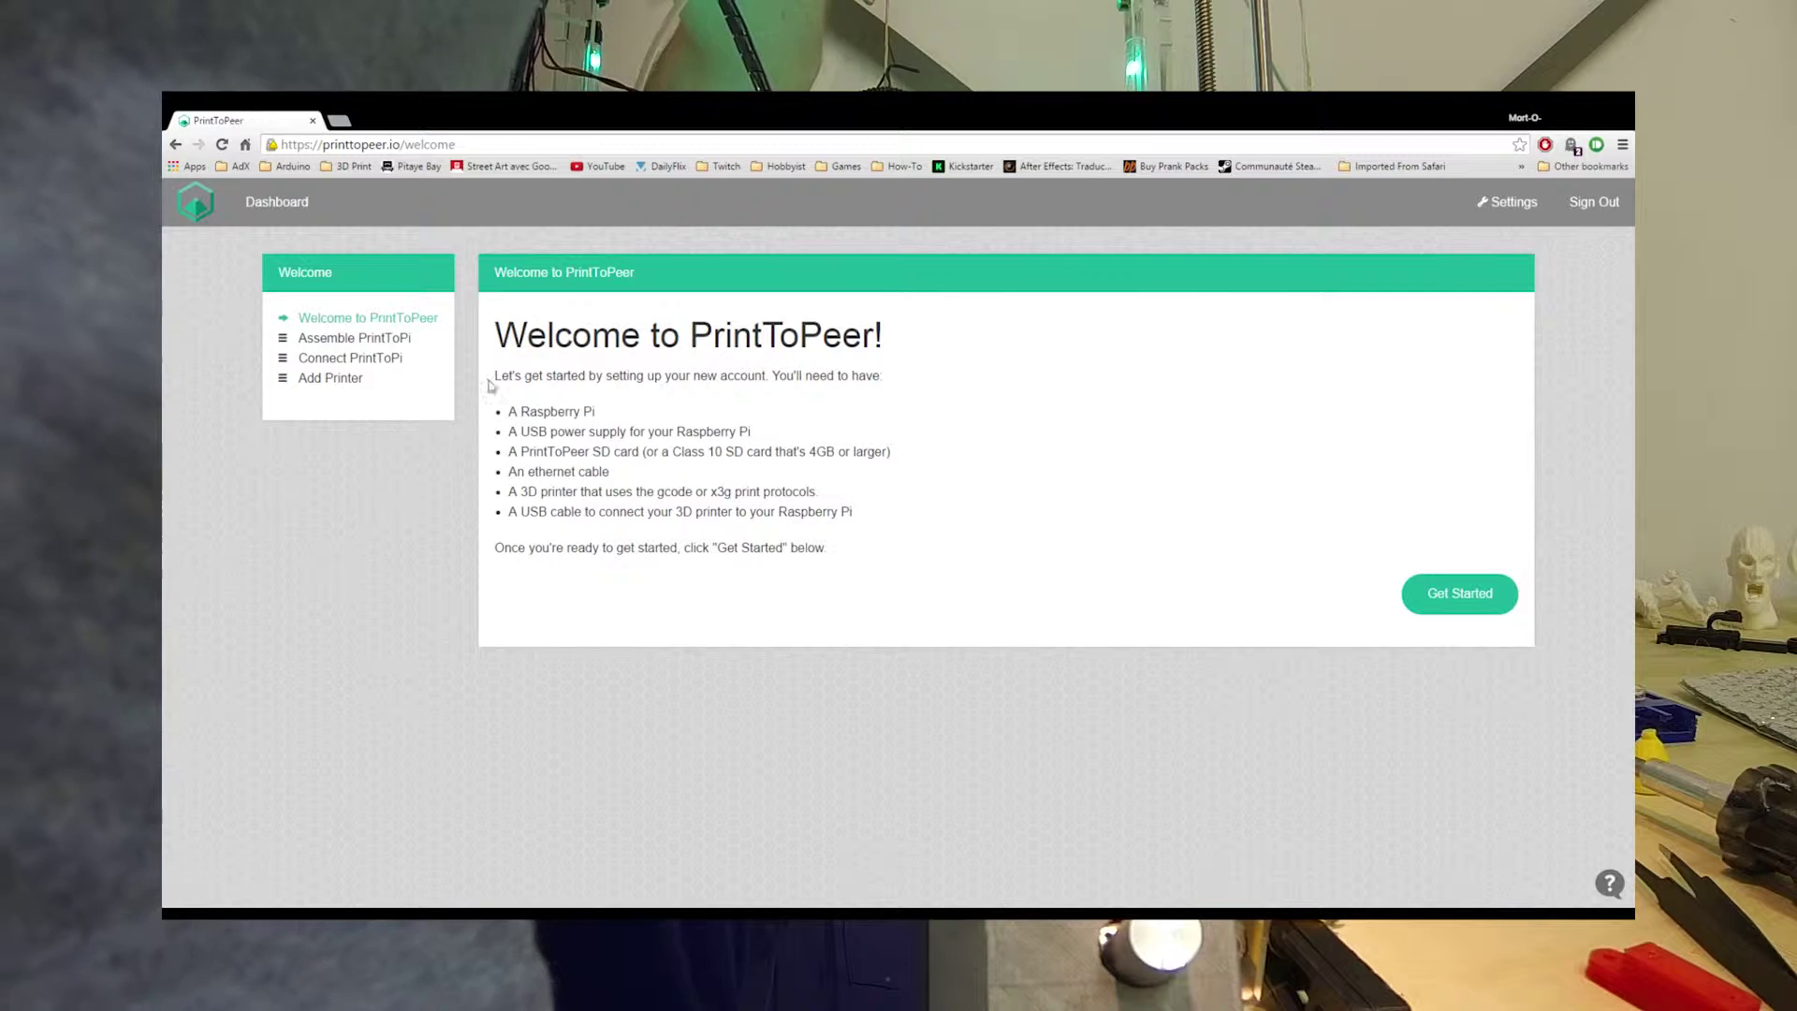
Start the guided device setup and go to the Connect PrintToPi stage to search for Pis and printers.
click(1474, 609)
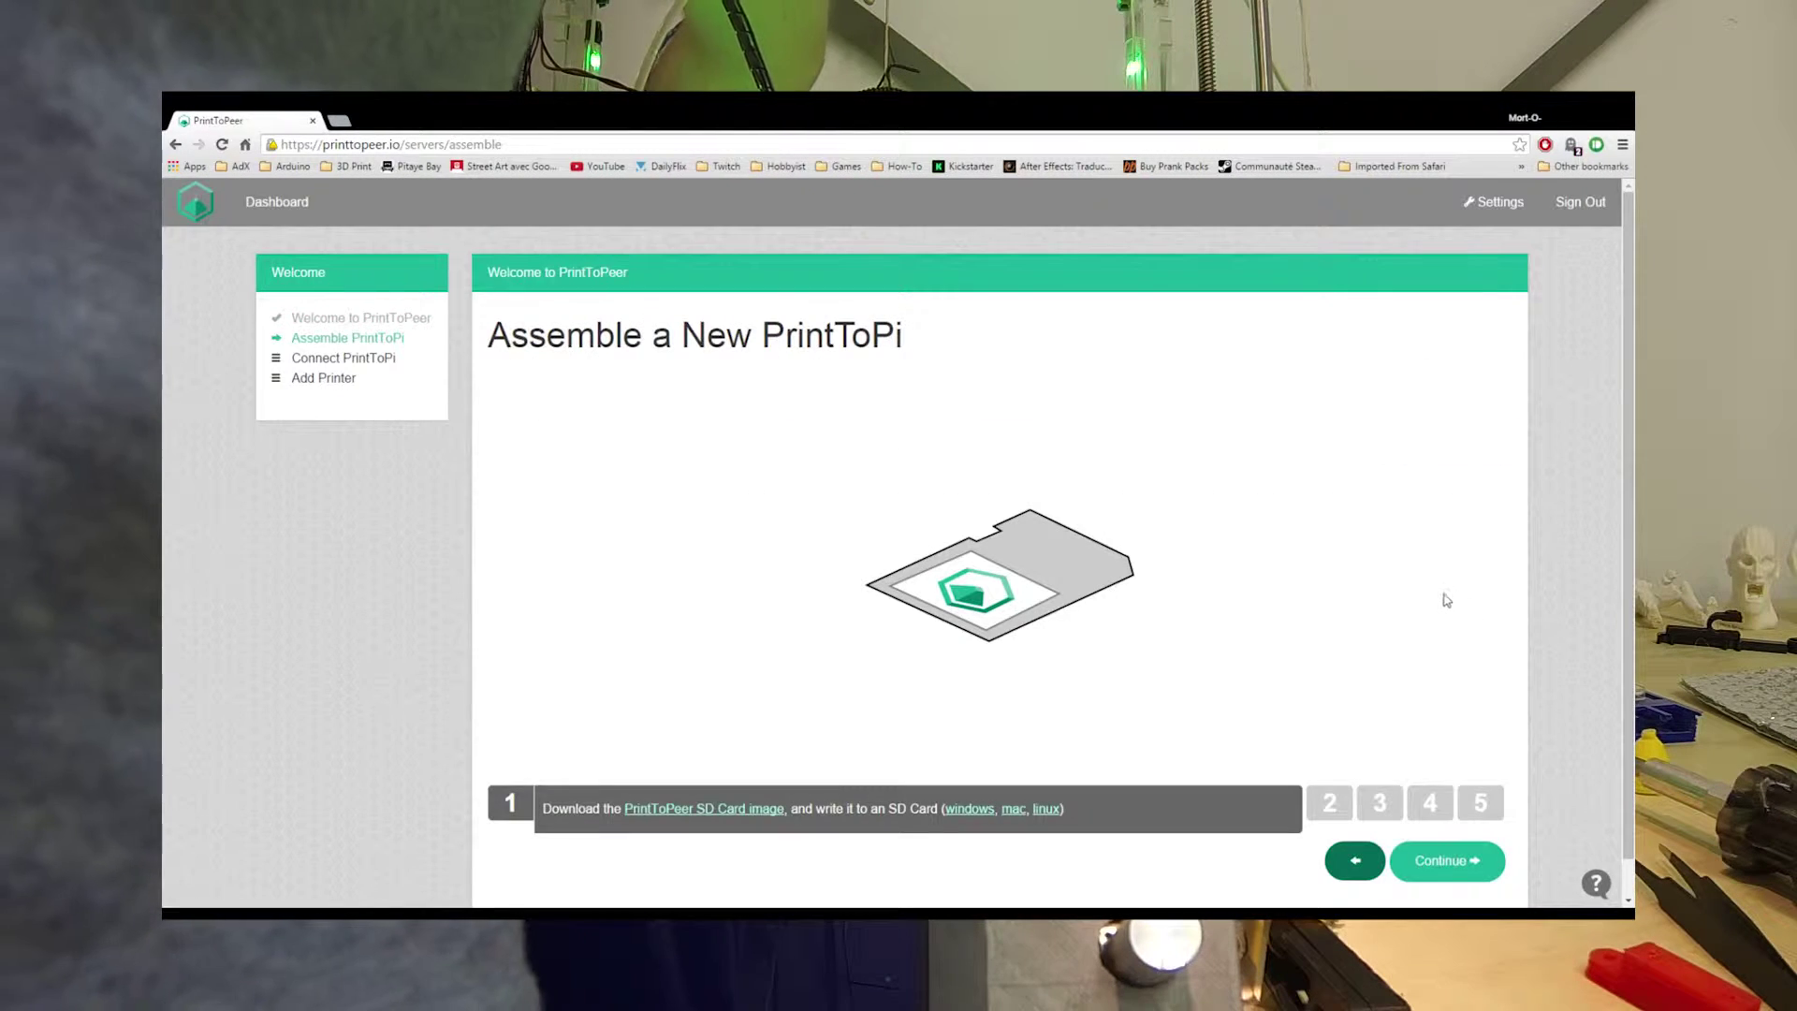
click(368, 359)
scroll(1030, 524, down, 3)
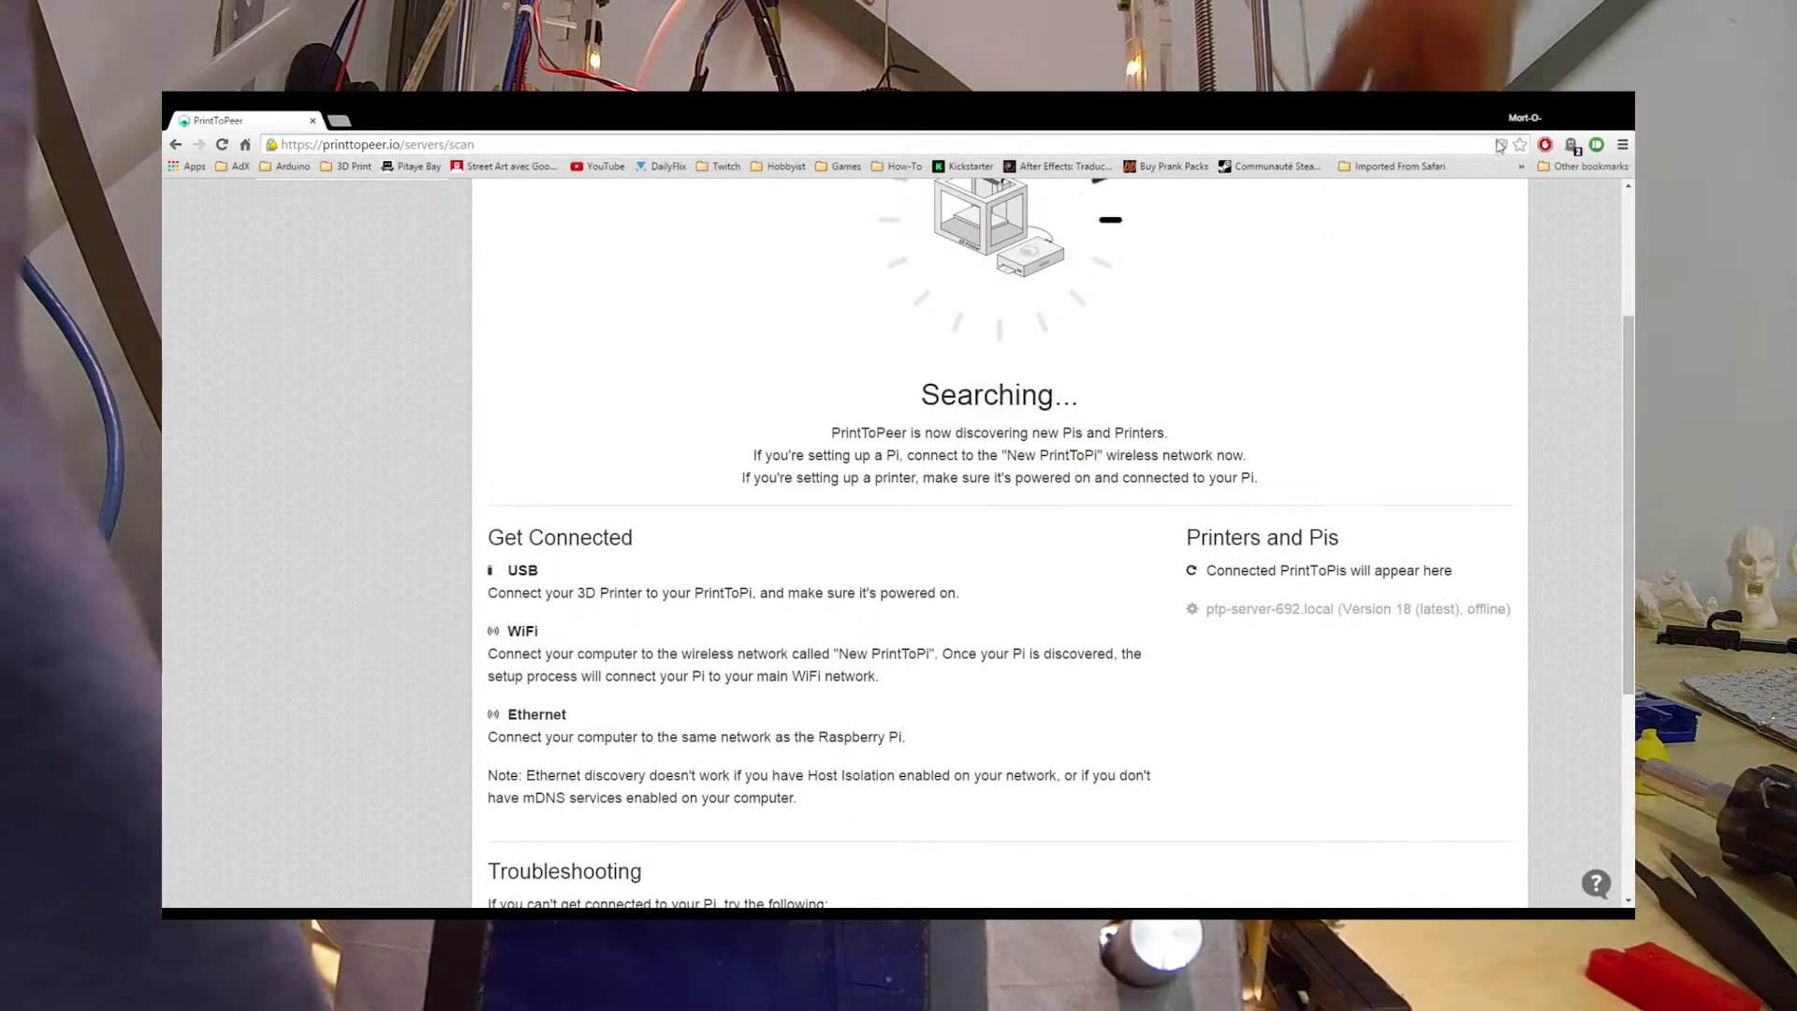
Allow the blocked scripts to load on the Connect PrintToPi page so device discovery can run.
click(1504, 147)
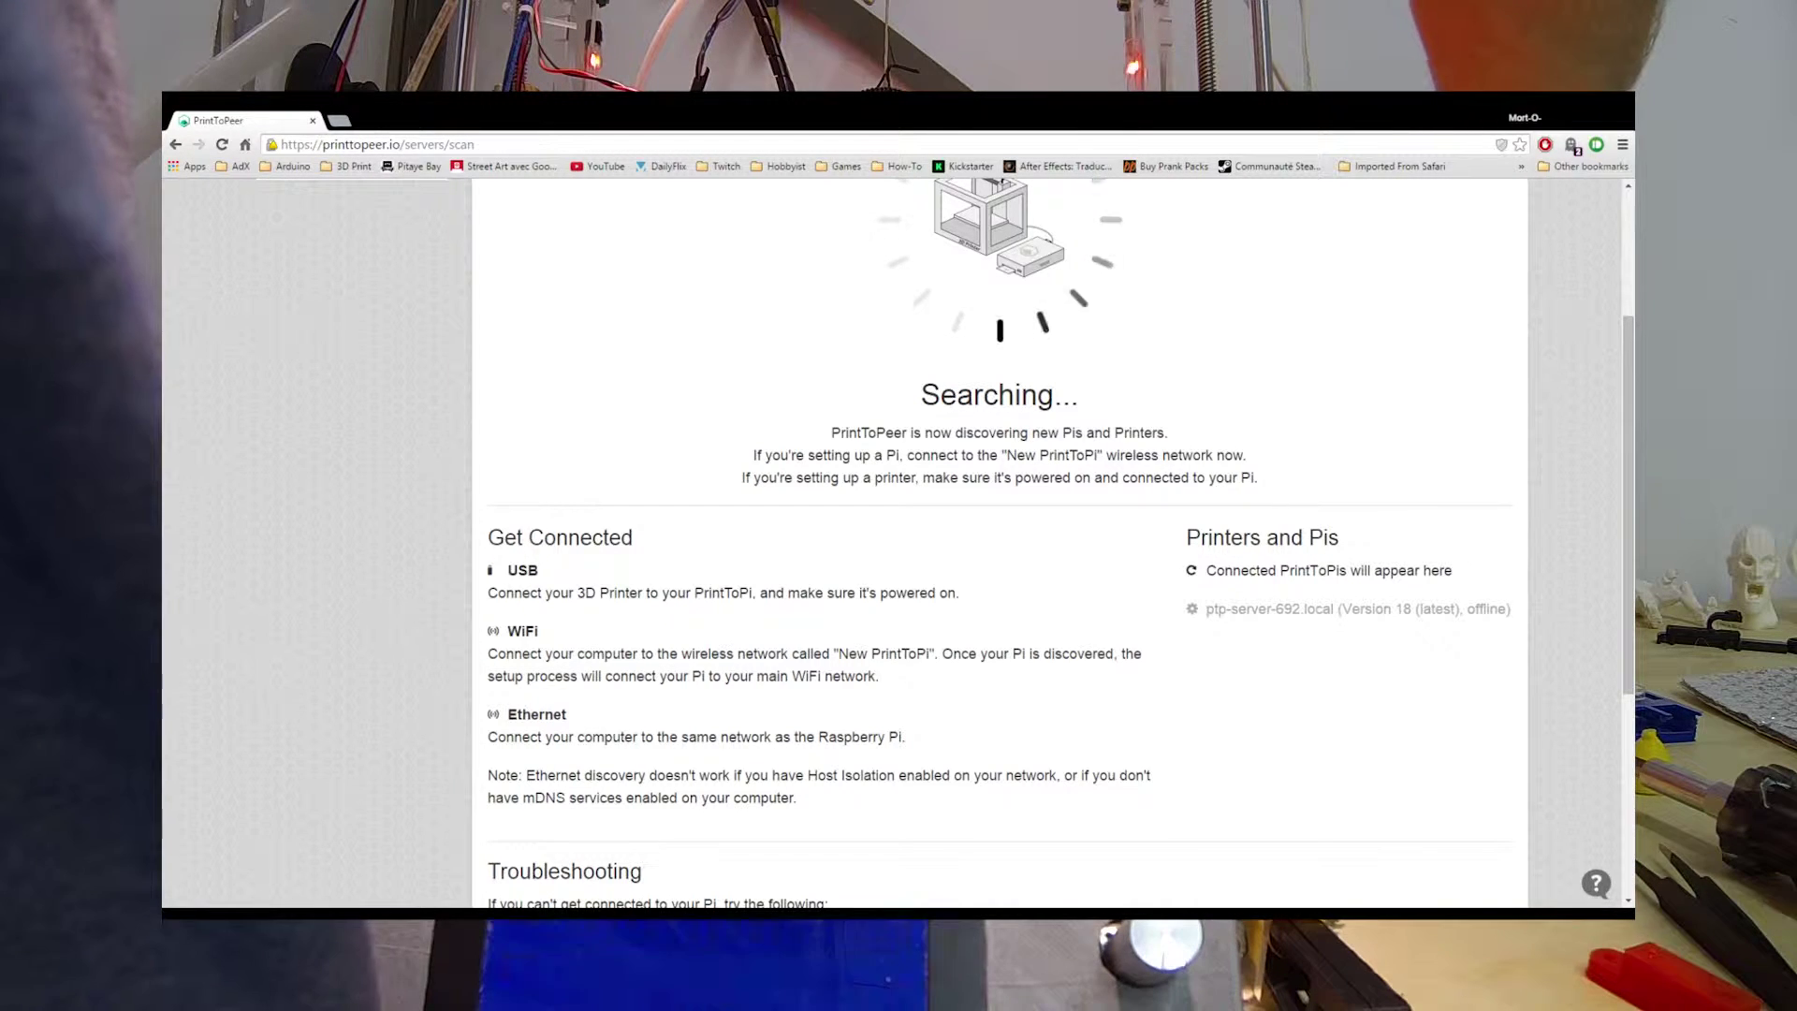
click(1276, 187)
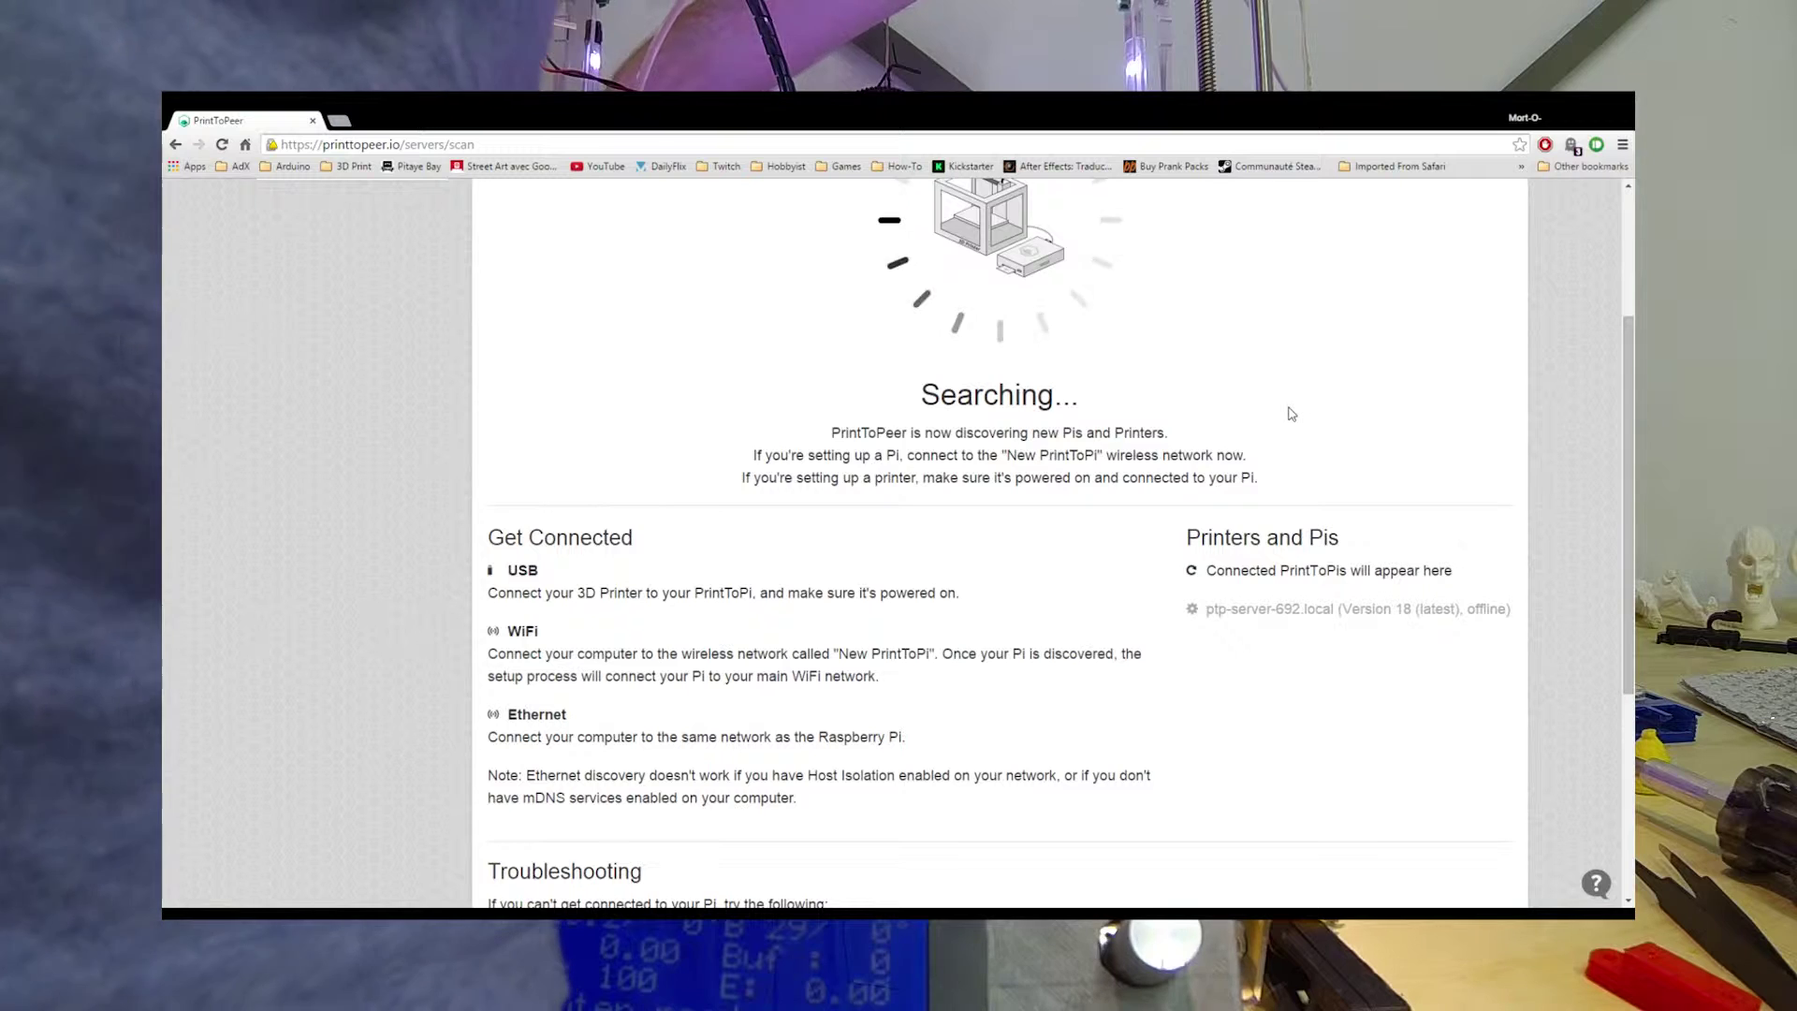
scroll(1292, 413, down, 1)
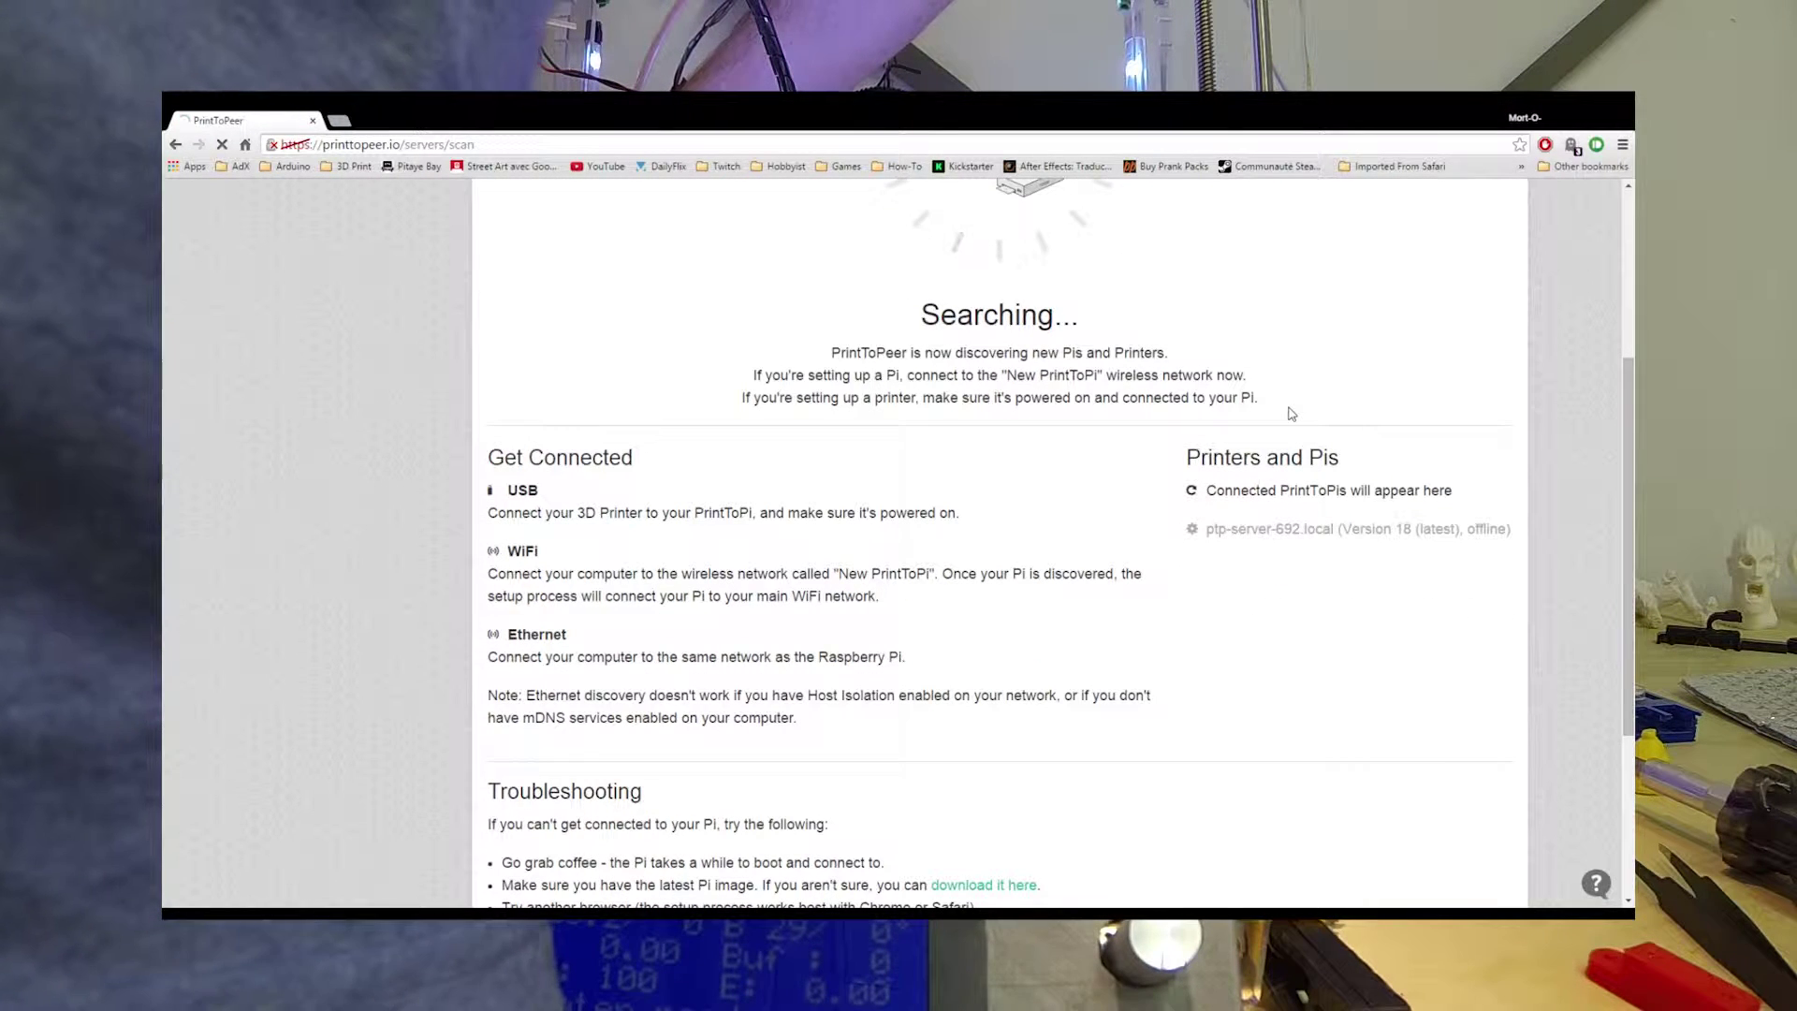
scroll(1291, 414, down, 1)
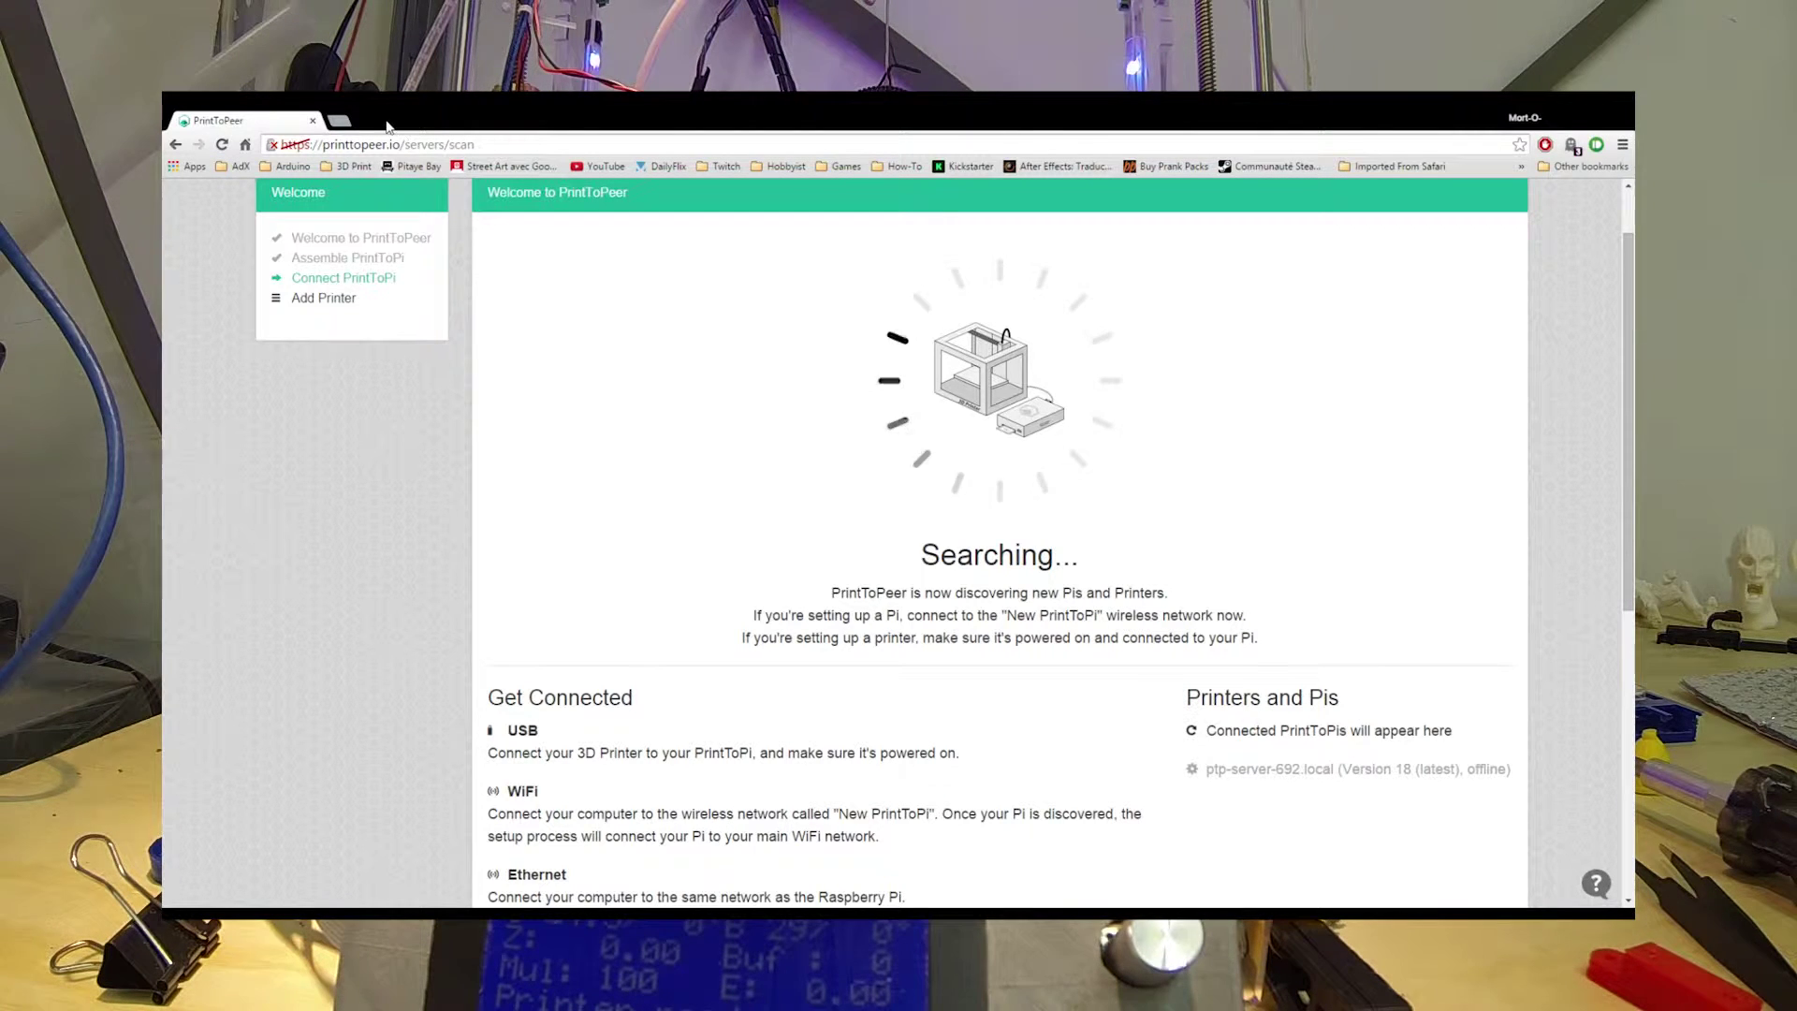
Open the router page at 192.168.2.1 in a new browser tab and log in with the modem password.
click(340, 121)
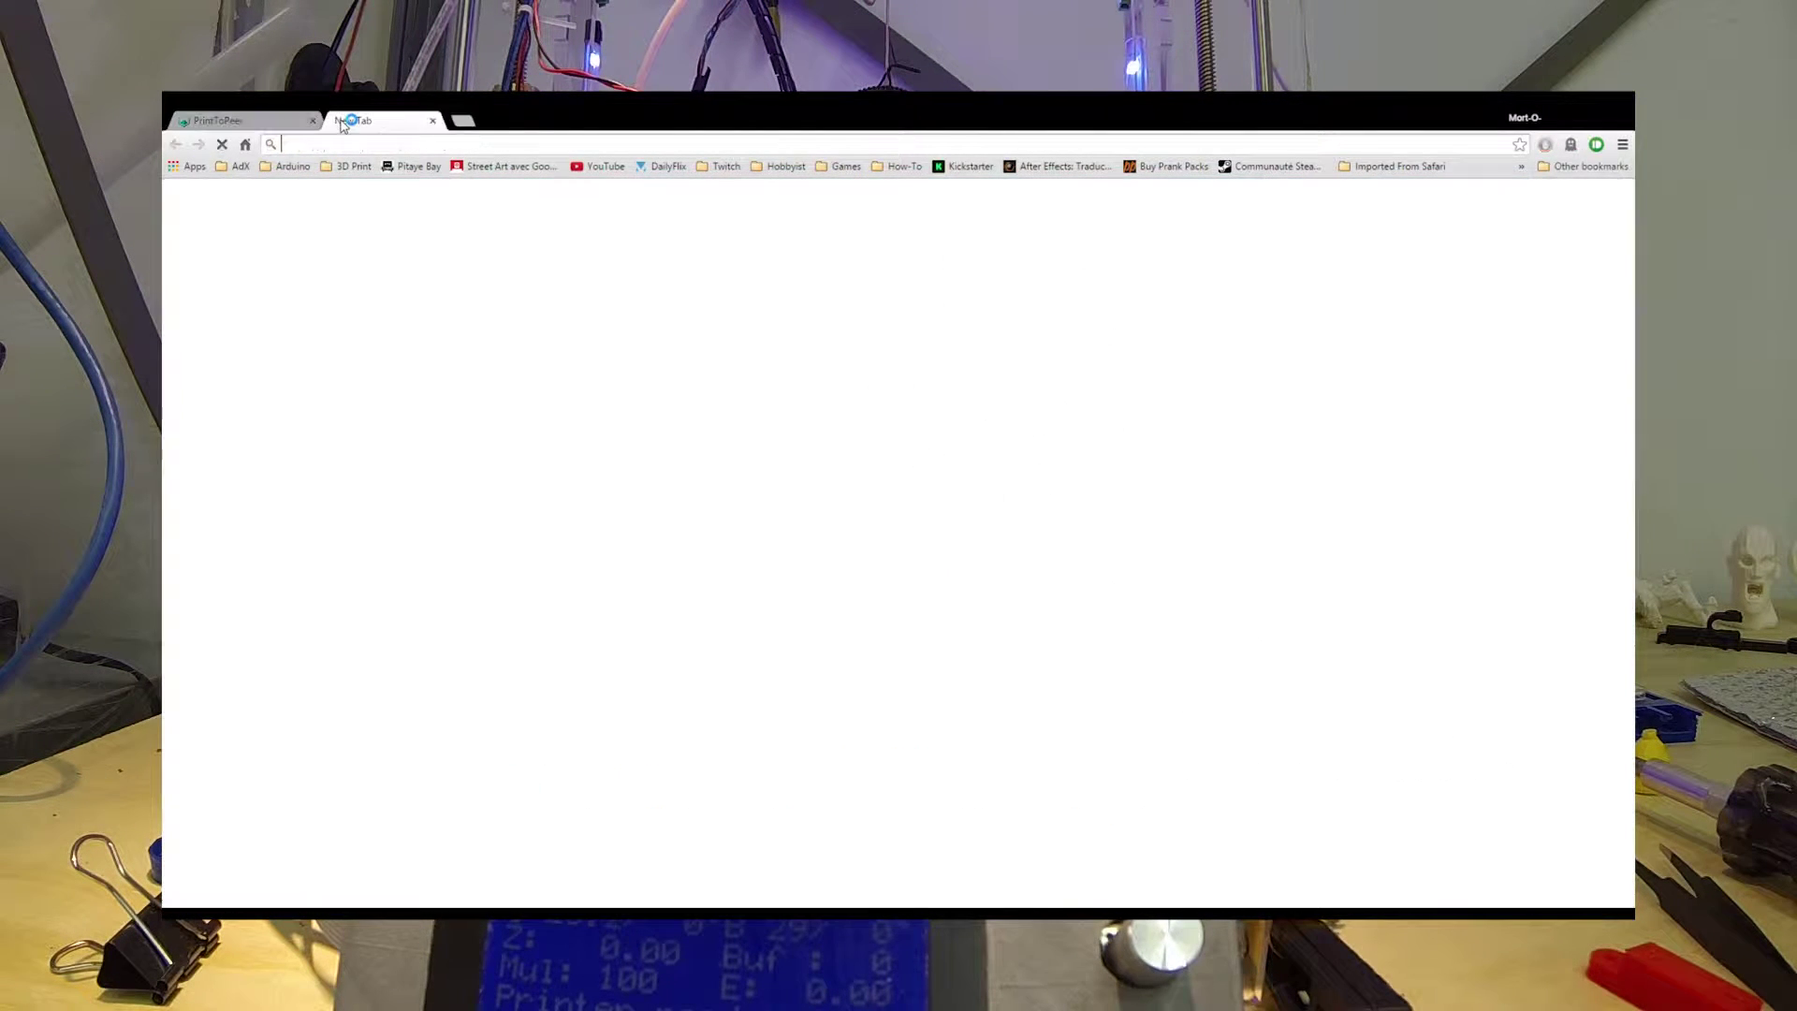
text(19)
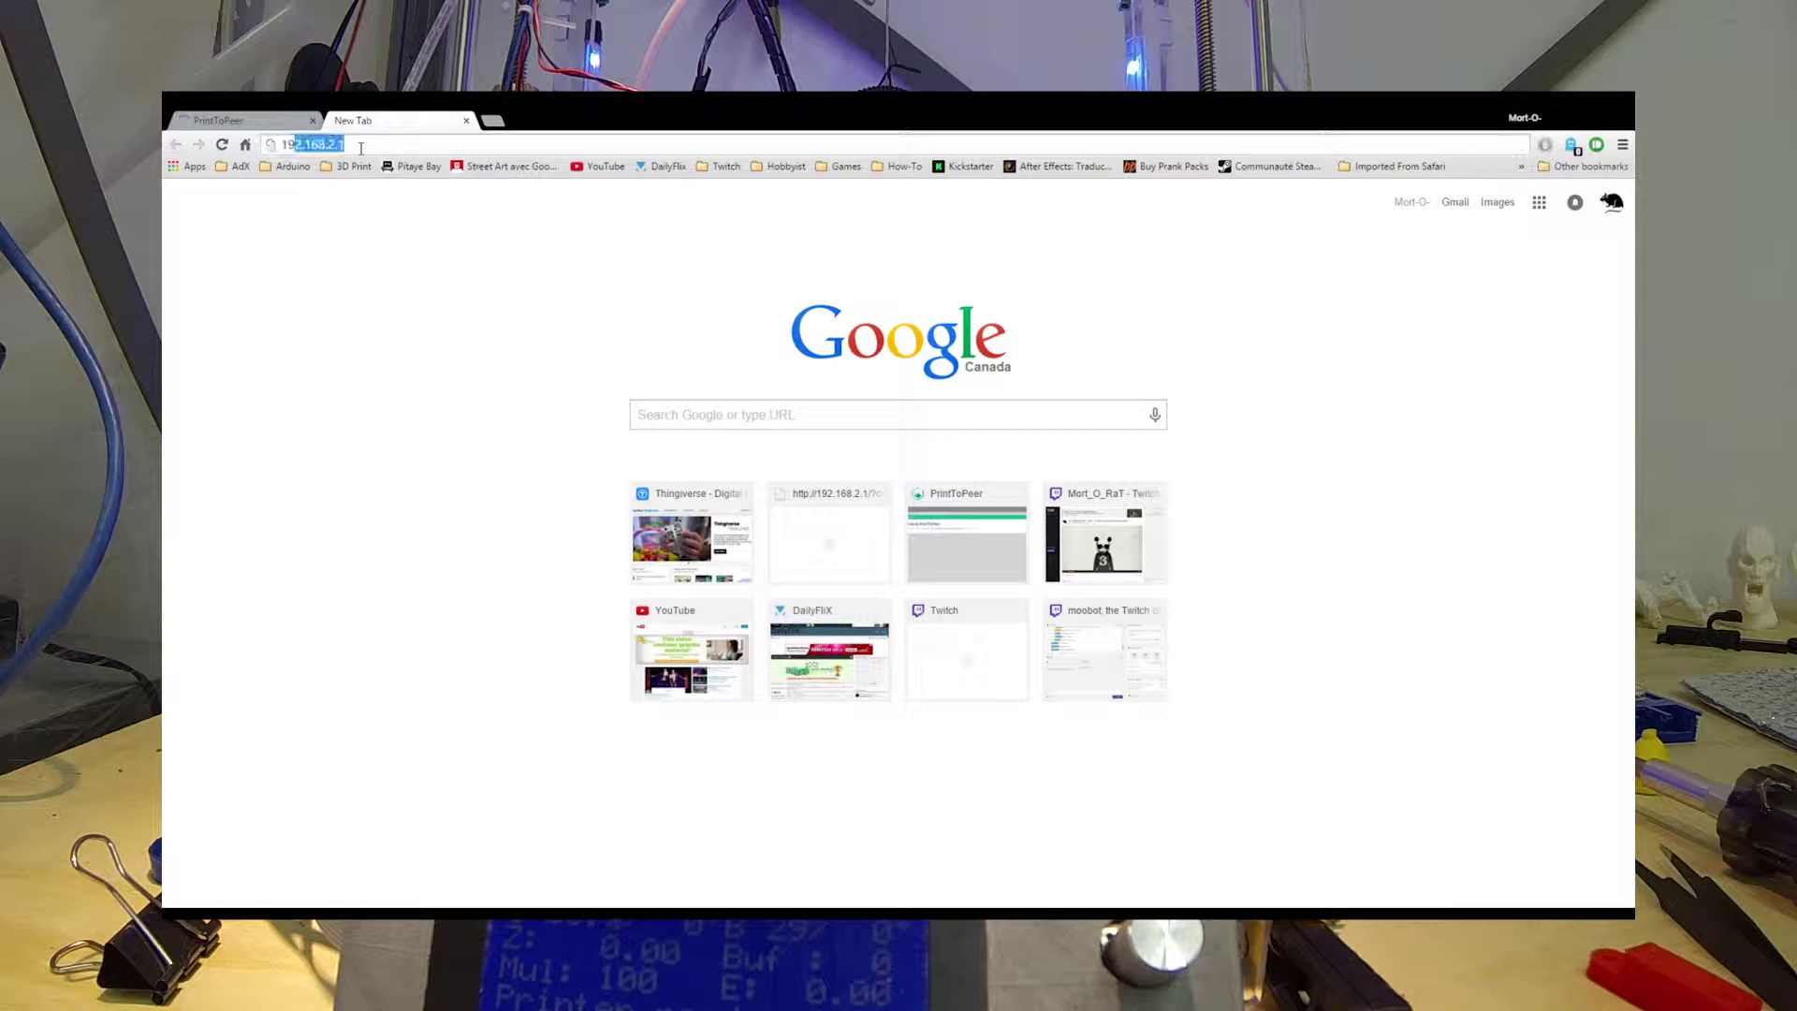
text(2.168.2.1)
key(Return)
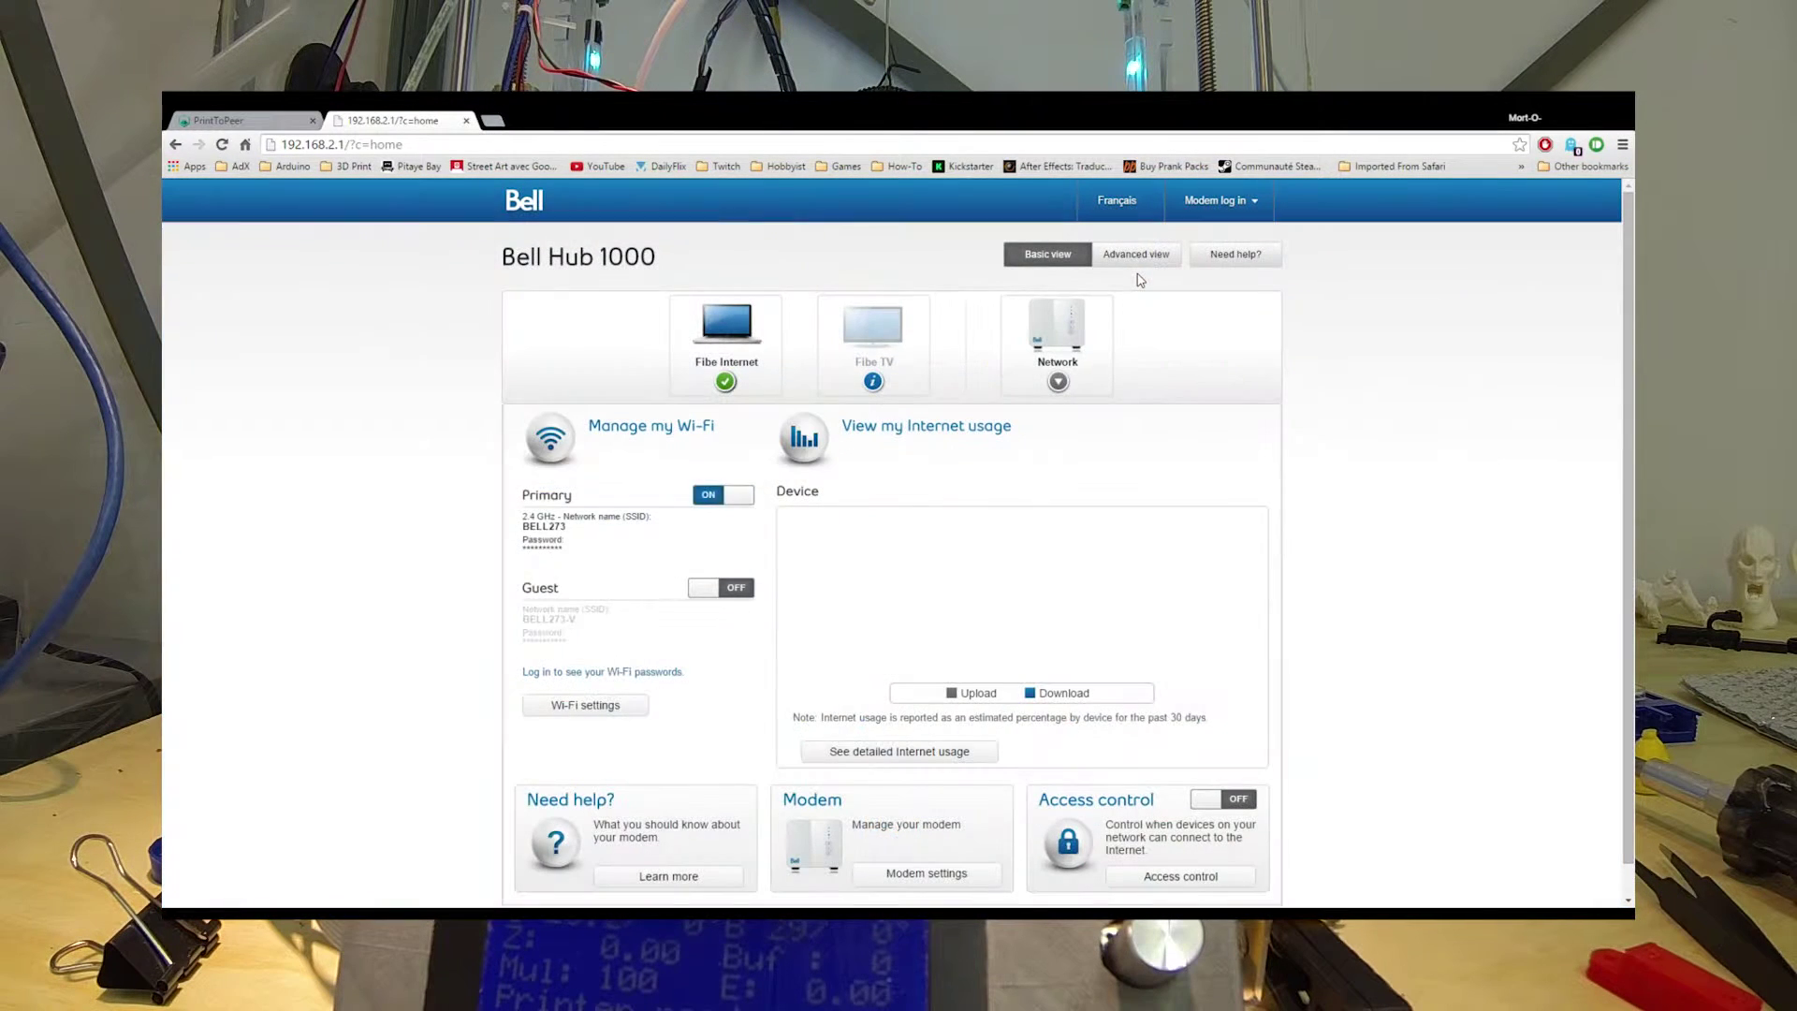
click(1194, 202)
click(655, 516)
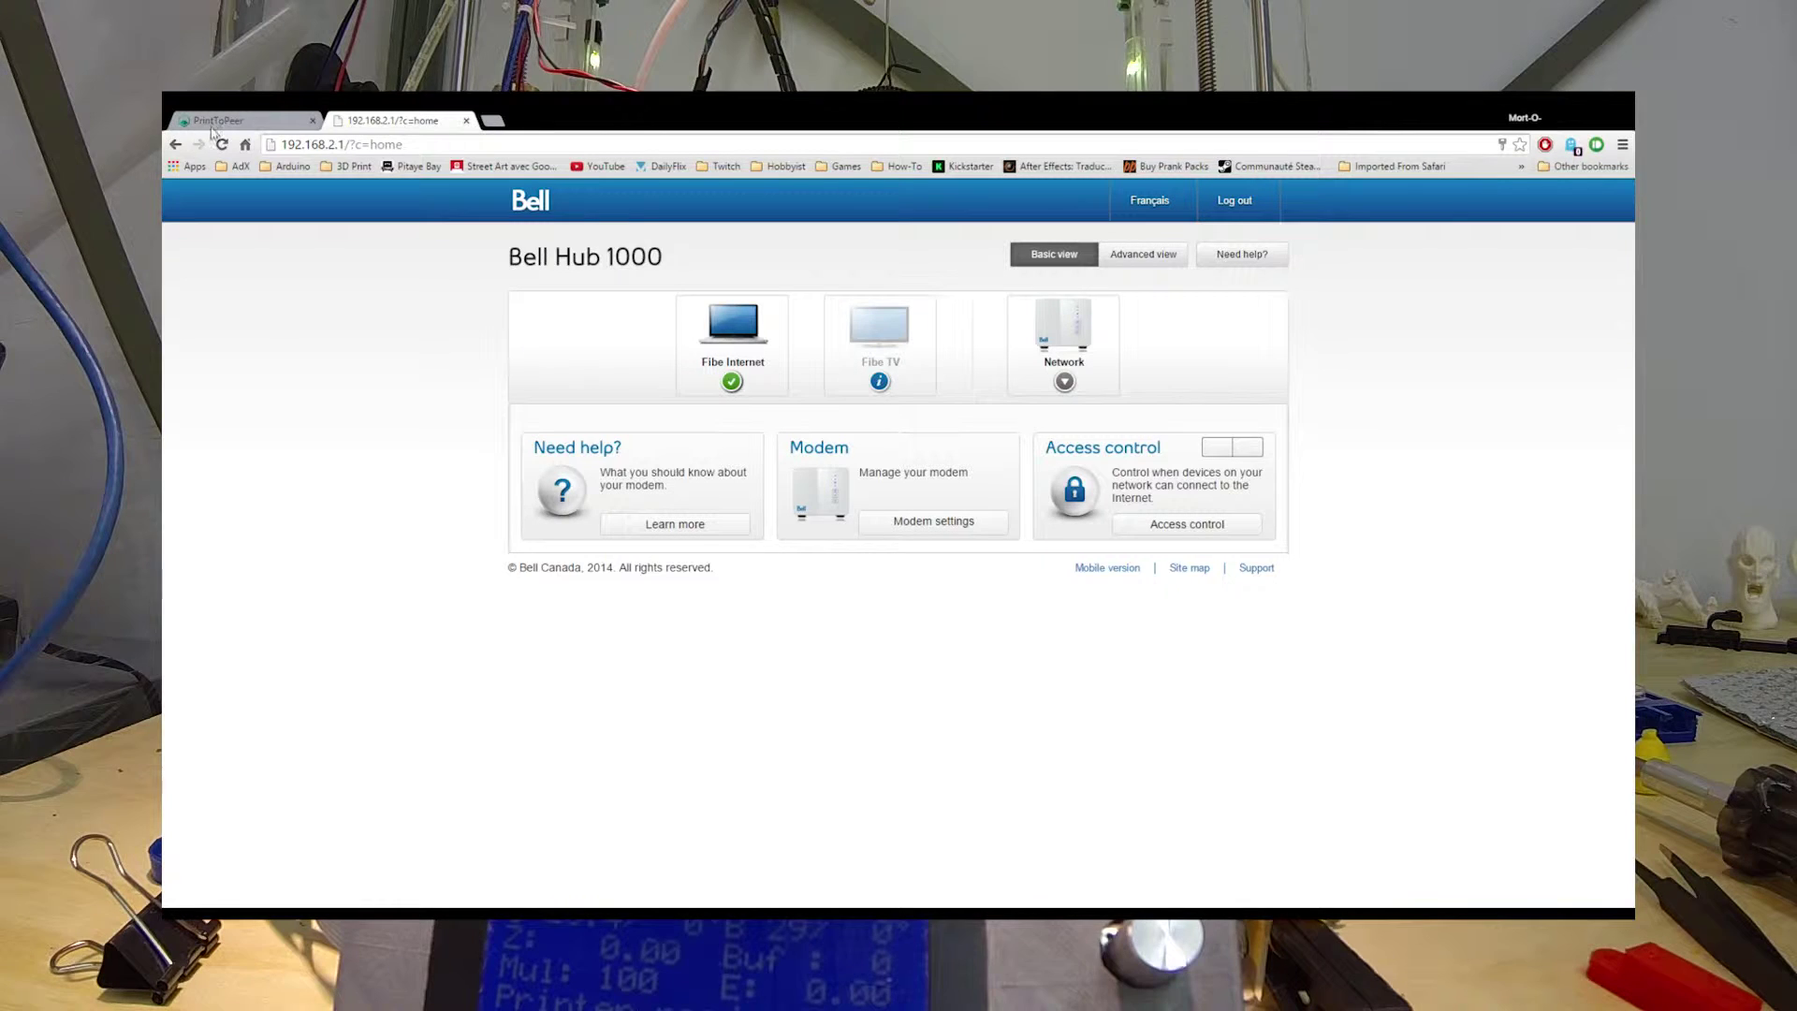
Examine the host name and IP address of the Cloud 3D Printer device in the router, and close the router page.
click(1064, 380)
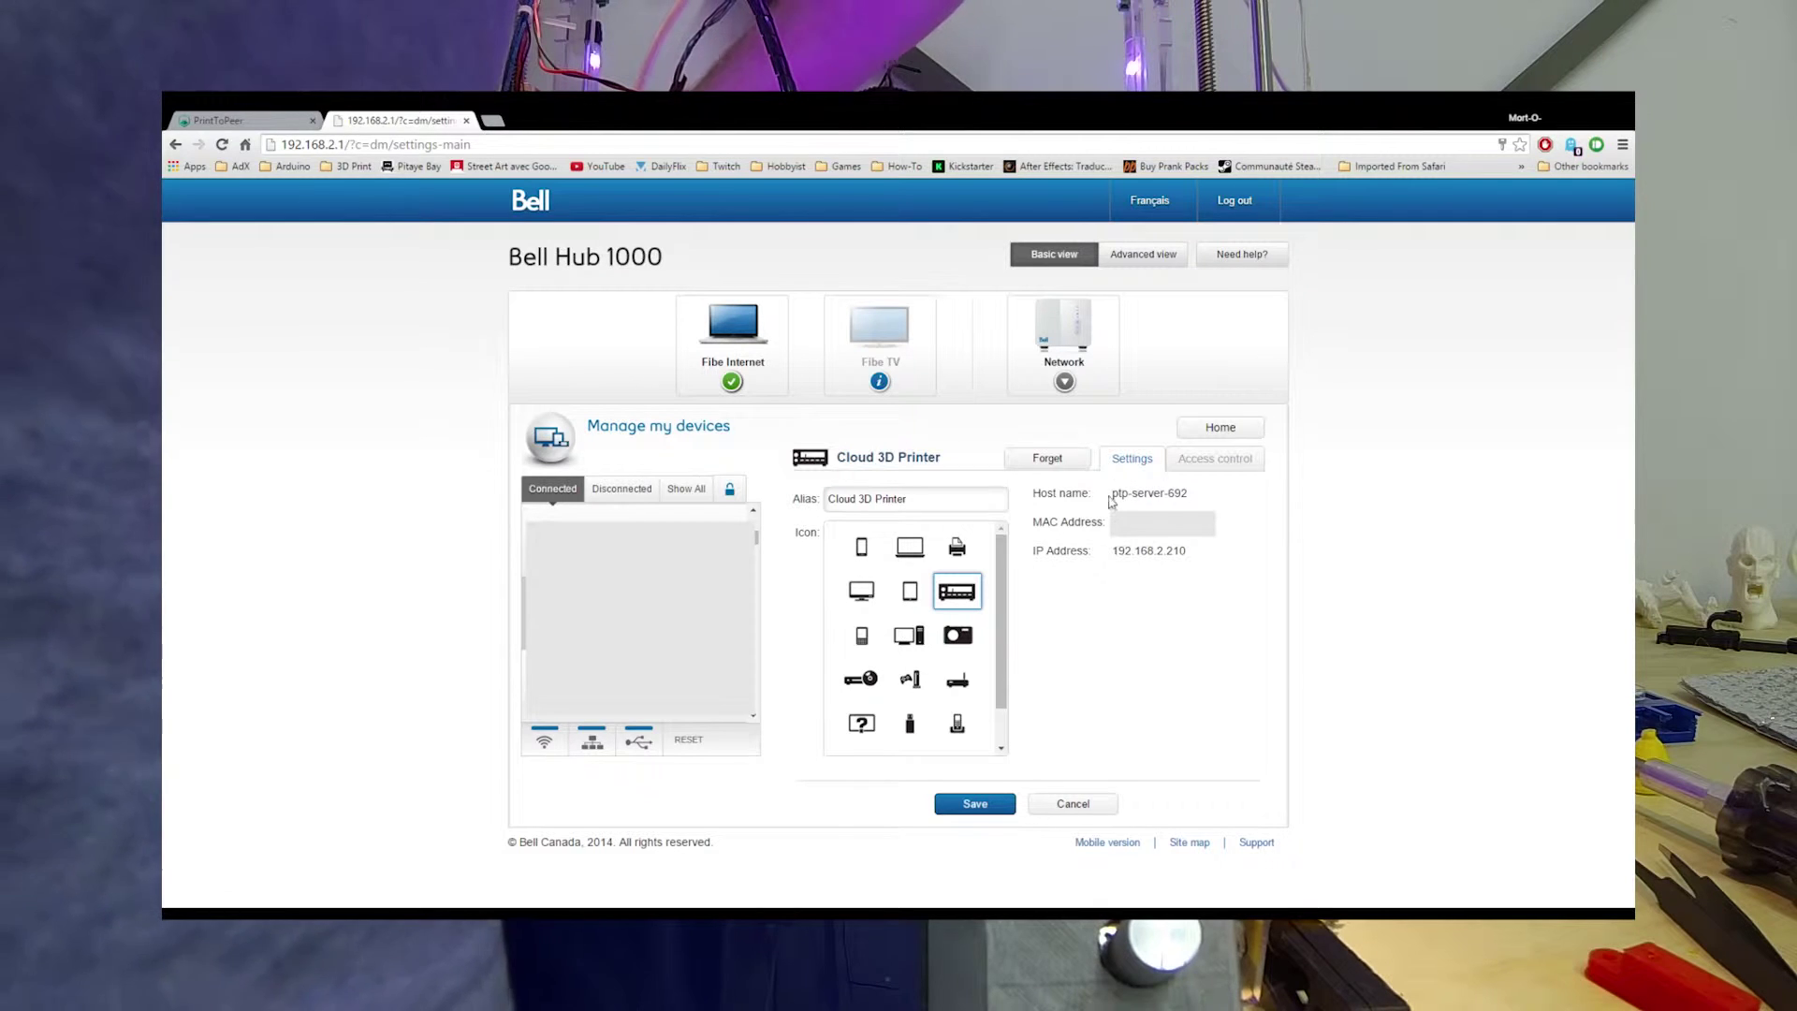
drag(1111, 494, 1207, 554)
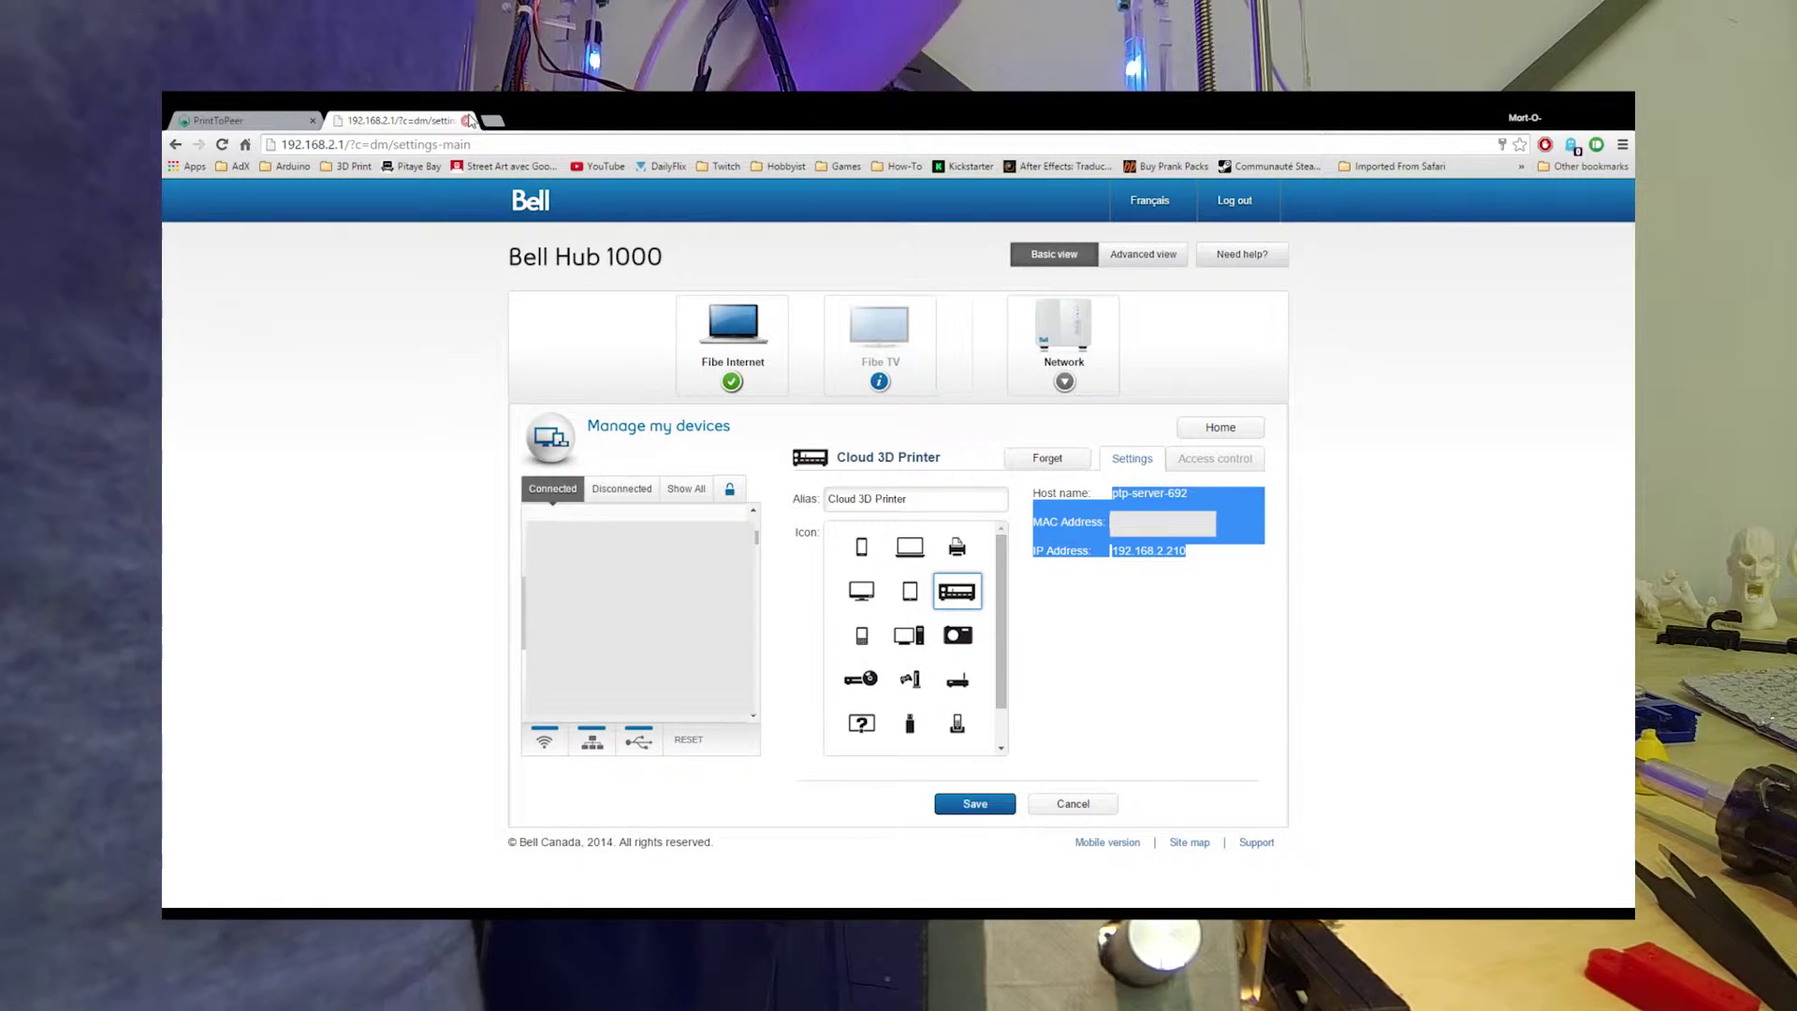
click(1234, 200)
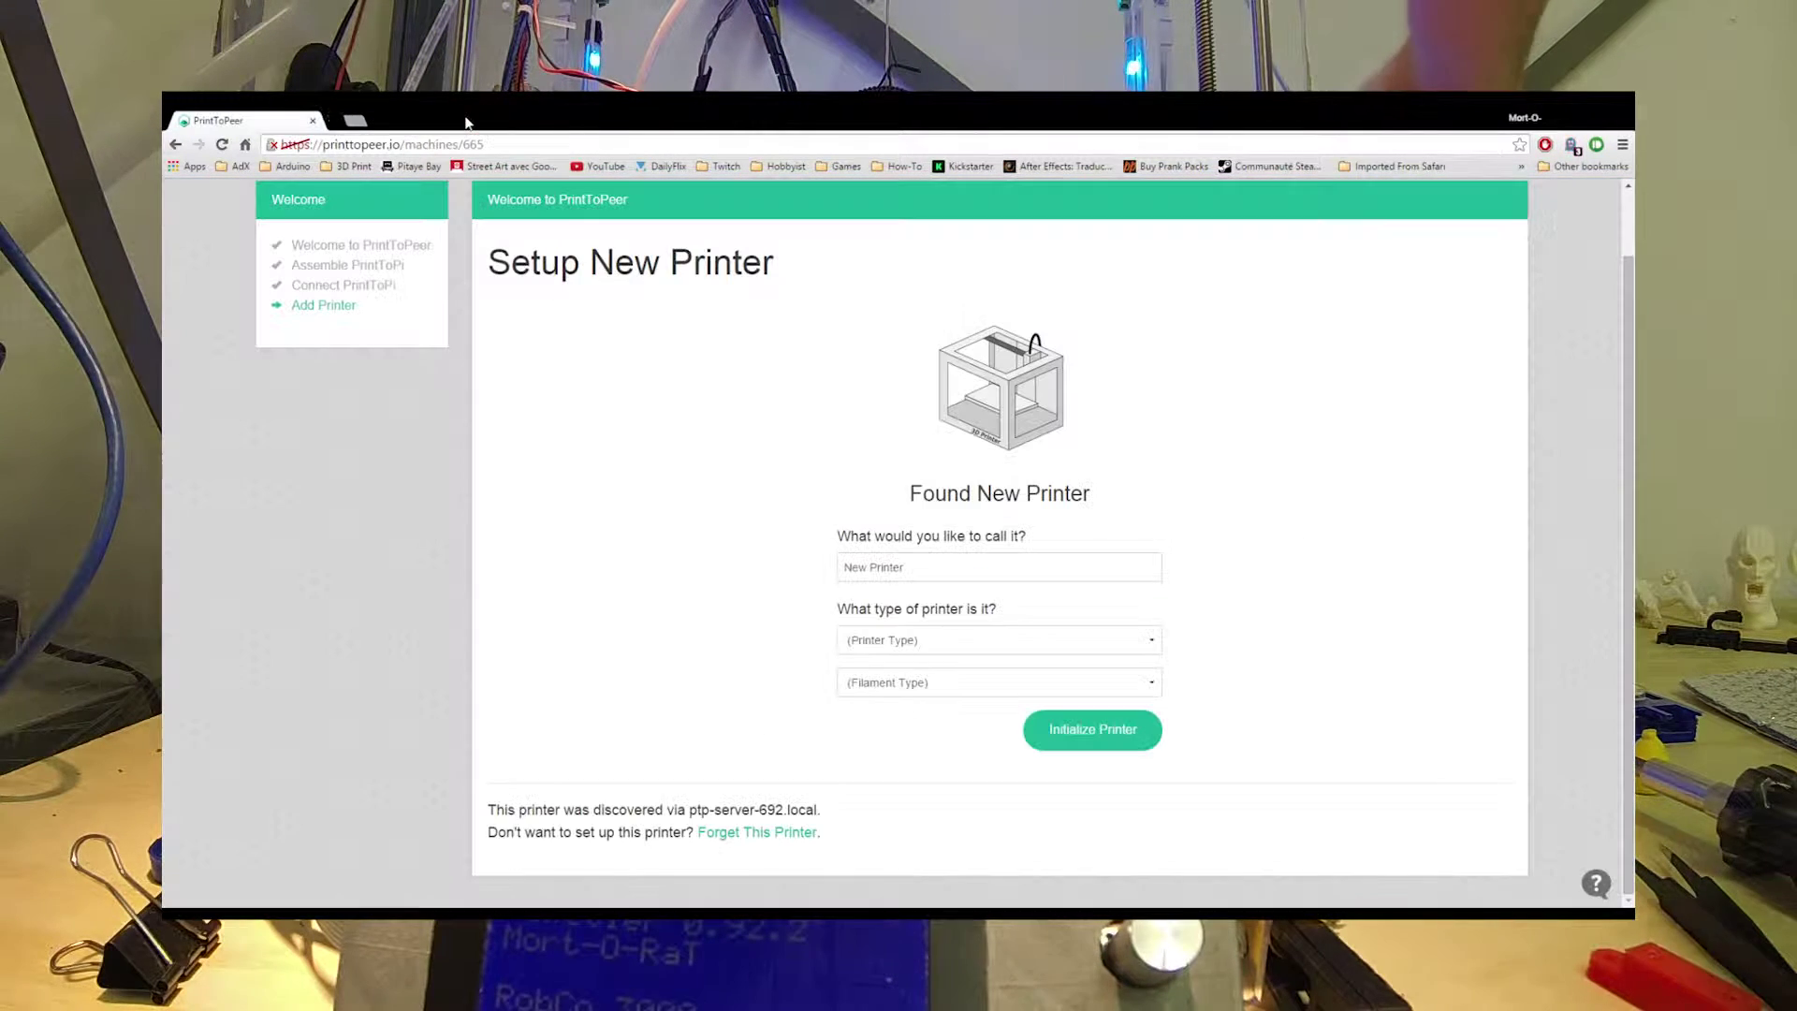
click(466, 120)
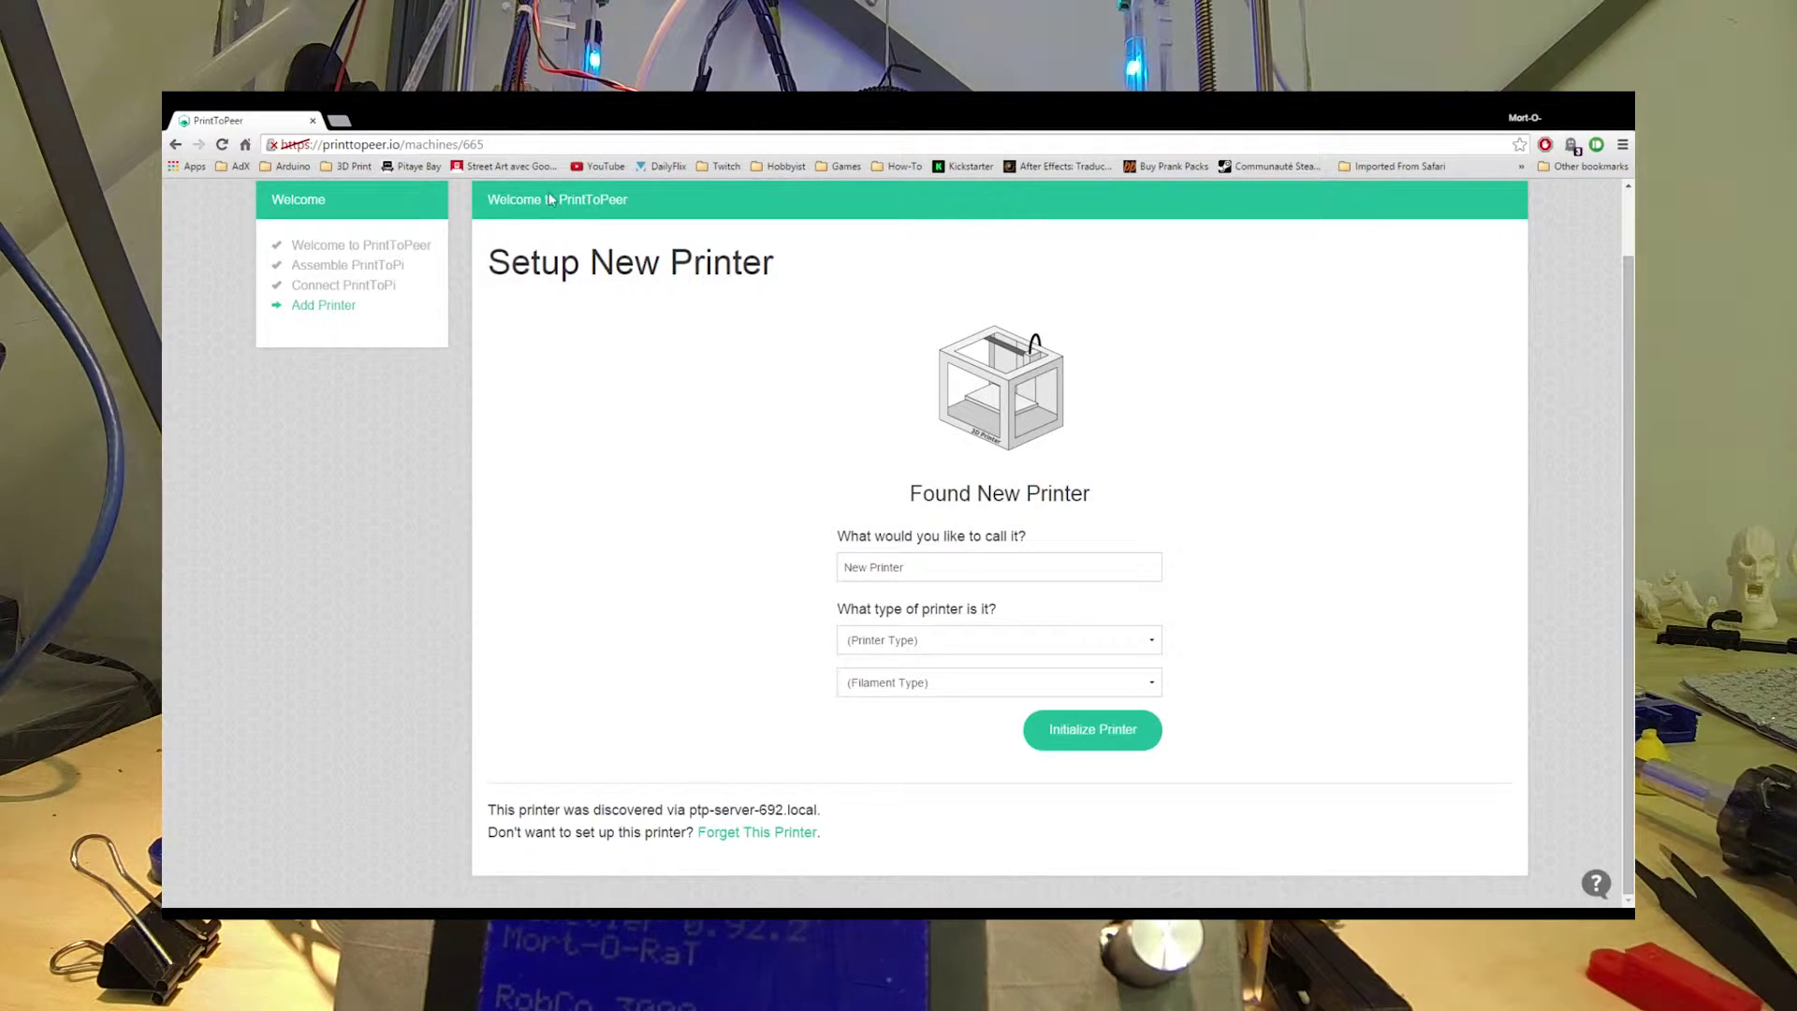
Name the new printer Apollo6, choose printer type PrusaI3 and filament type 1.75mm PLA, and start its initialization.
triple_click(906, 568)
text(Apollo6)
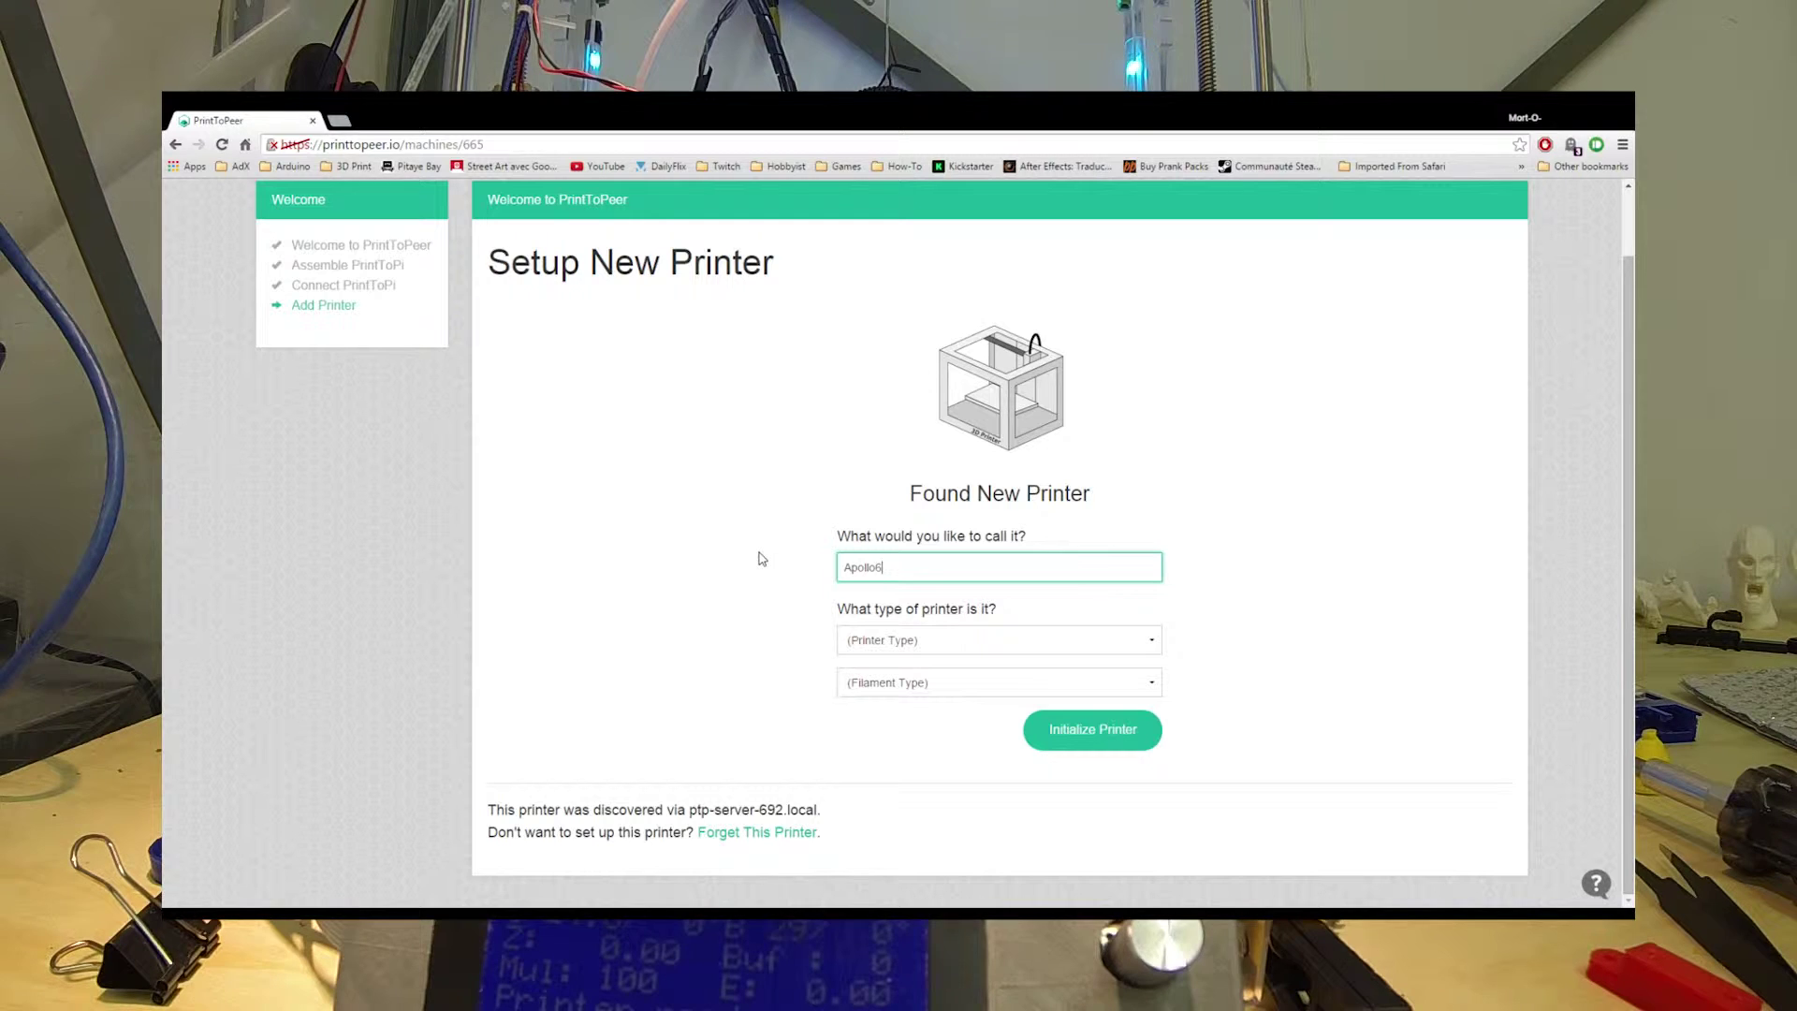
click(926, 645)
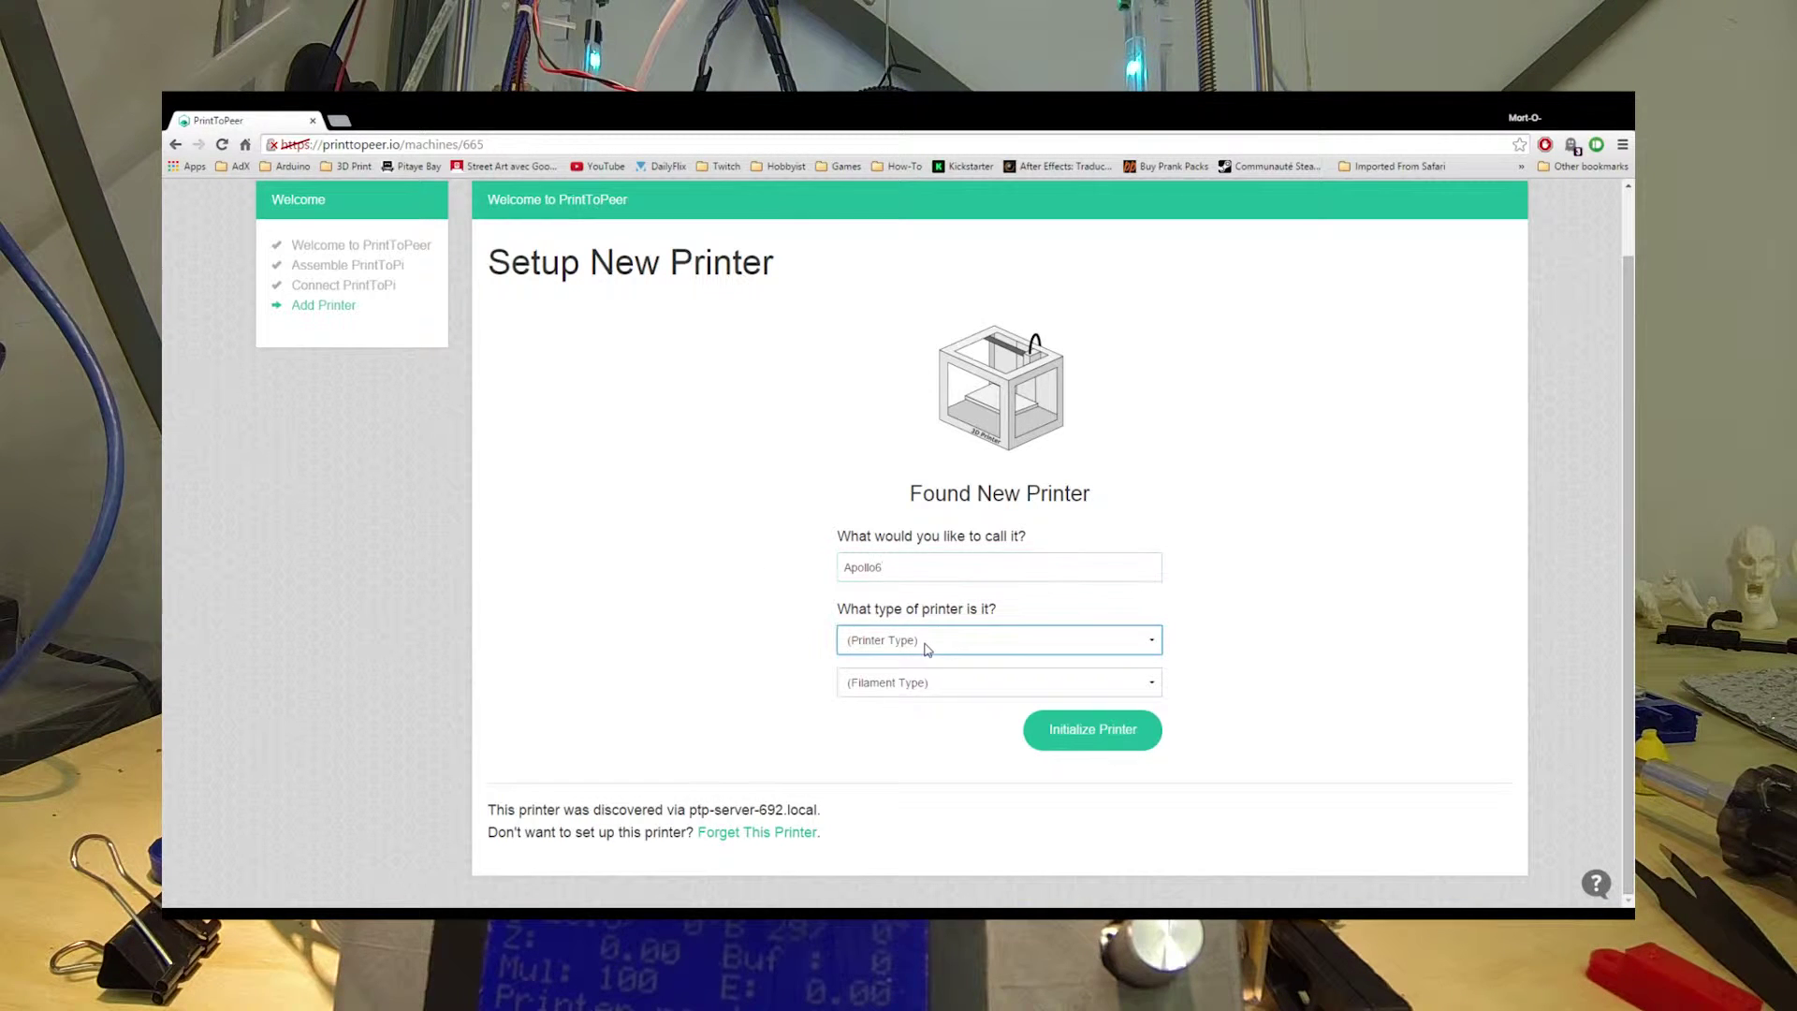
key(Down)
click(955, 688)
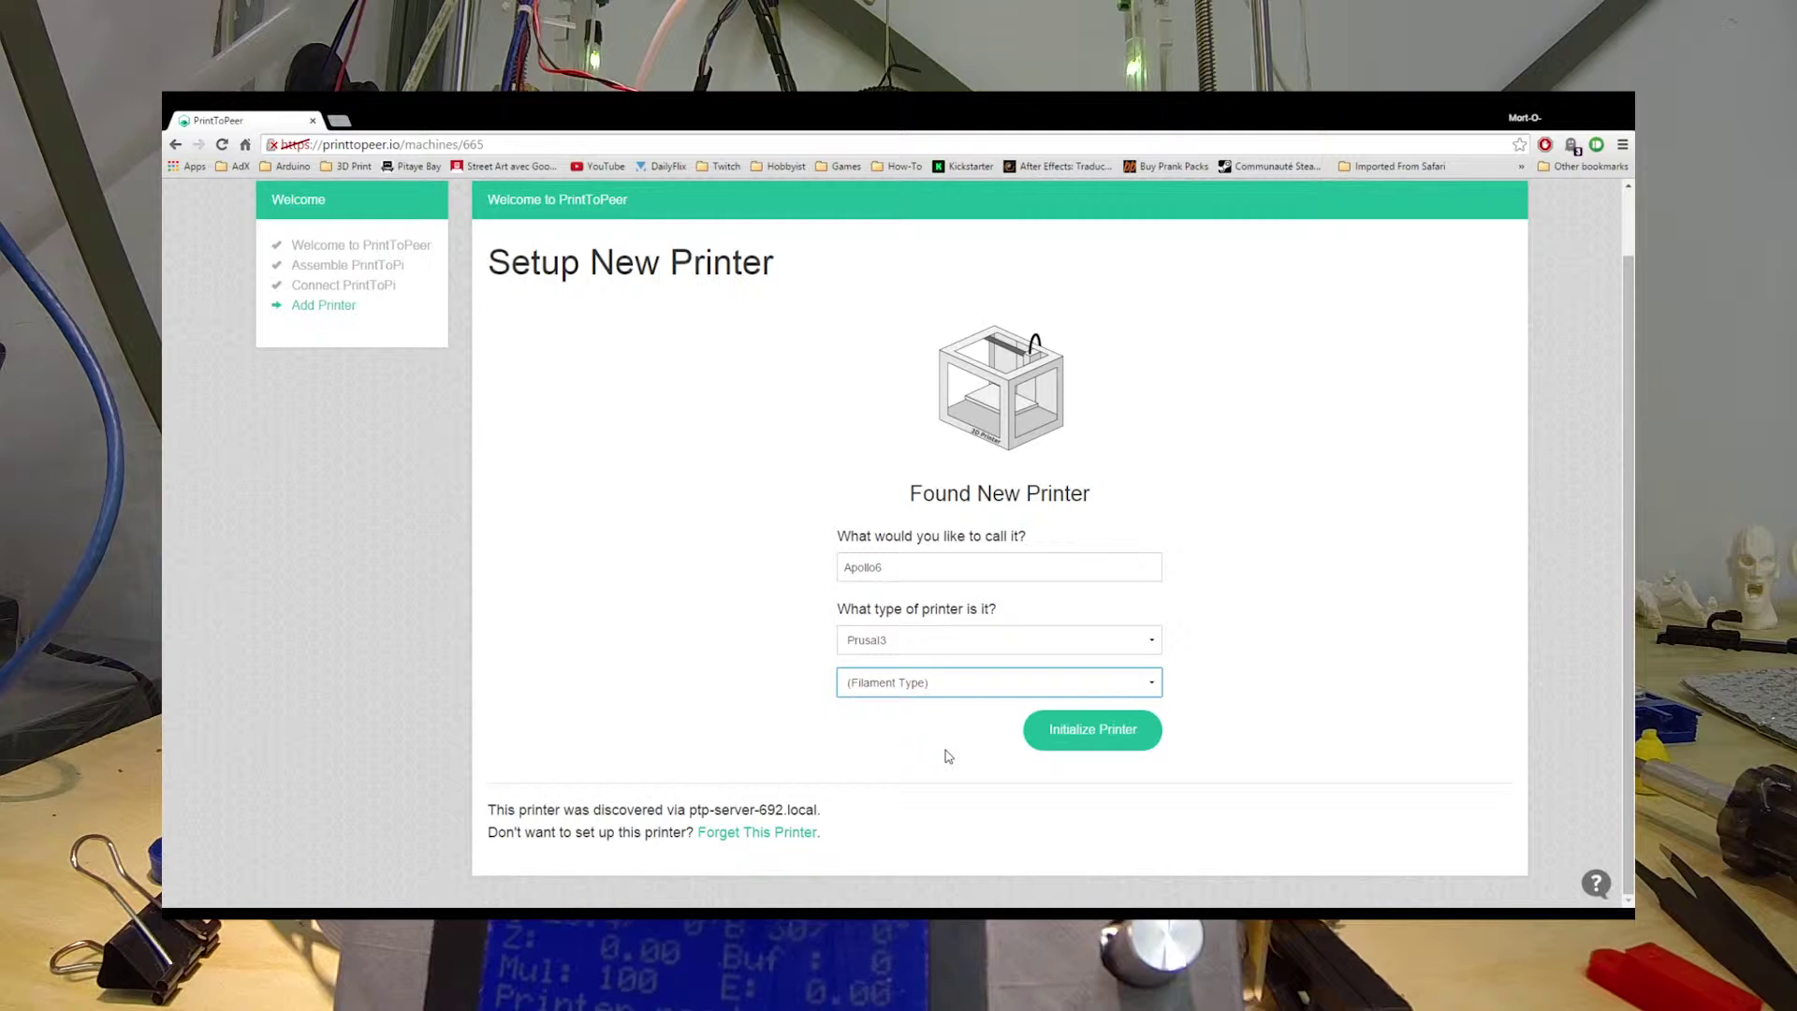
key(Down)
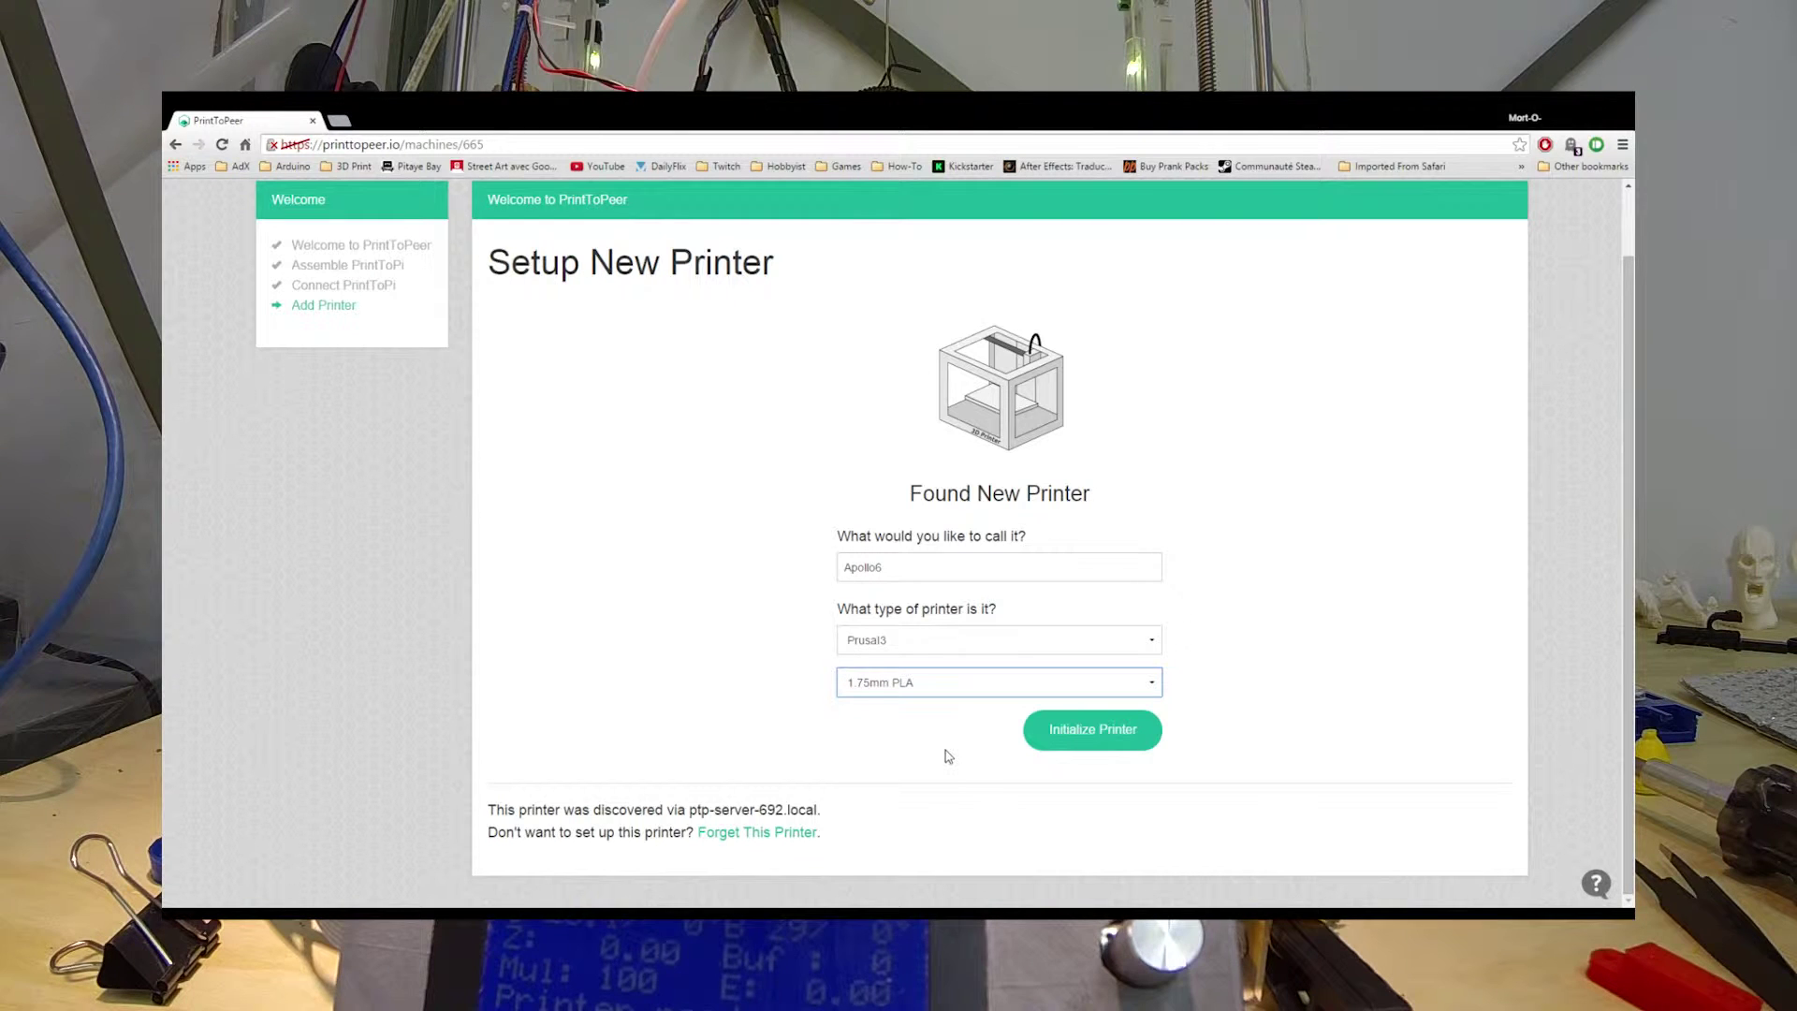
click(1086, 735)
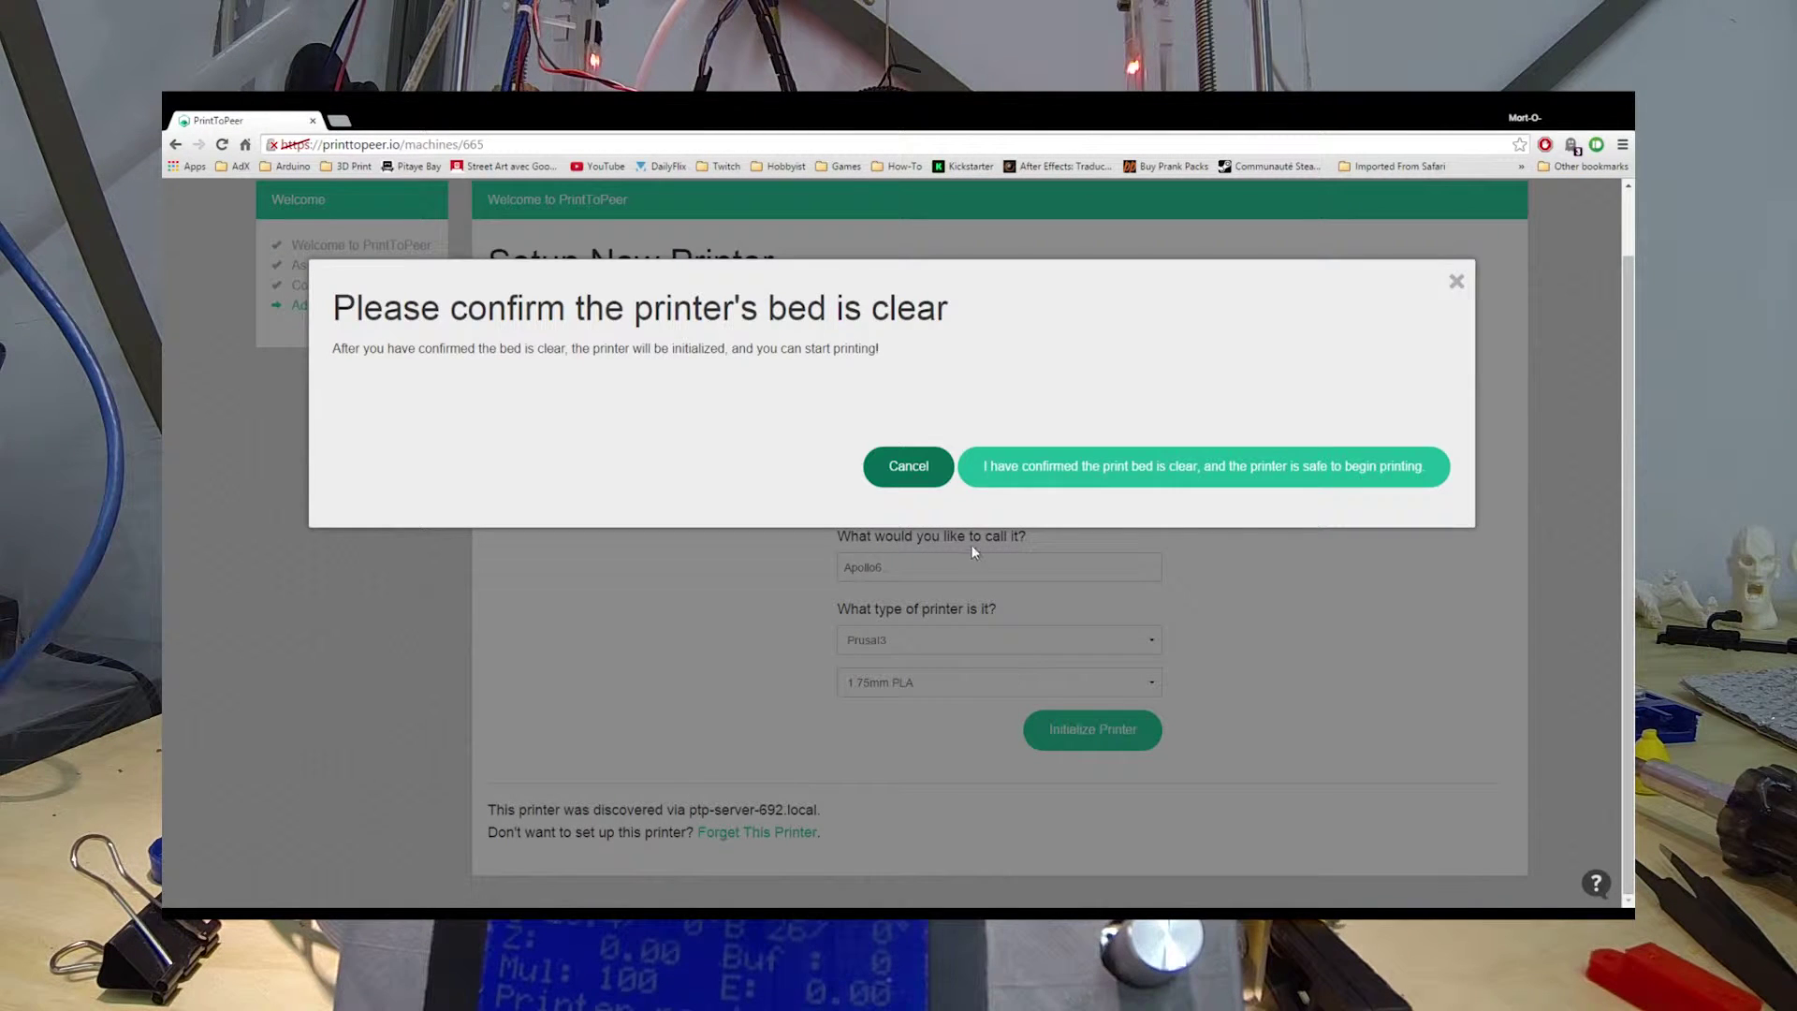
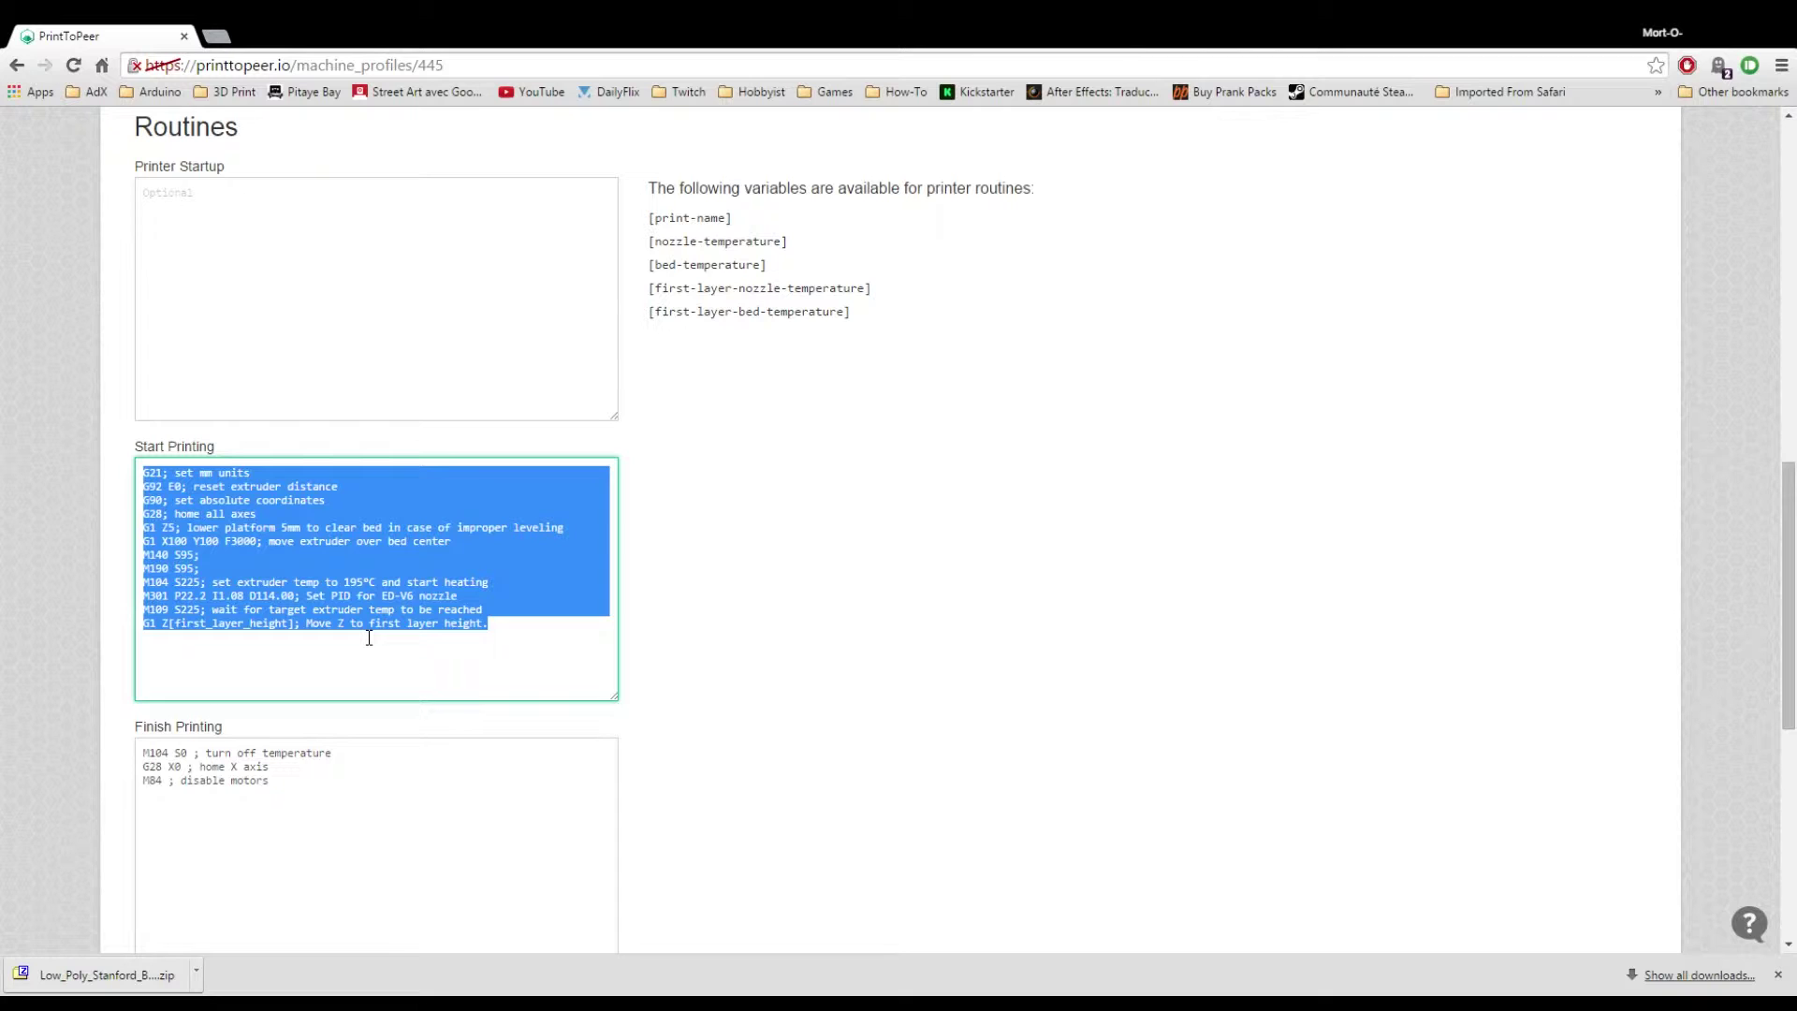
Set the PrusaI3 profile to Retract Filament when Travelling, with 5 mm minimum travel and 1.5 mm of filament to retract.
scroll(773, 702, down, 3)
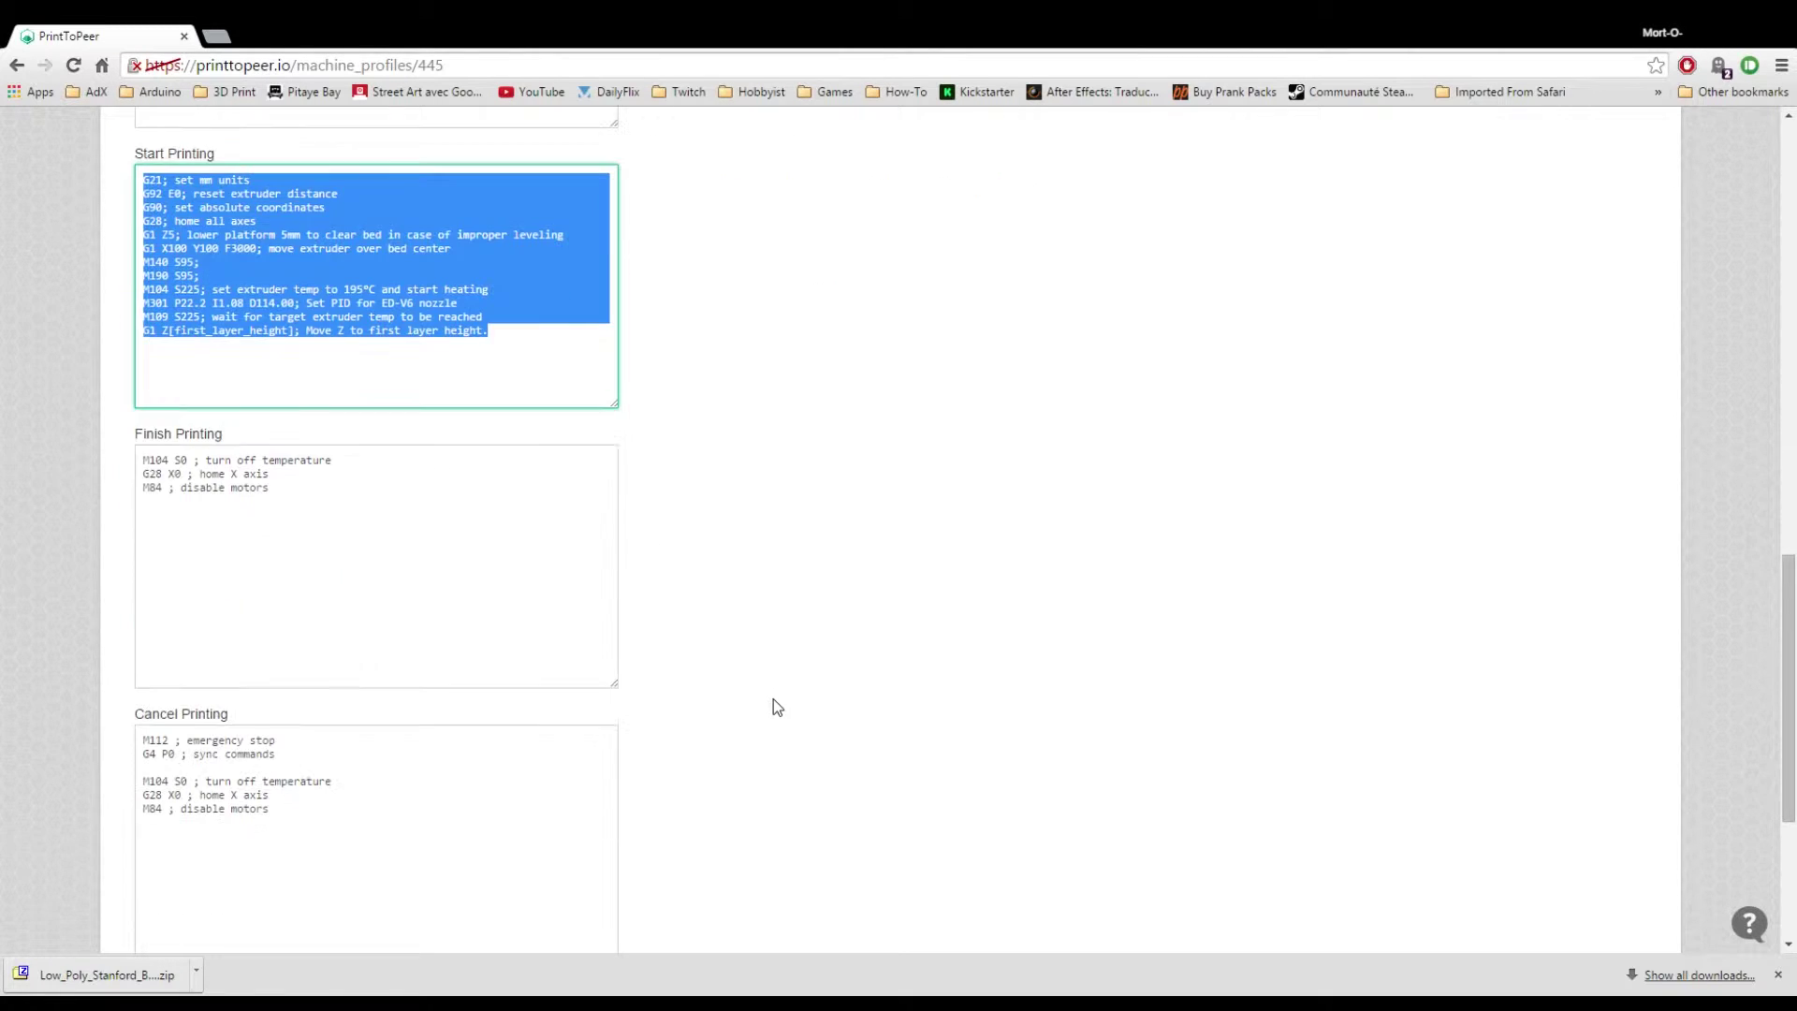
scroll(773, 707, down, 2)
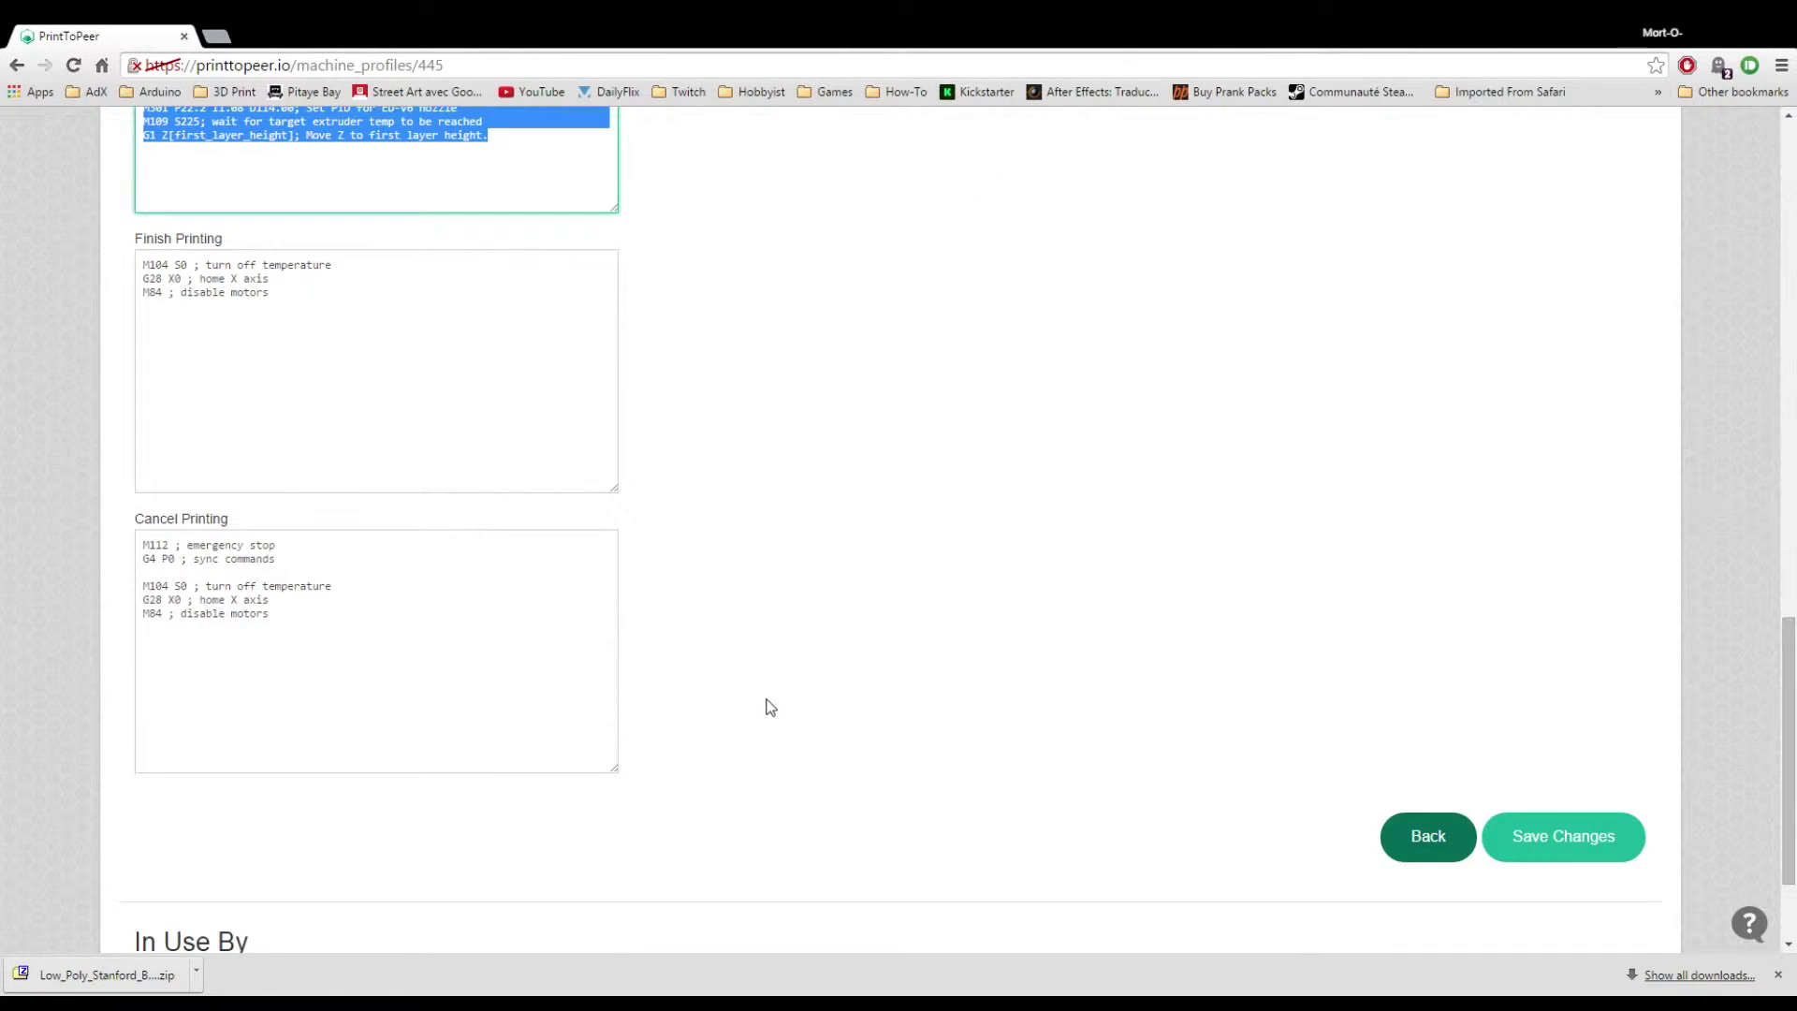
scroll(770, 706, down, 2)
scroll(769, 707, up, 7)
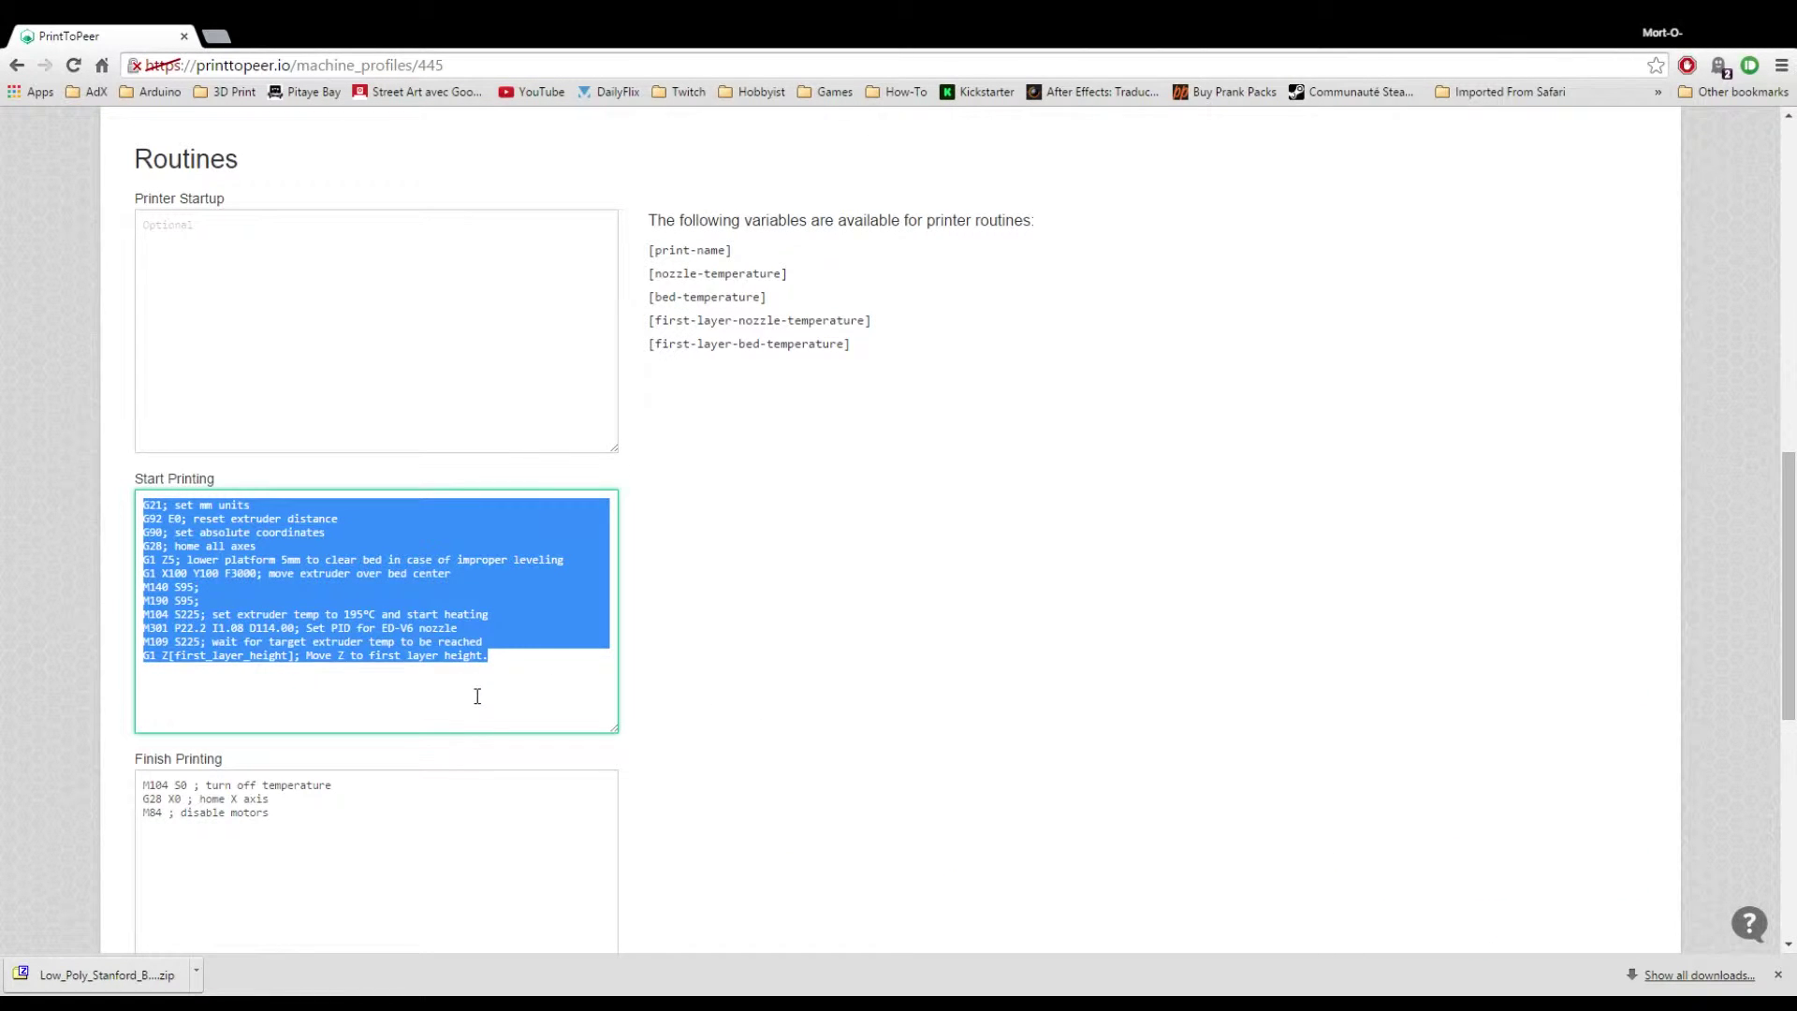
scroll(873, 714, up, 8)
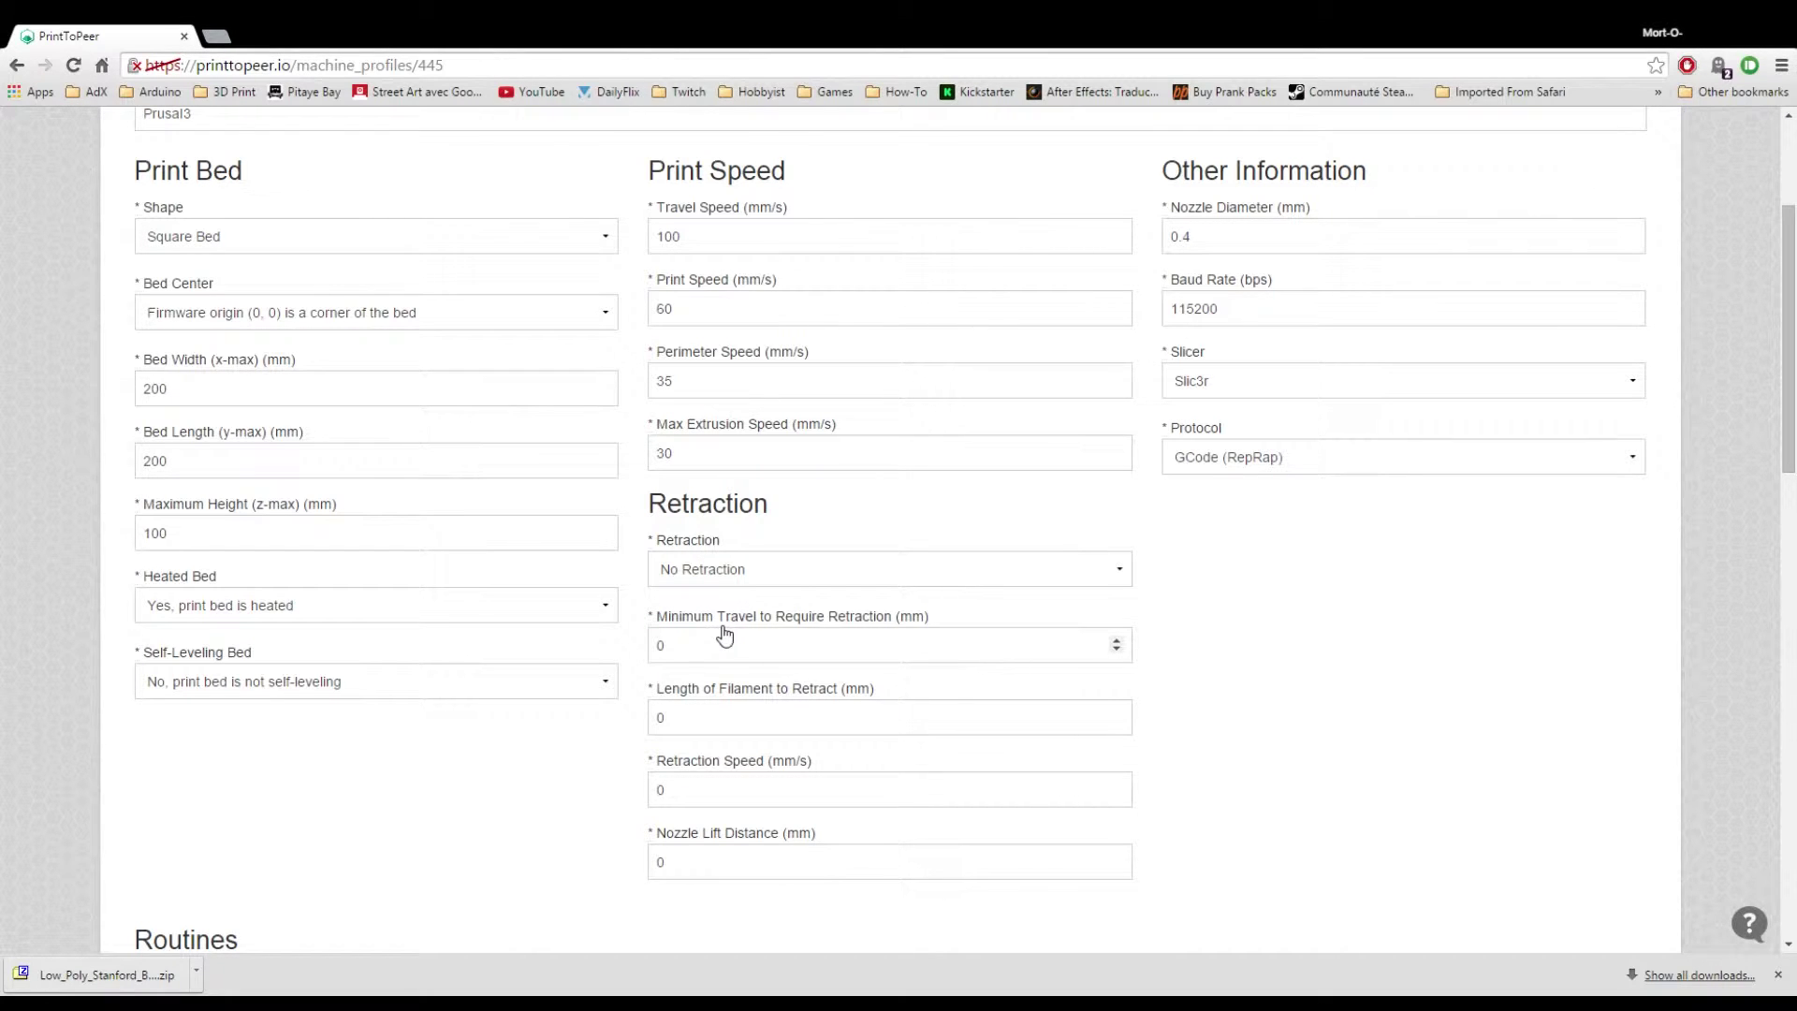
click(730, 569)
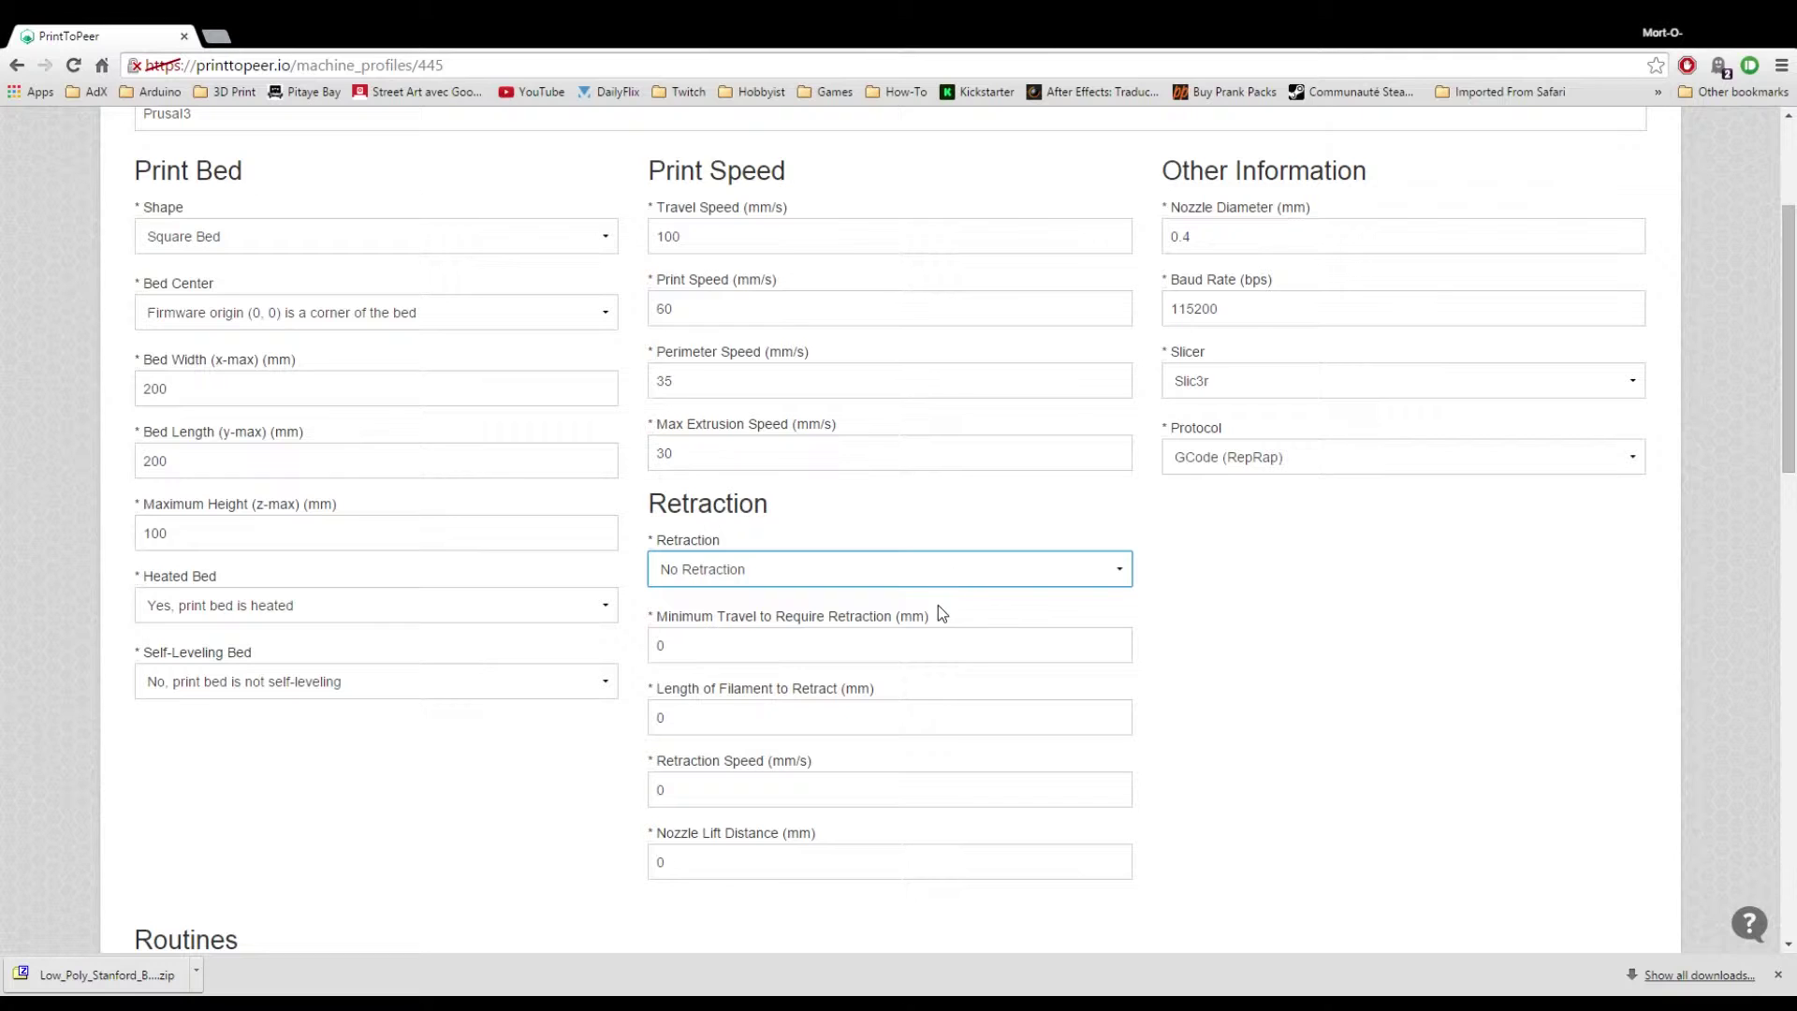
key(Down)
click(863, 645)
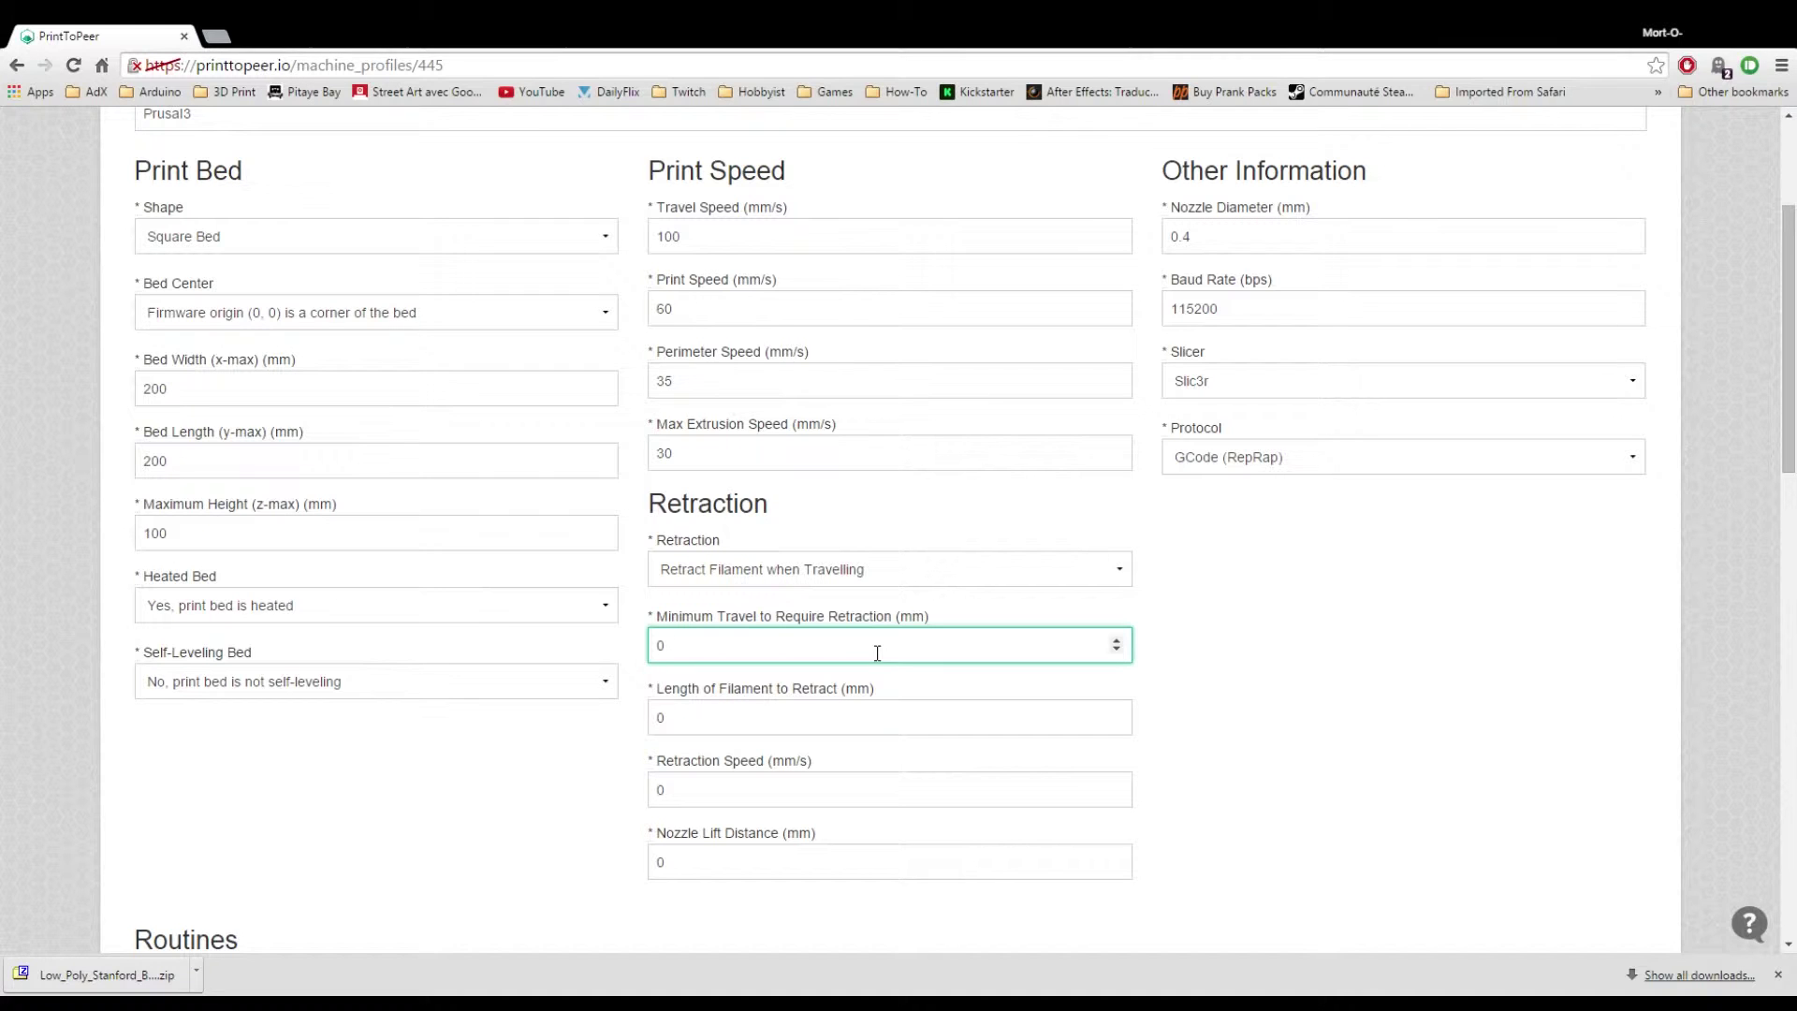
key(BackSpace)
text(5)
key(Tab)
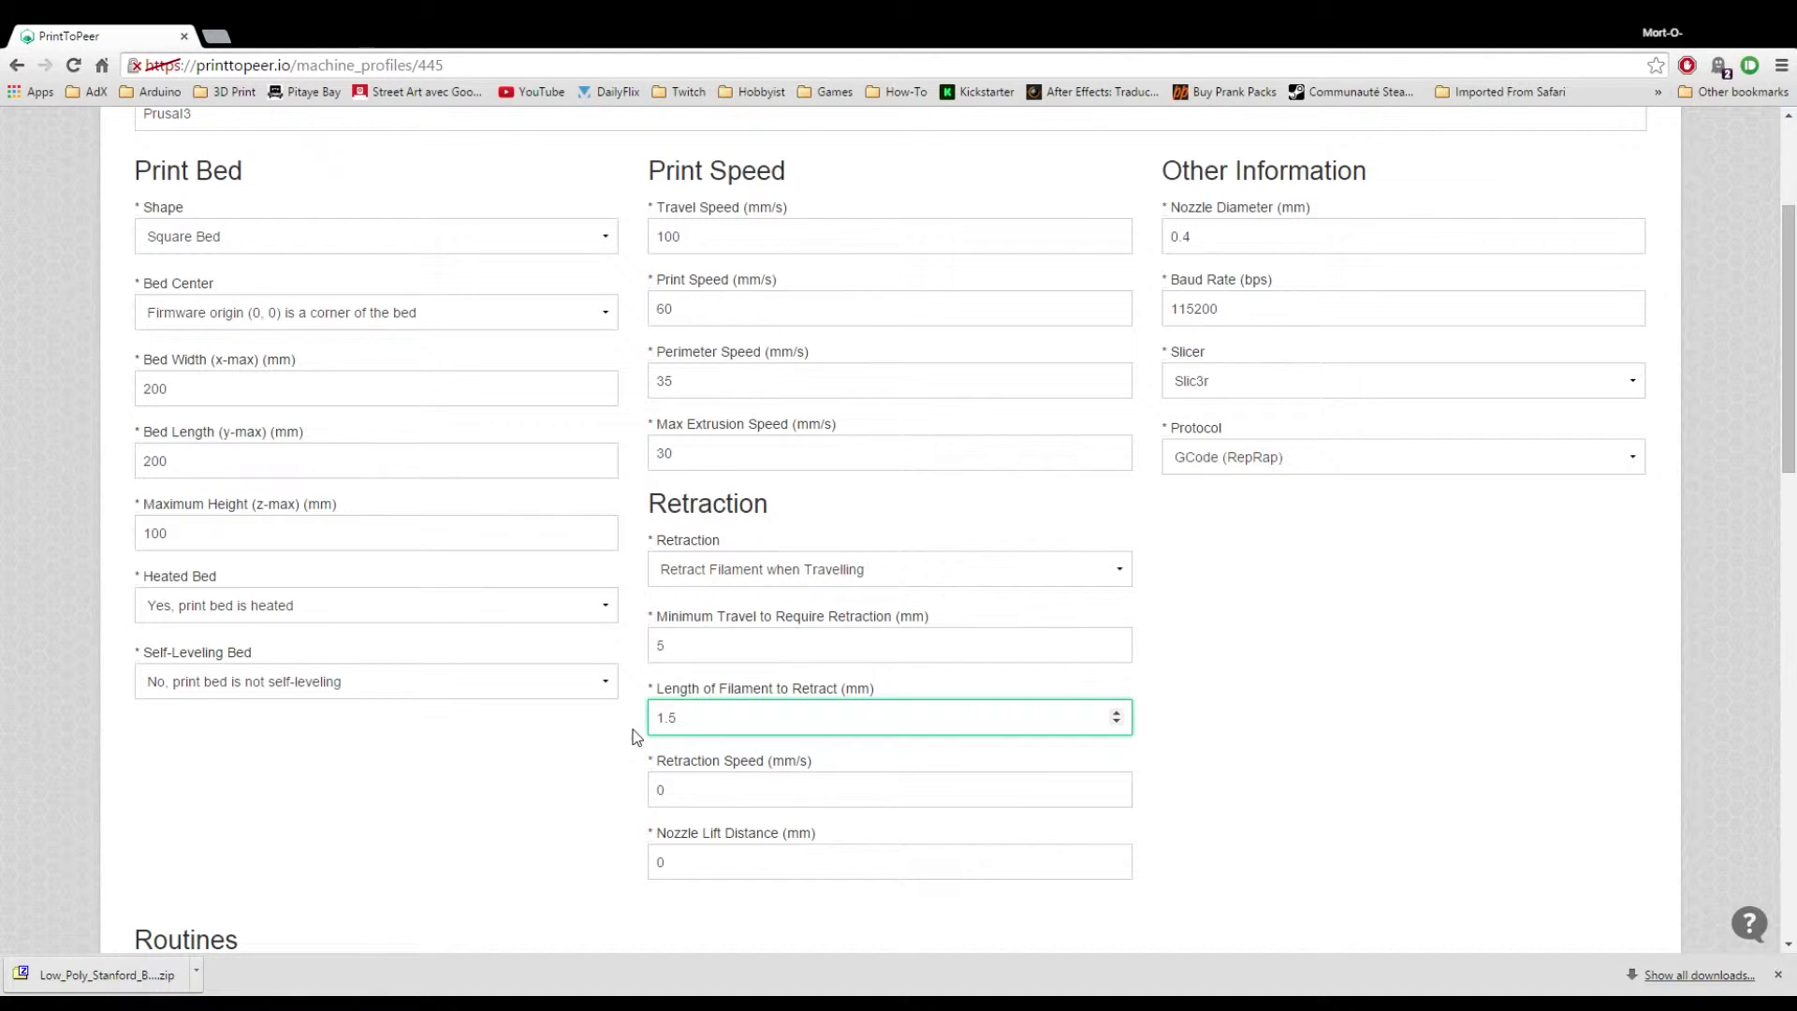
key(Tab)
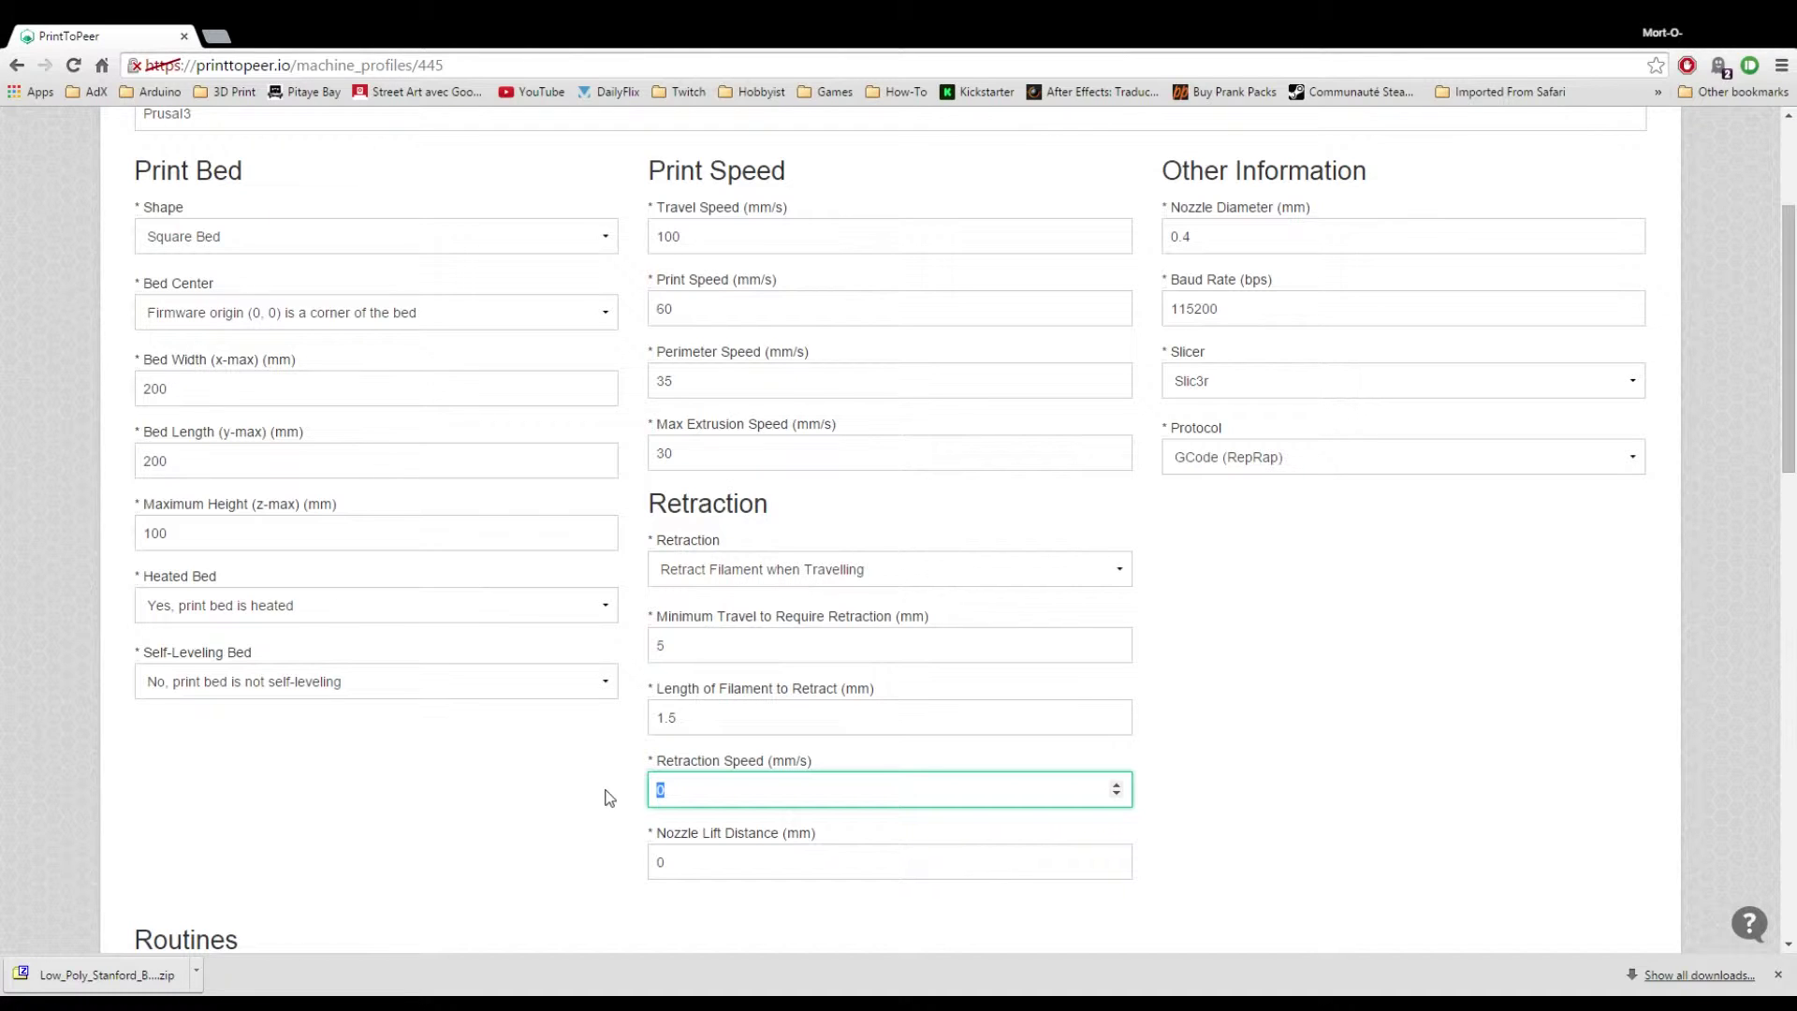
Set the retraction speed to 25 mm/s and save the changes to the PrusaI3 printer type.
text(12)
key(BackSpace)
key(BackSpace)
text(25)
scroll(706, 869, down, 2)
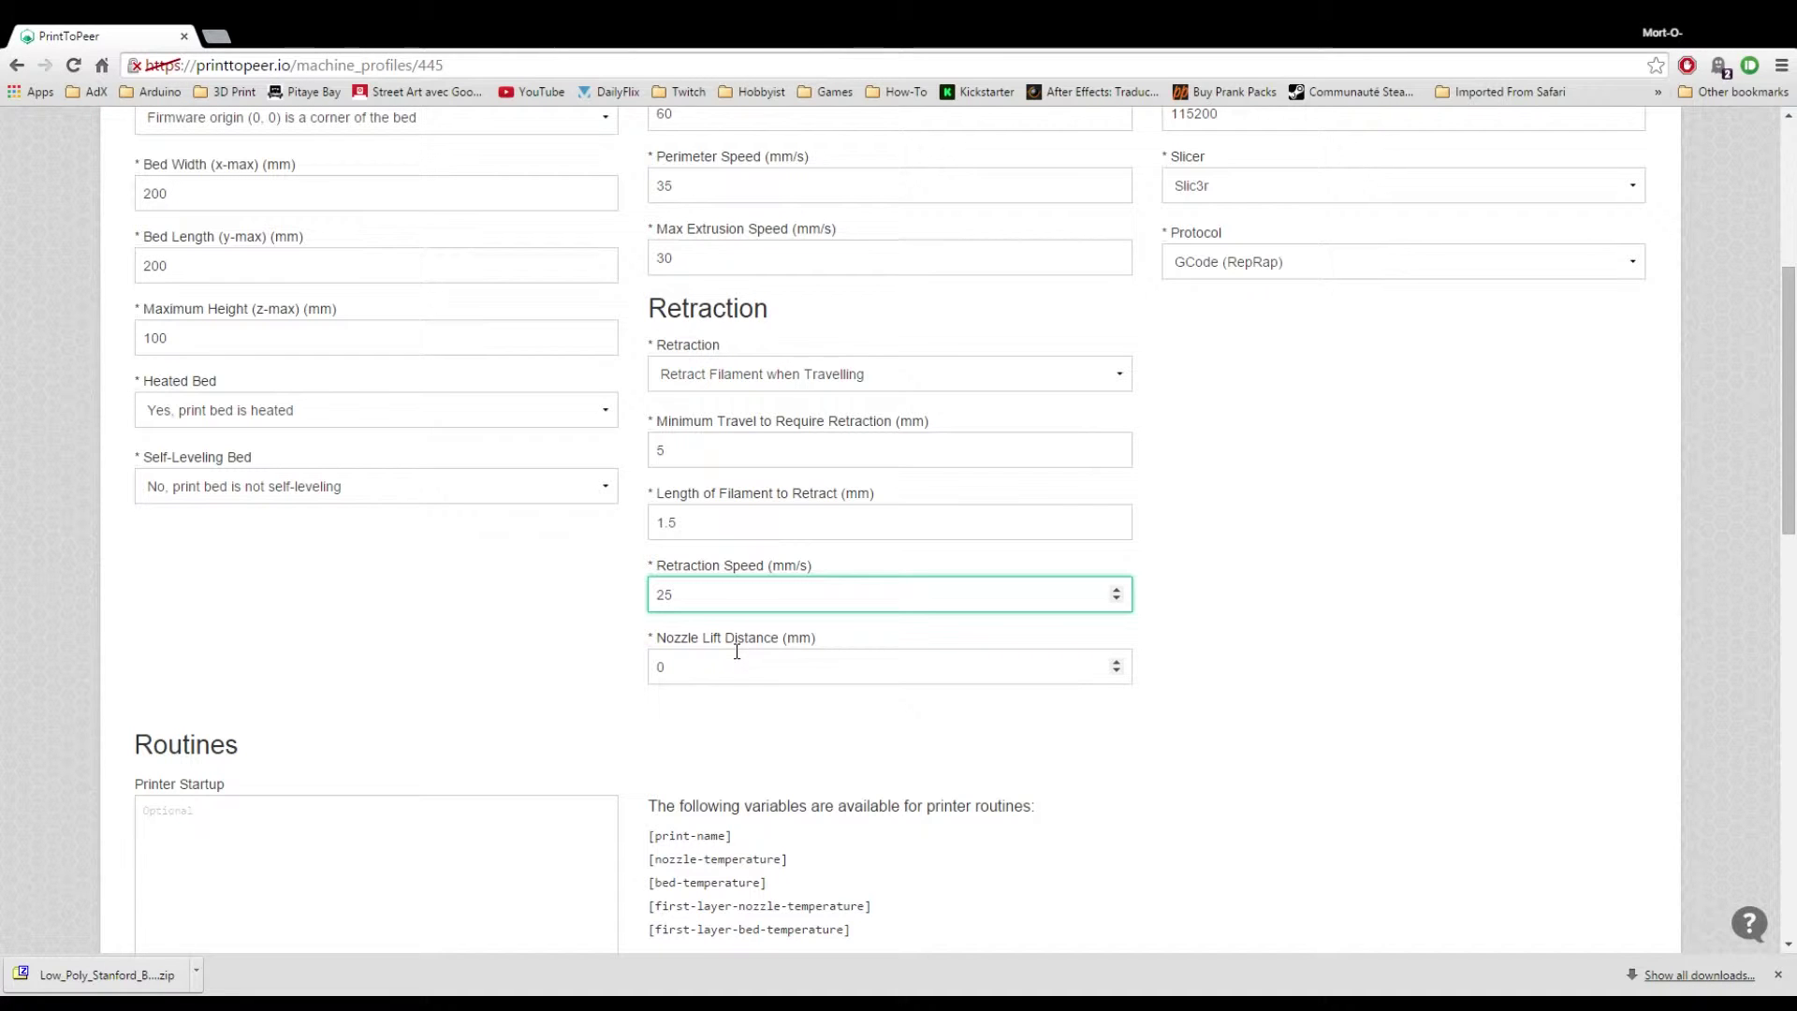
scroll(1348, 697, up, 3)
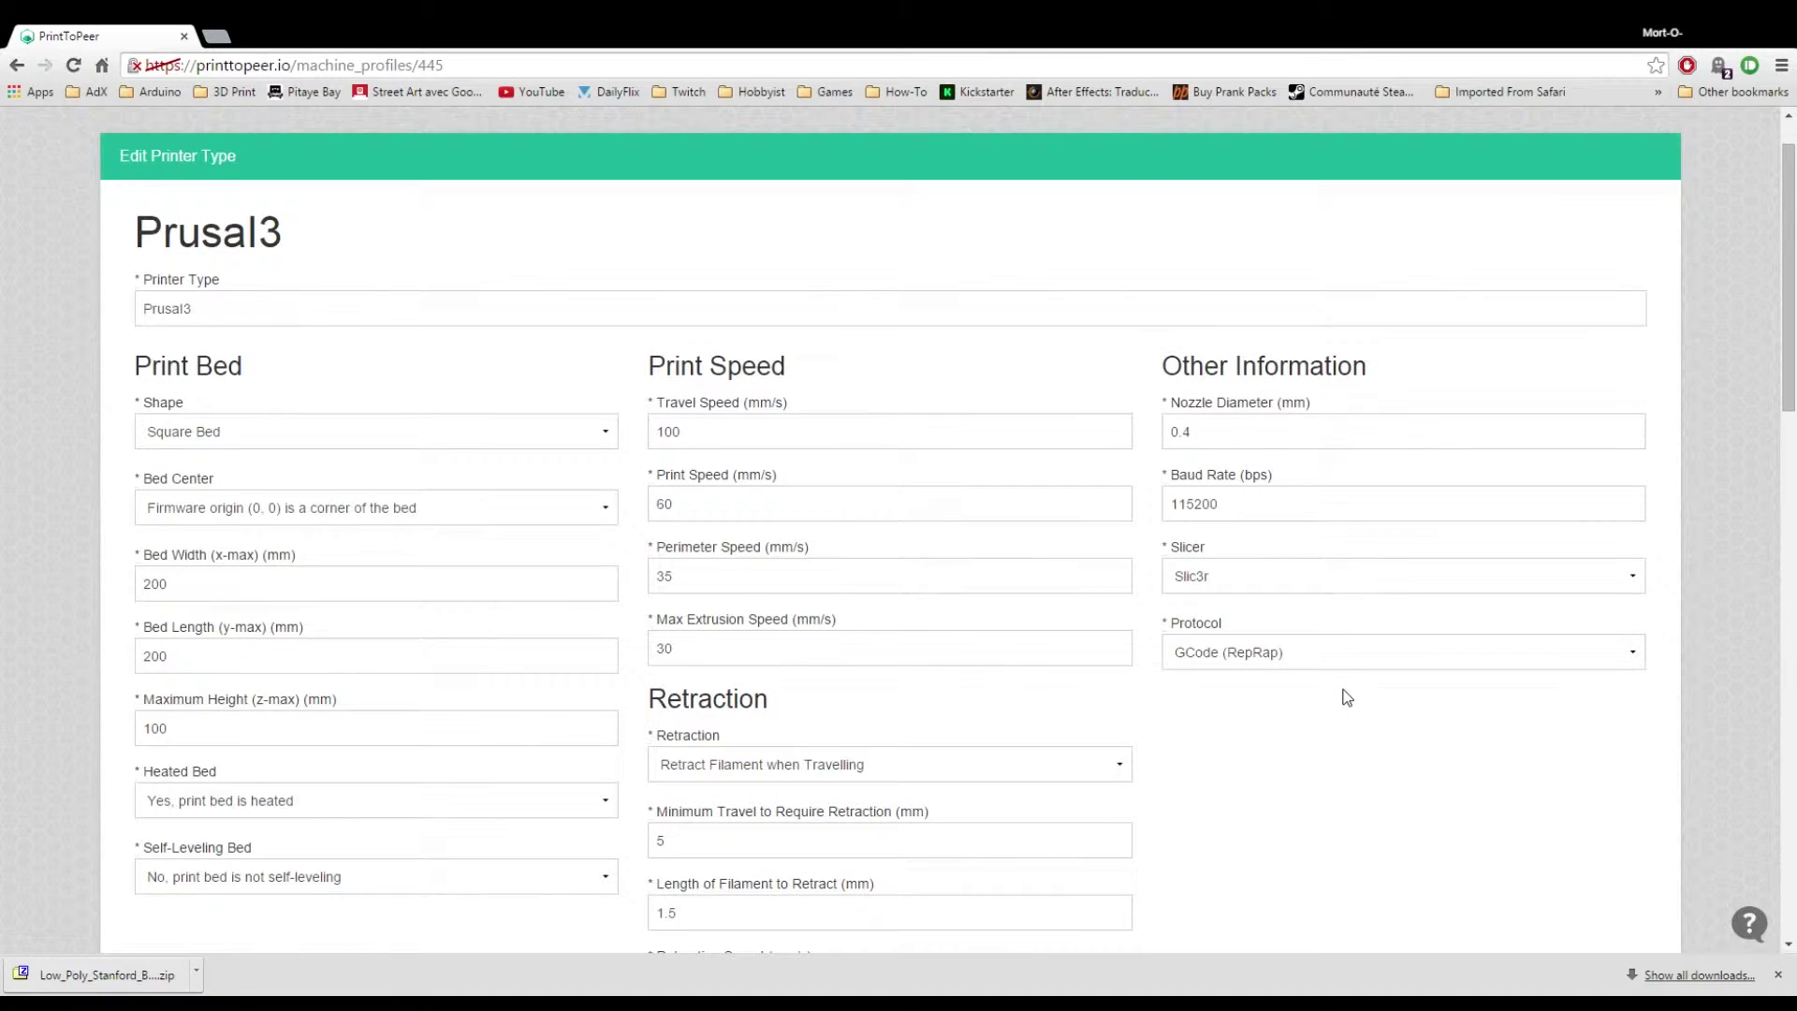
scroll(1344, 697, down, 1)
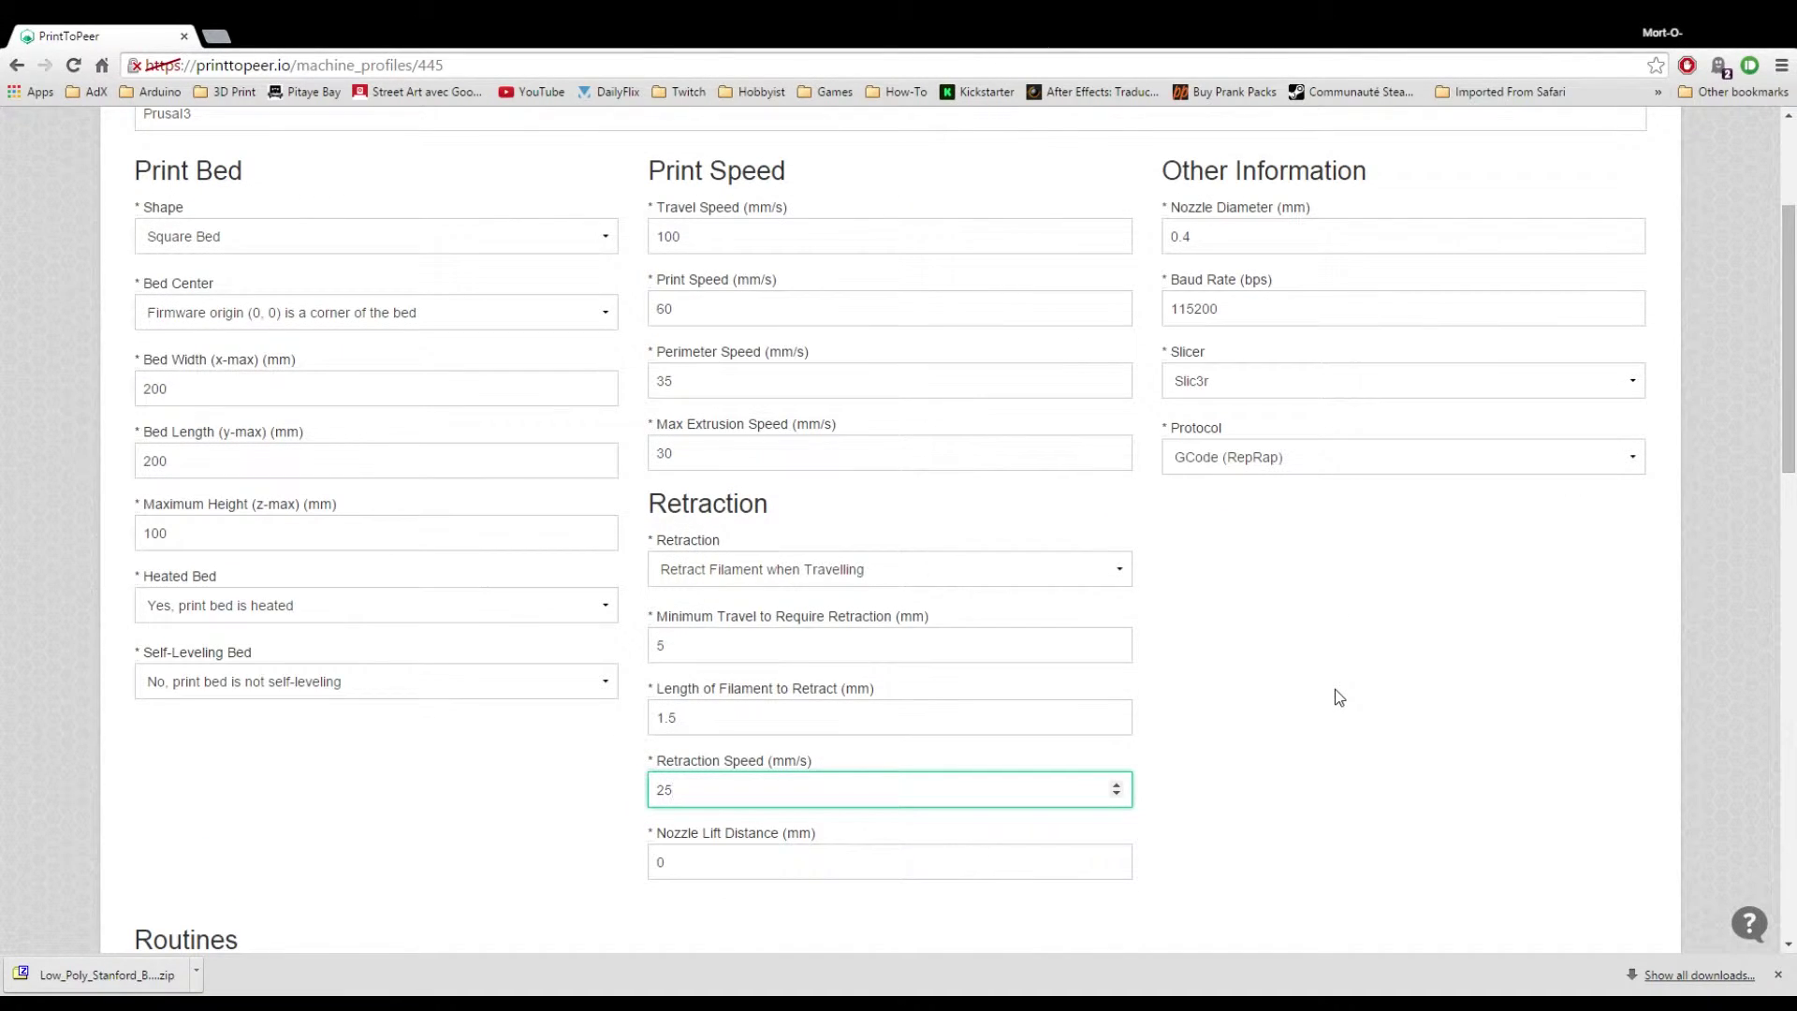
scroll(1337, 691, down, 15)
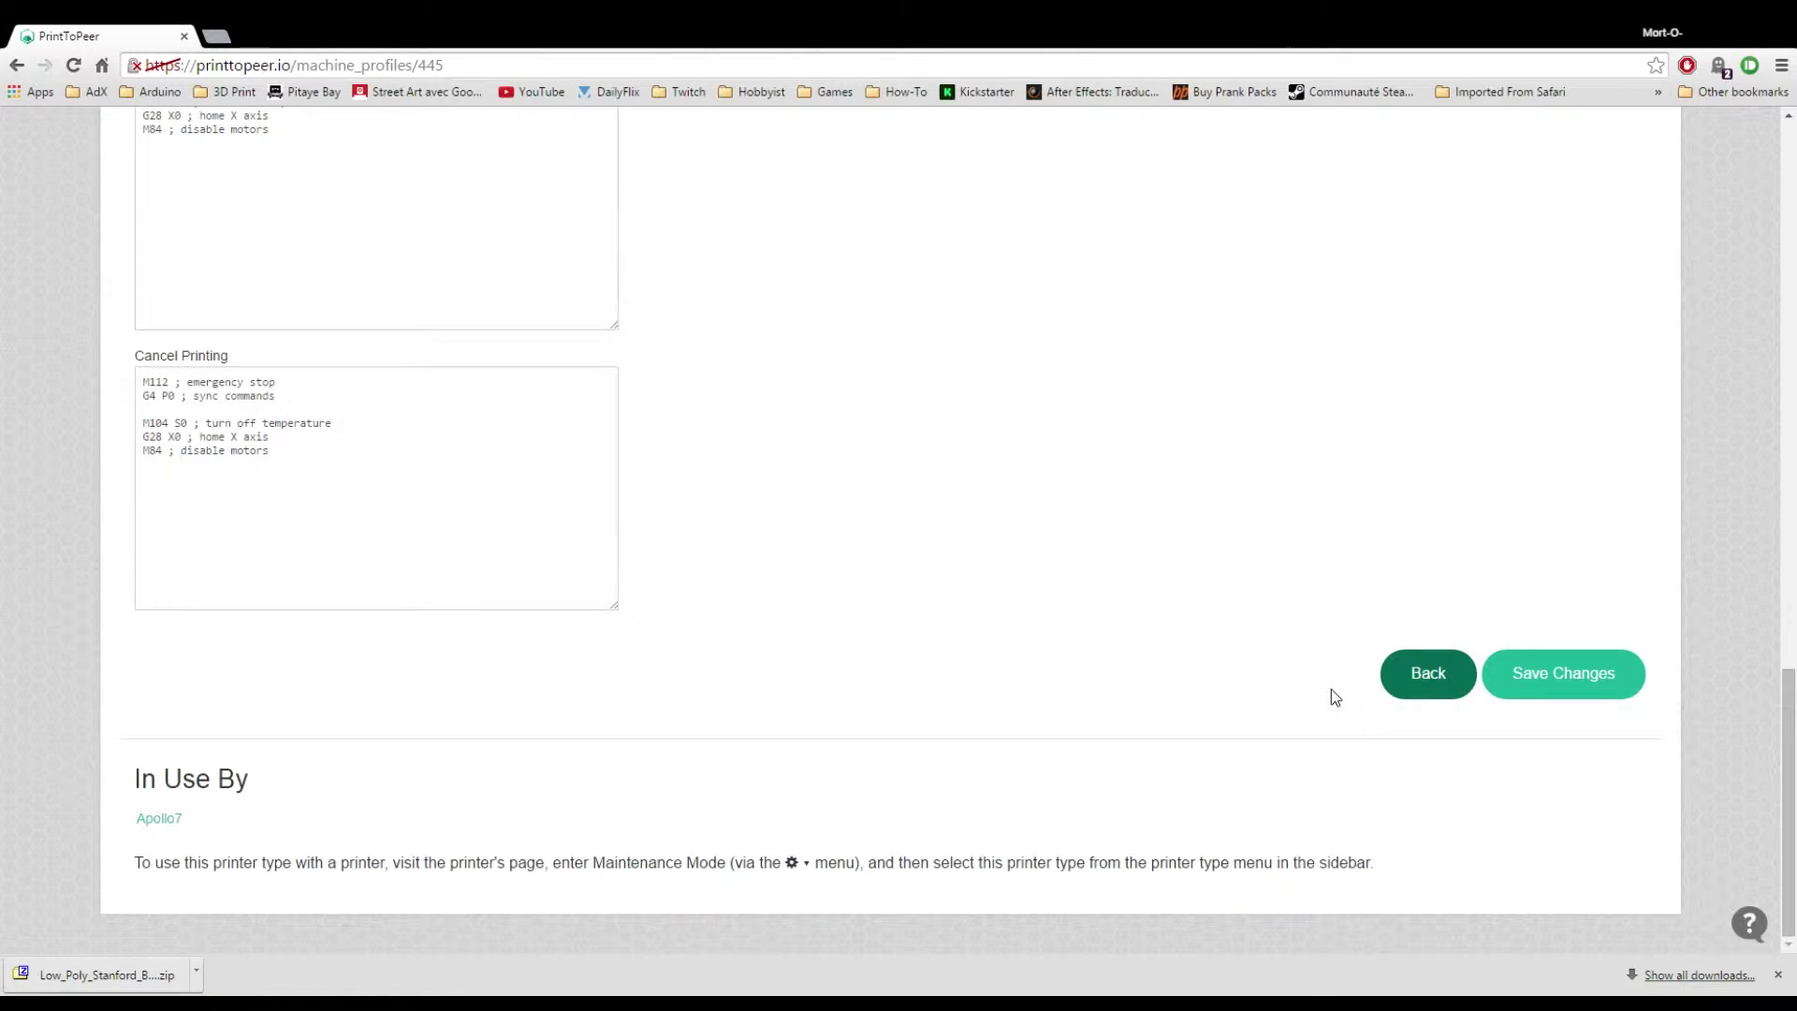
click(1592, 689)
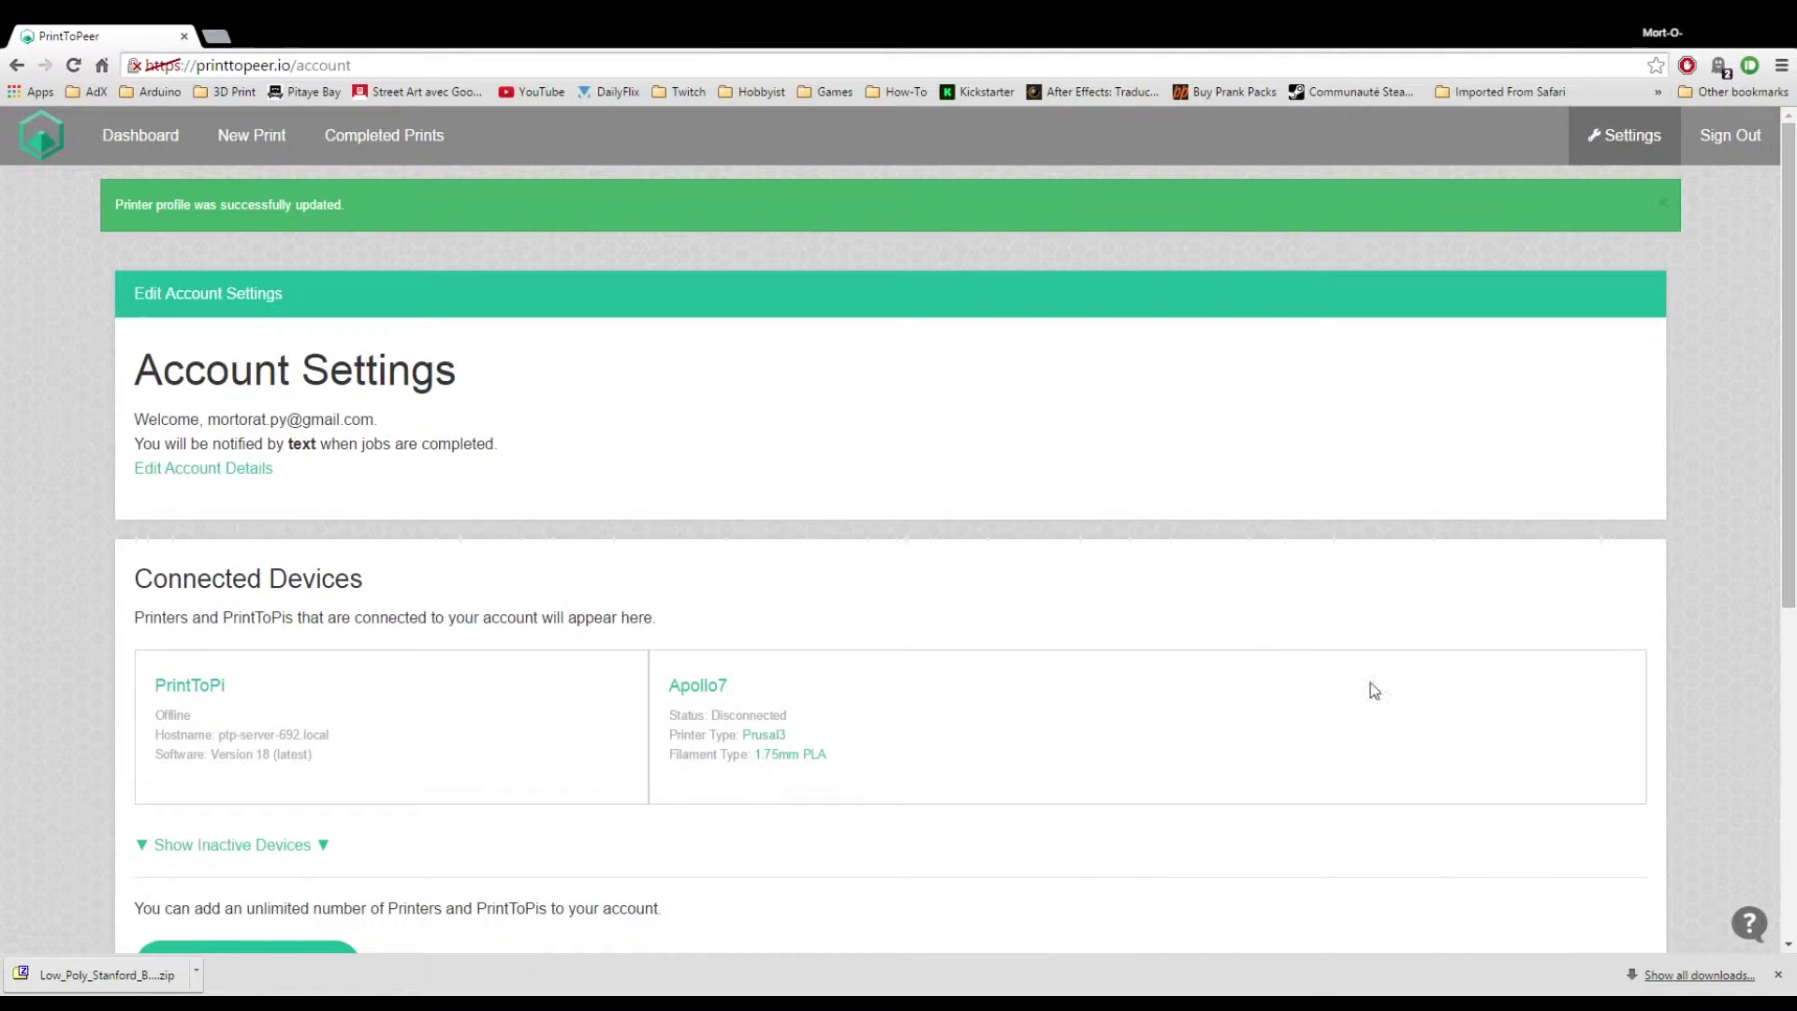
Open the 1.75mm PLA filament type assigned to Apollo7 for editing.
scroll(939, 674, down, 3)
scroll(939, 673, up, 3)
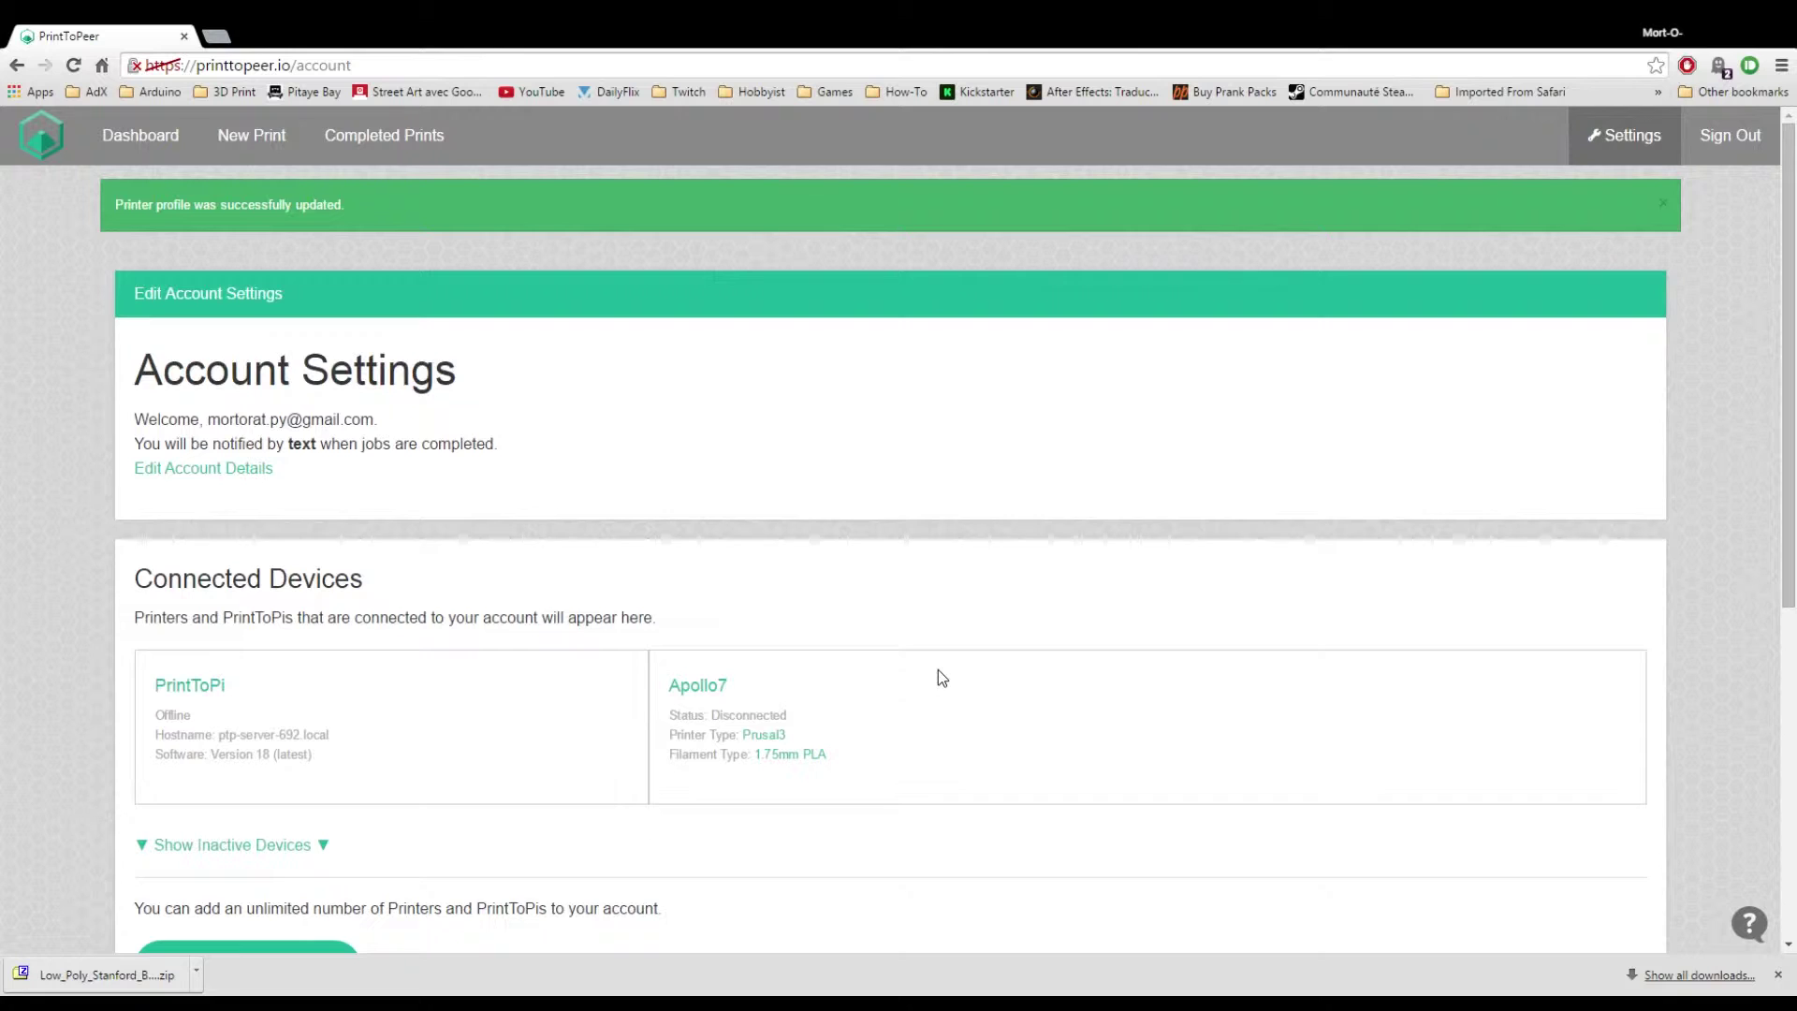
scroll(937, 670, down, 6)
scroll(938, 670, up, 3)
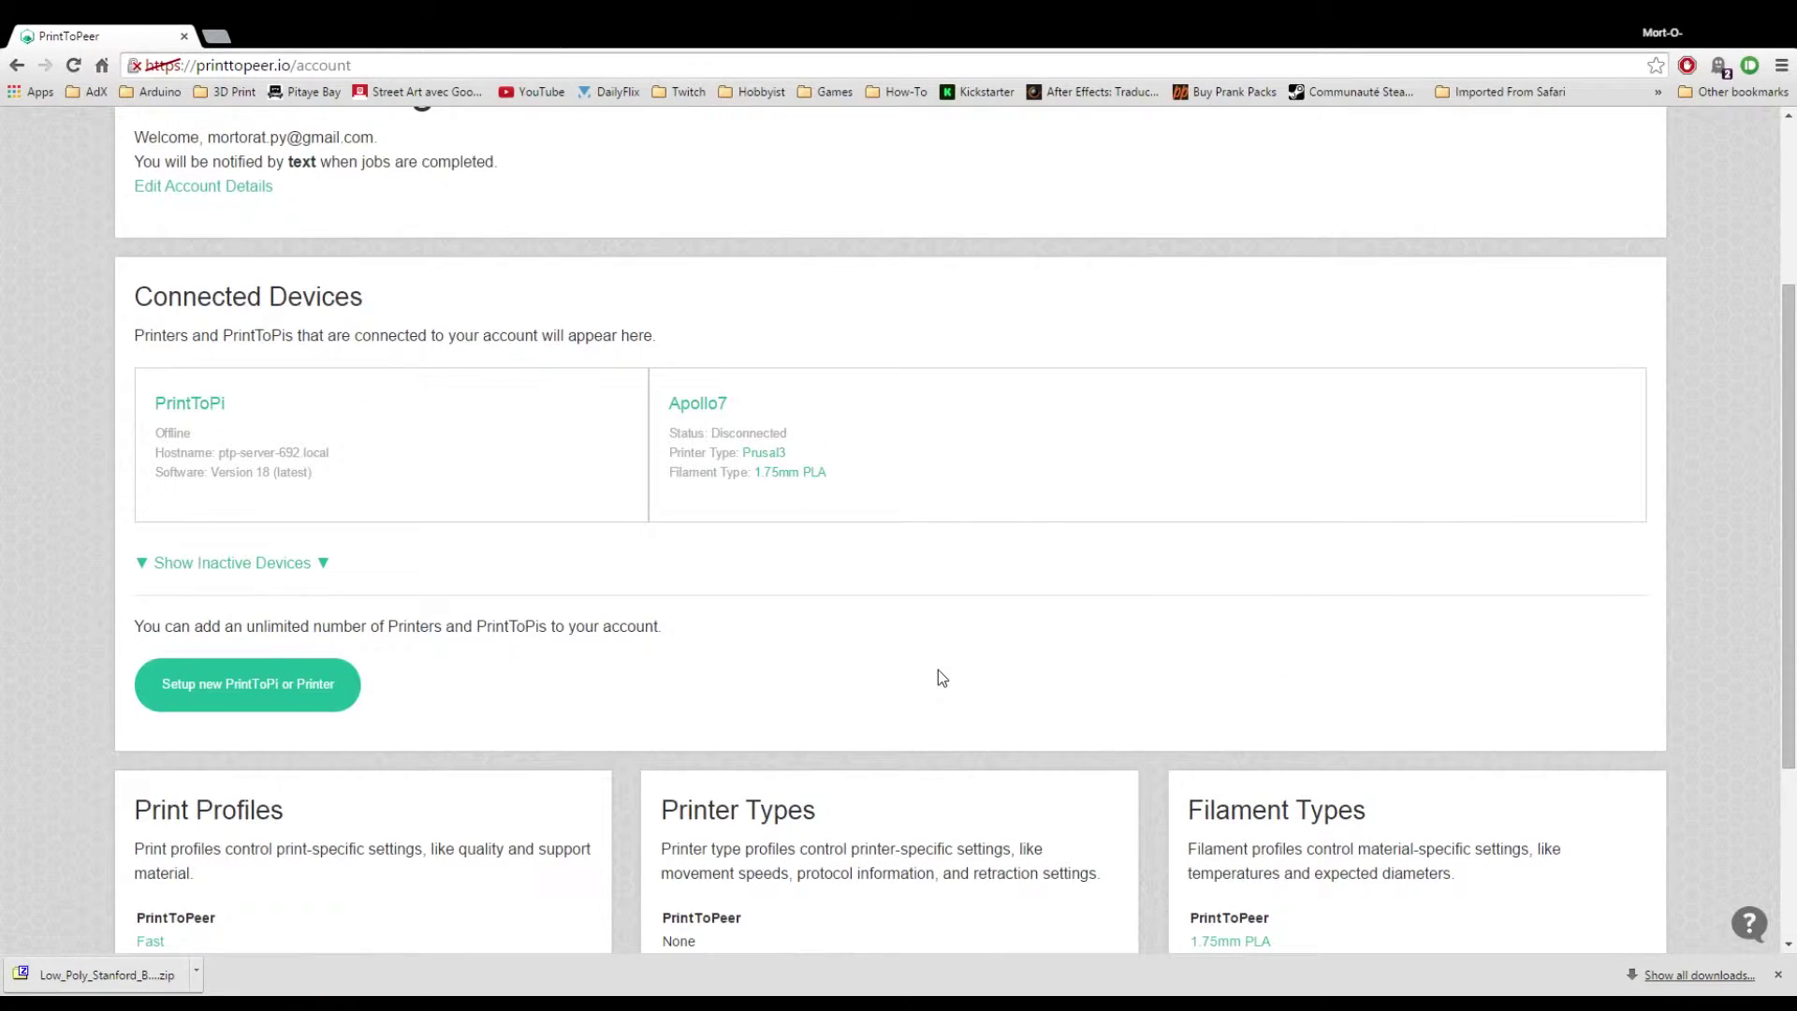
scroll(938, 670, up, 3)
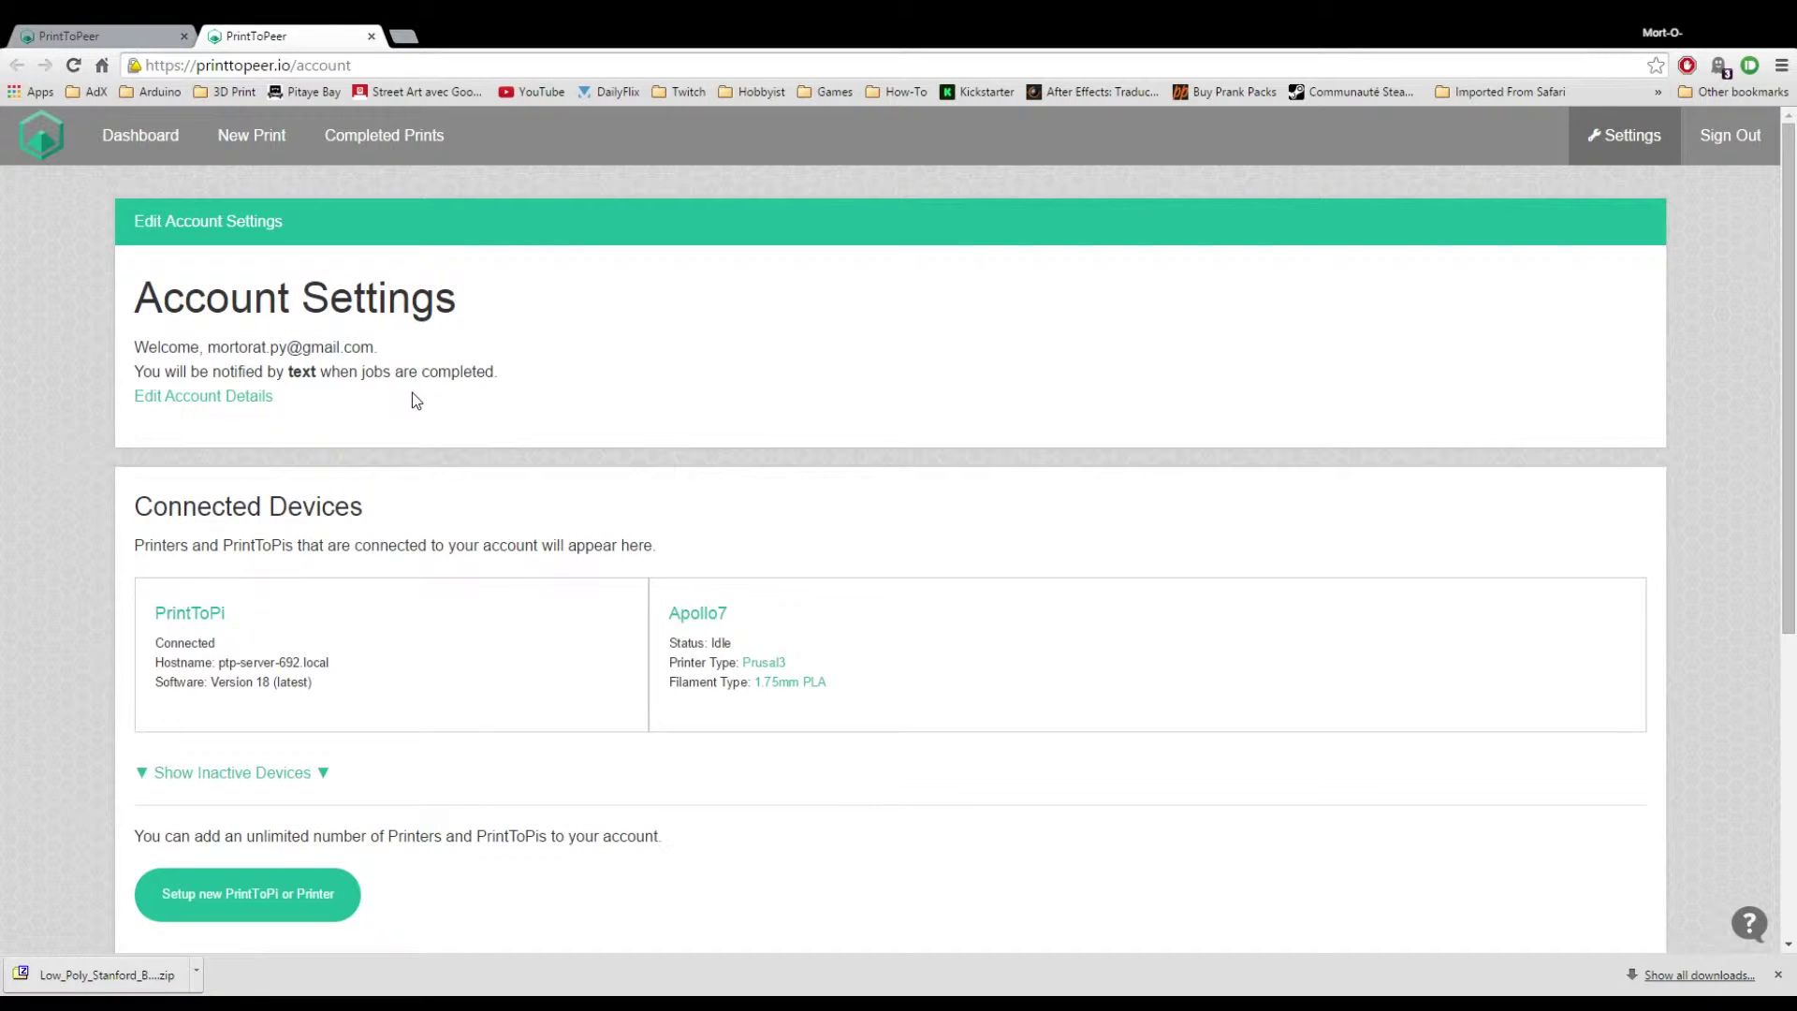
scroll(430, 449, down, 3)
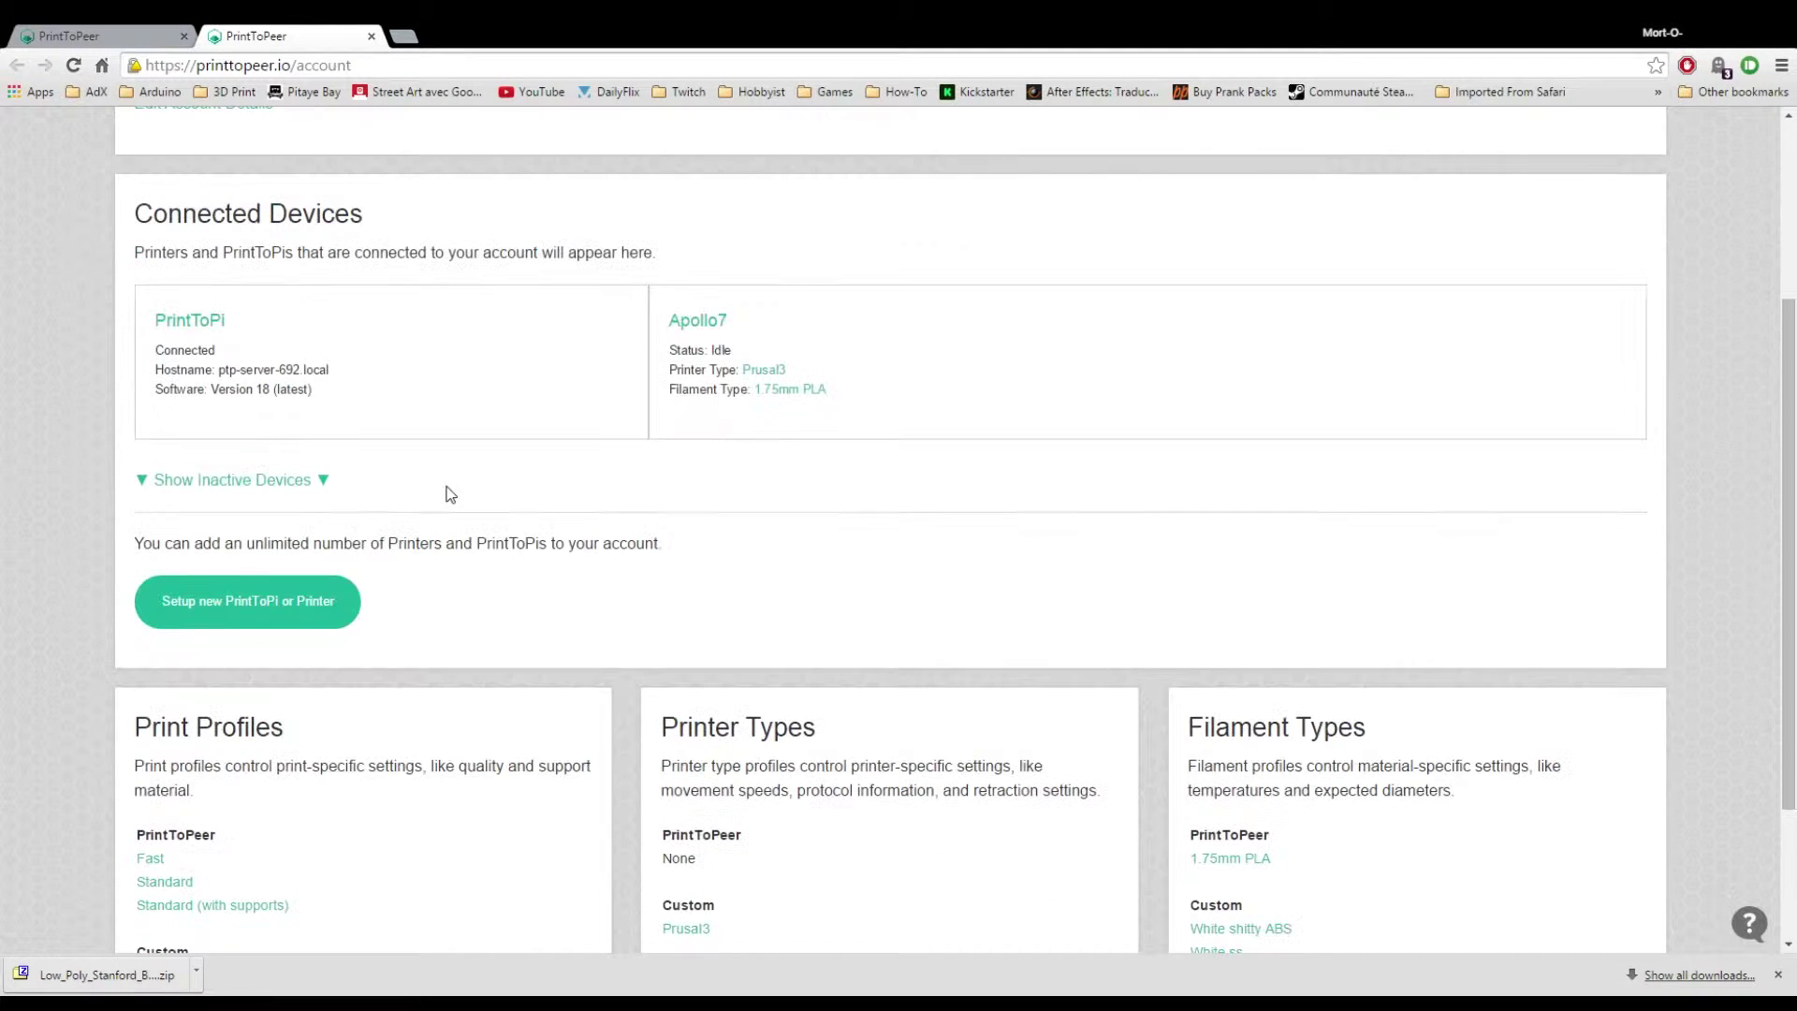
click(796, 392)
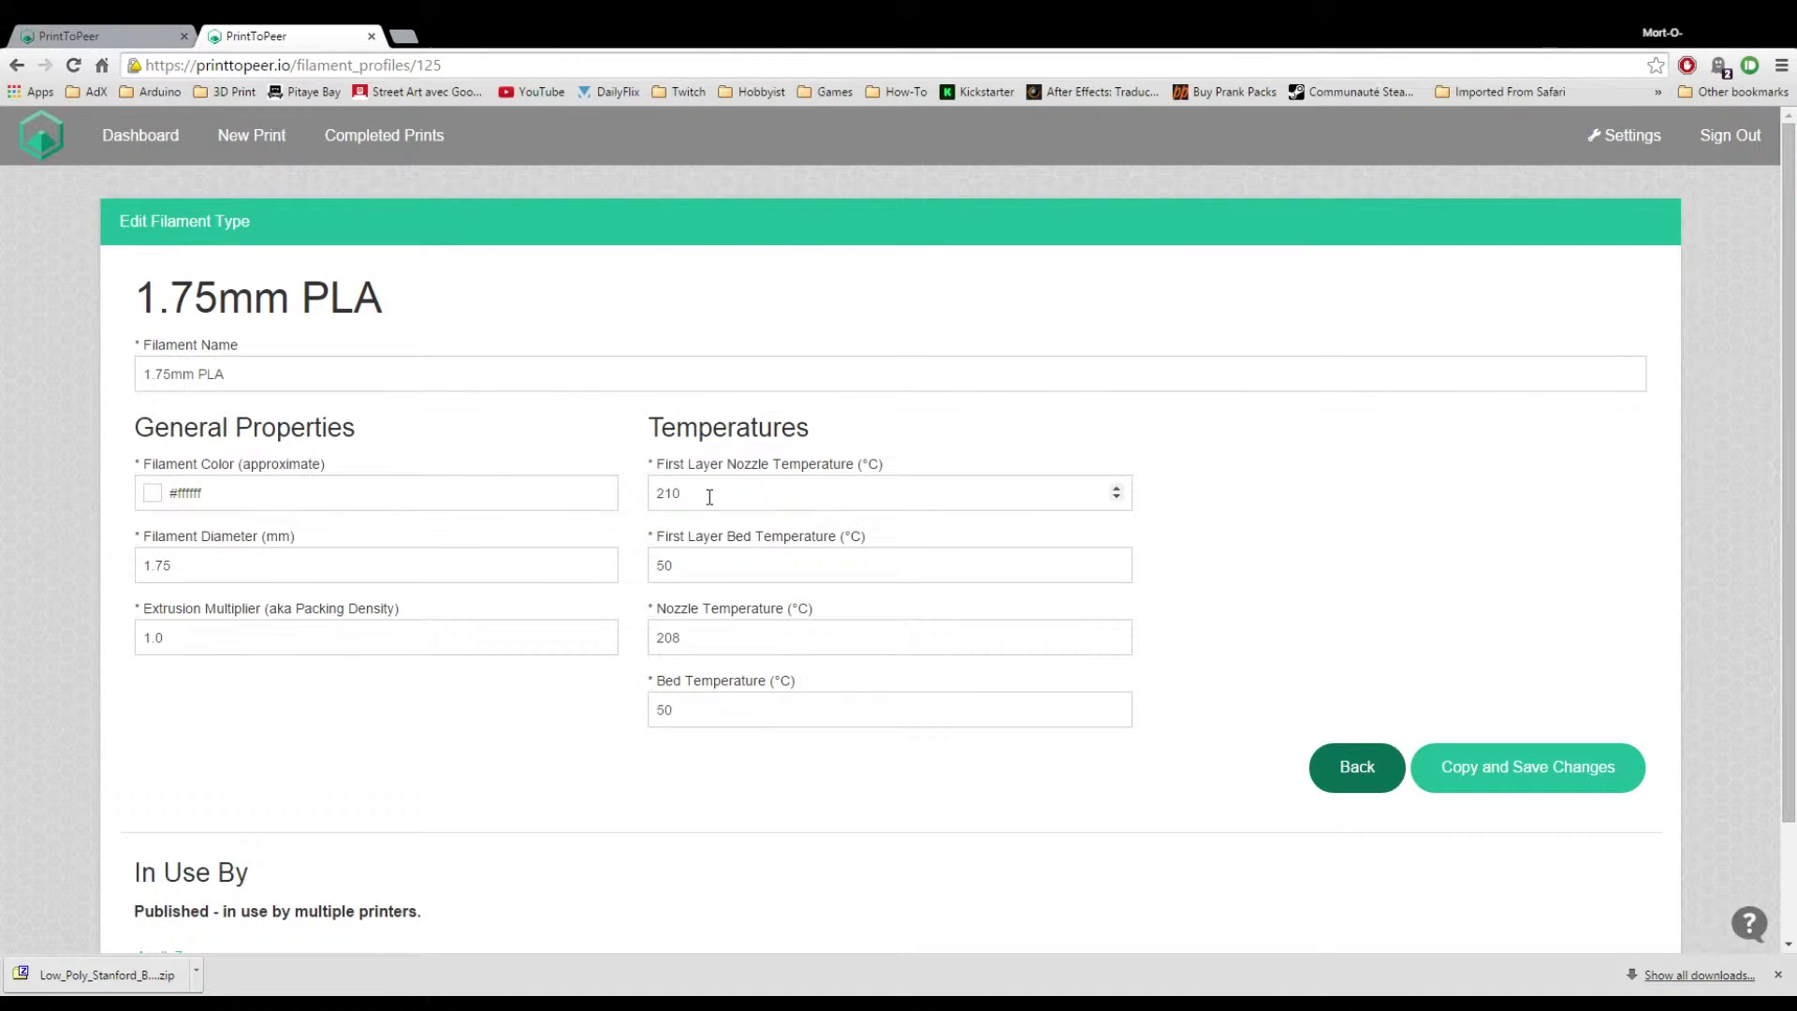
Set the first layer nozzle temperature to 200 °C and the first layer bed temperature to 60 °C.
drag(709, 497, 664, 496)
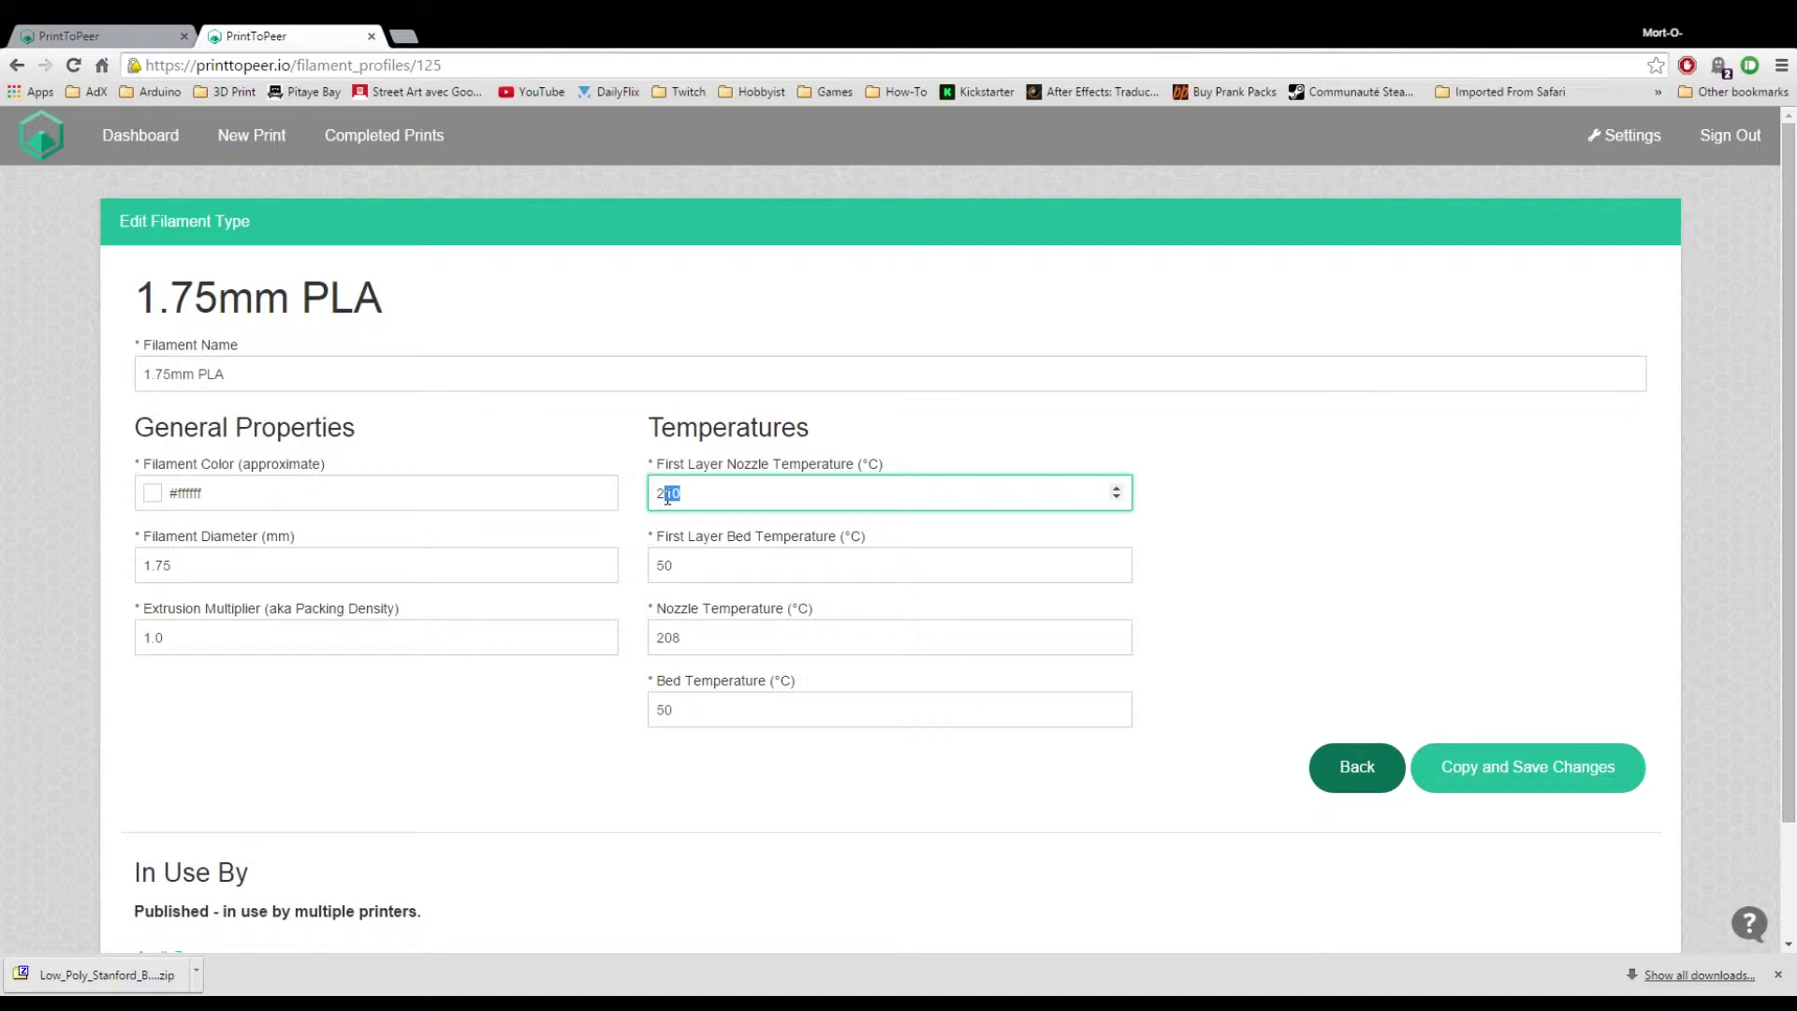
text(00)
click(714, 565)
double_click(715, 565)
text(60)
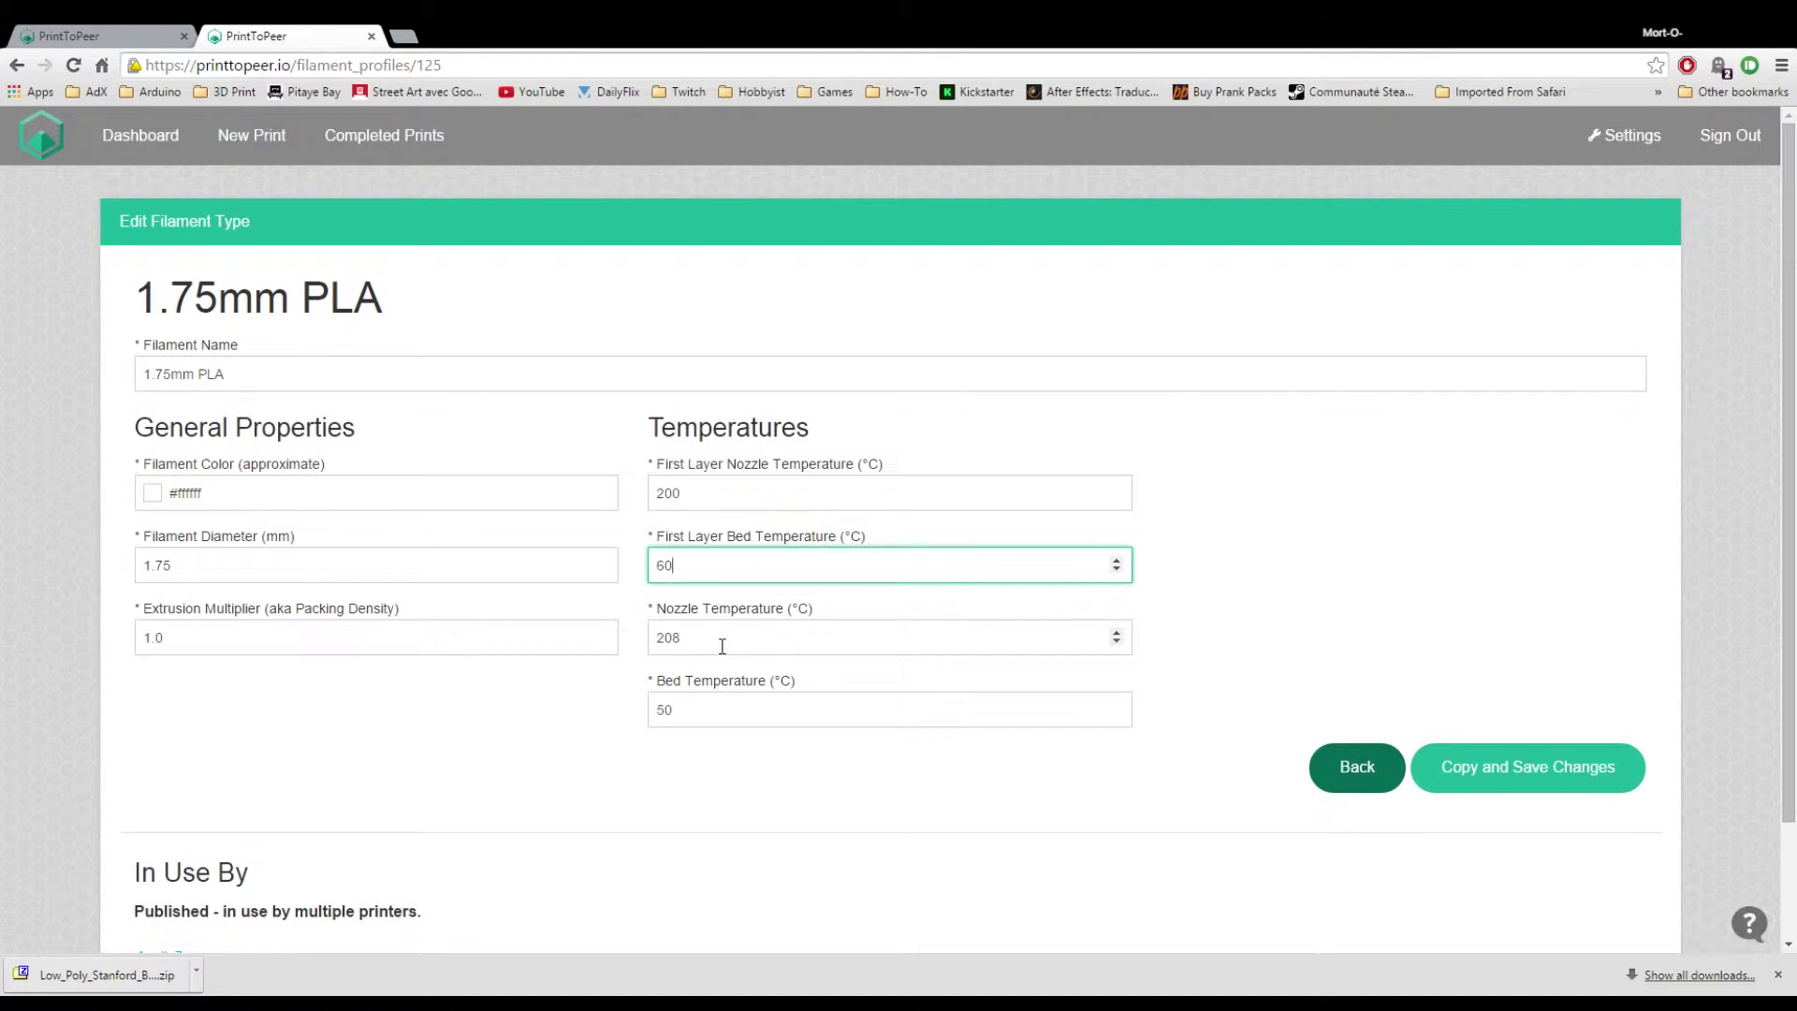
Set the first layer nozzle temperature to 205 °C.
click(711, 637)
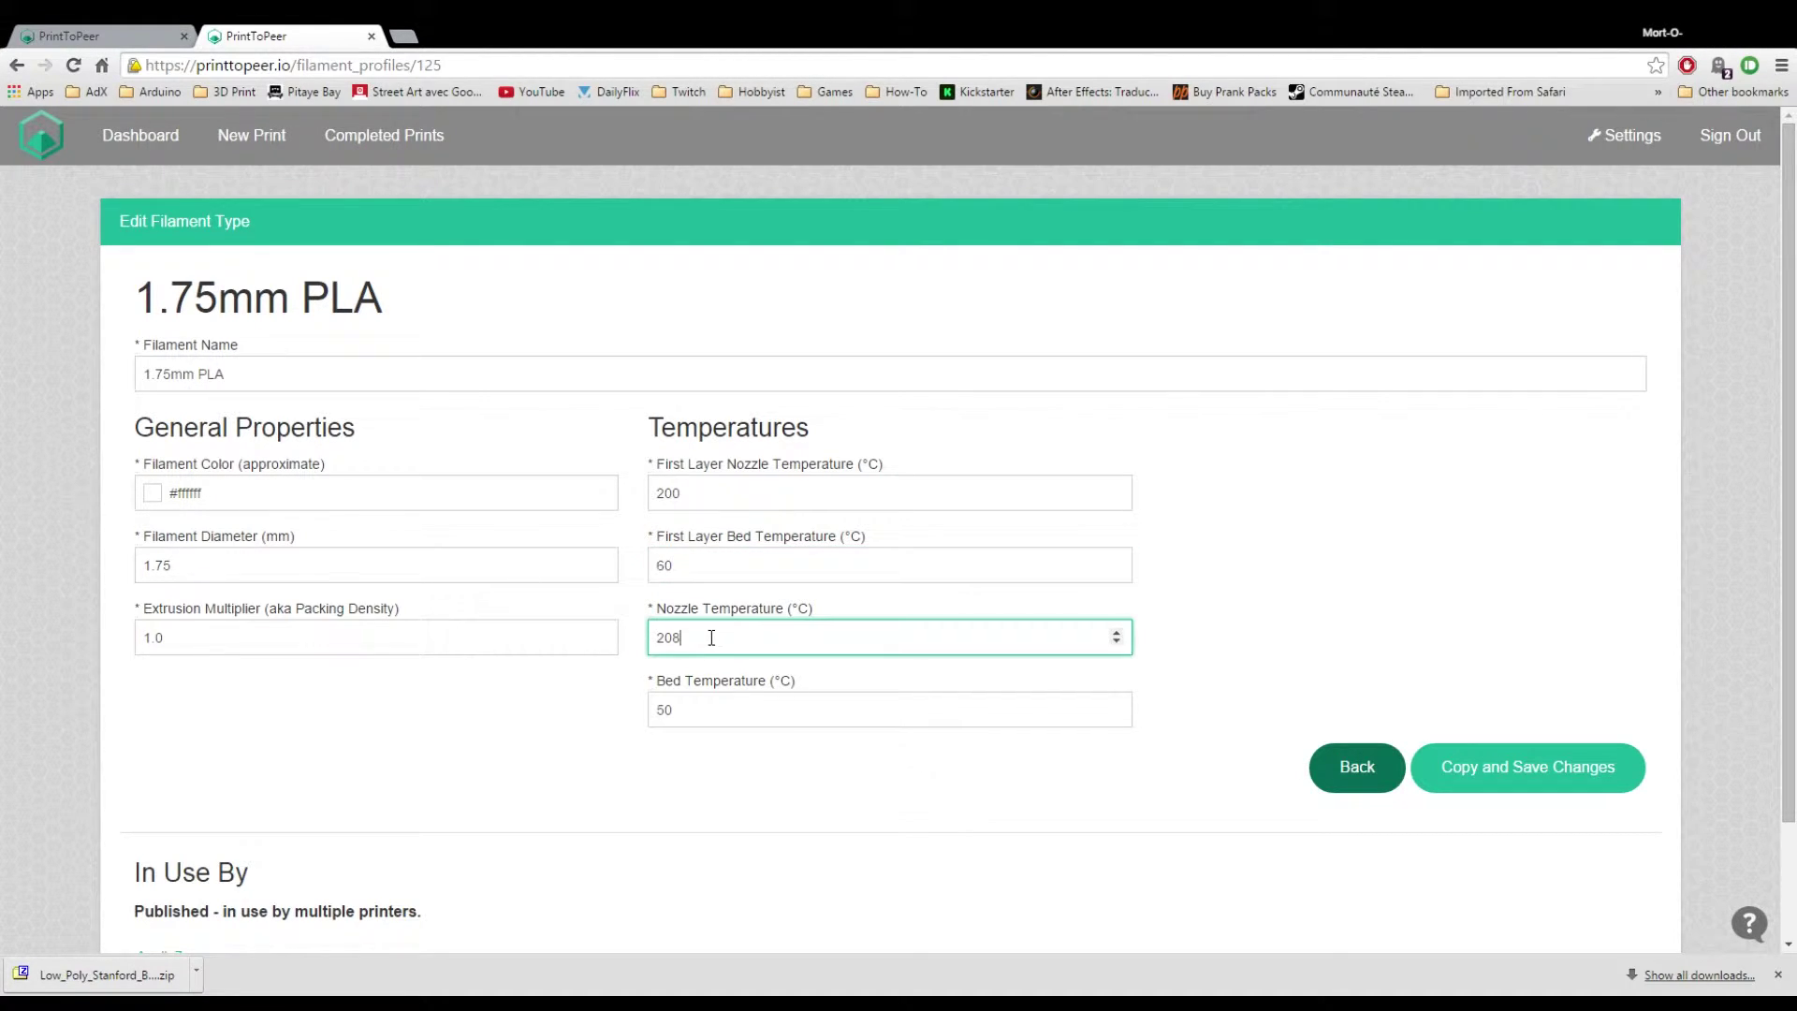
click(683, 495)
key(BackSpace)
key(BackSpace)
text(10)
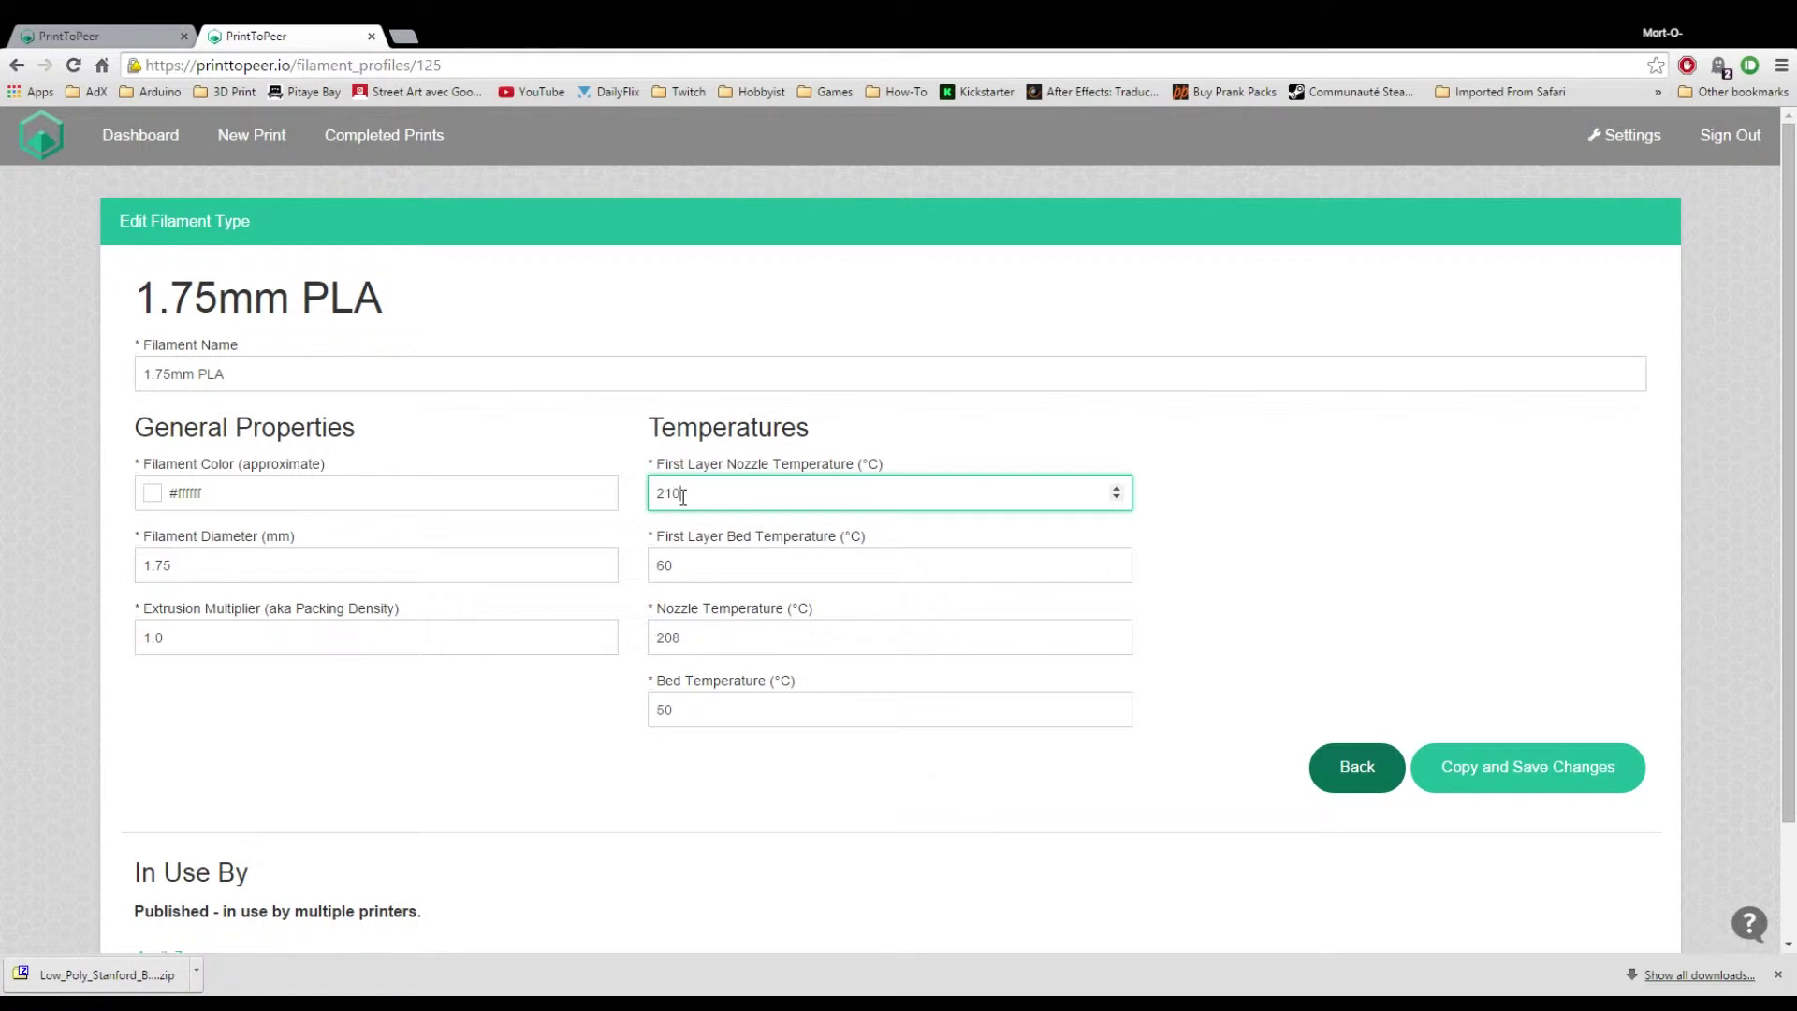
key(BackSpace)
key(BackSpace)
text(5)
key(BackSpace)
text(05)
Set the nozzle temperature to 200 °C and the bed temperature to 60 °C, and save the filament type as a copy.
click(703, 637)
key(BackSpace)
text(0)
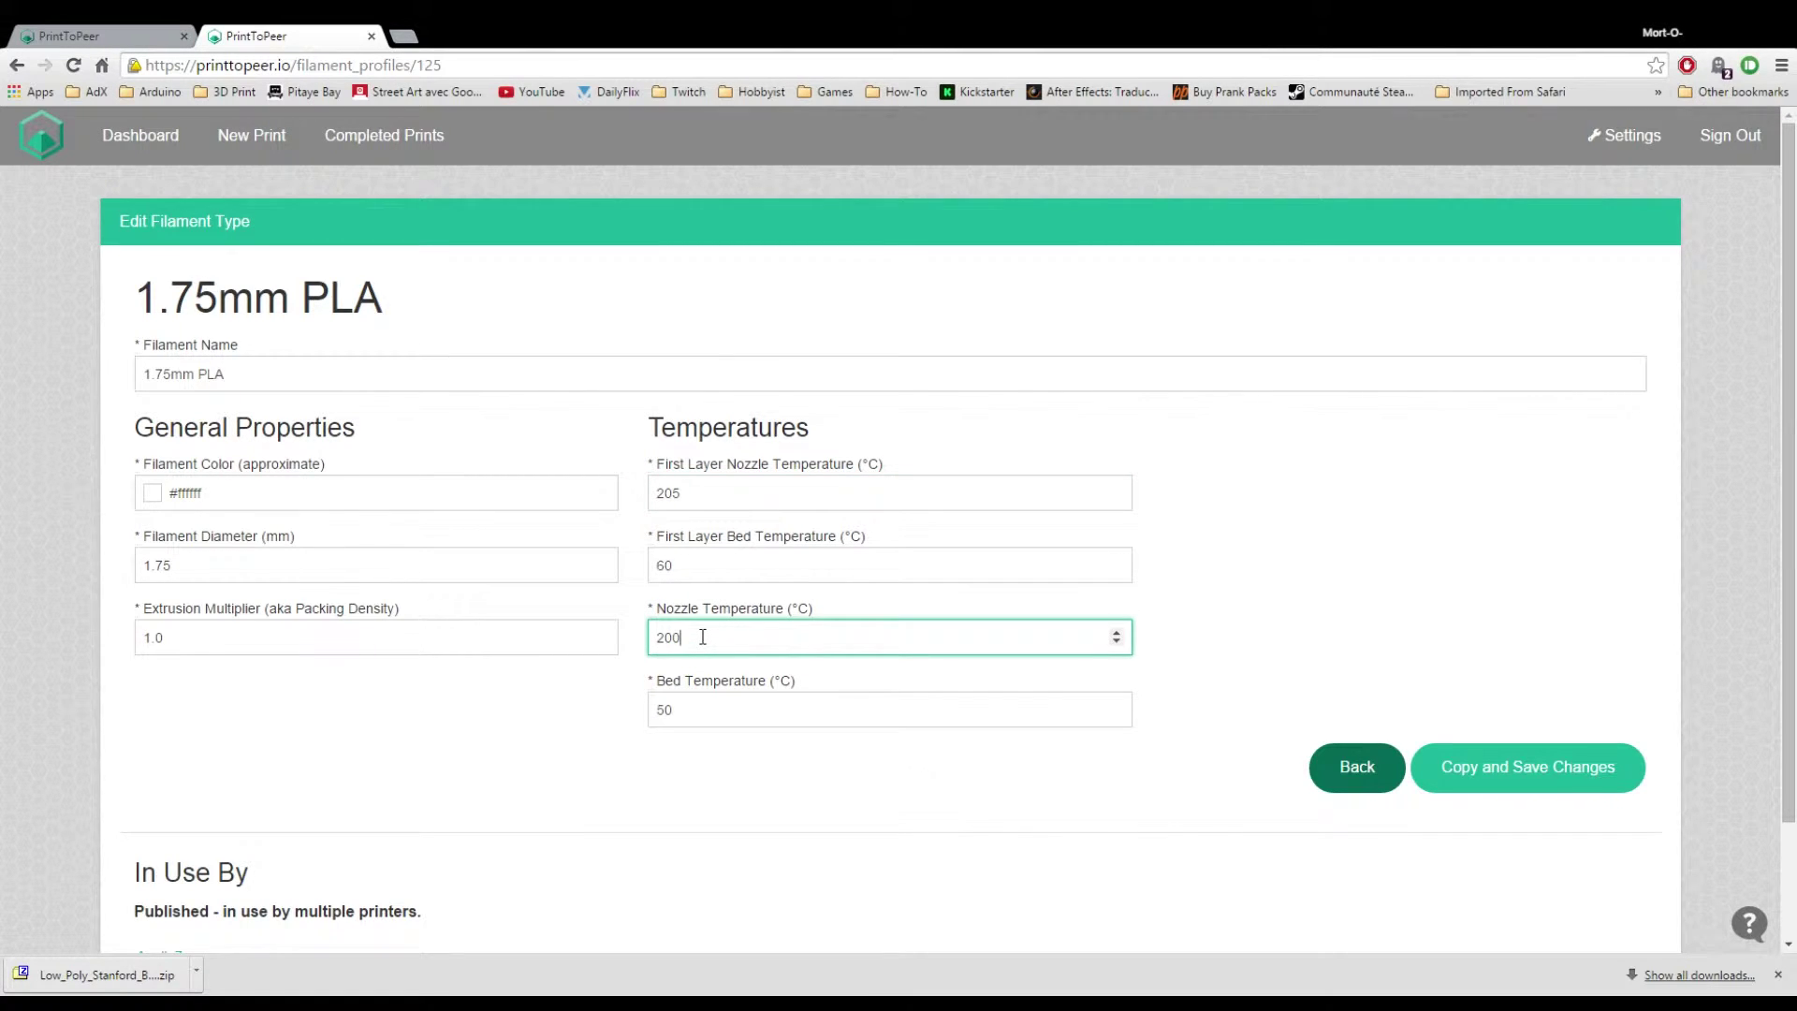
click(705, 711)
key(BackSpace)
key(BackSpace)
text(60)
scroll(583, 723, down, 3)
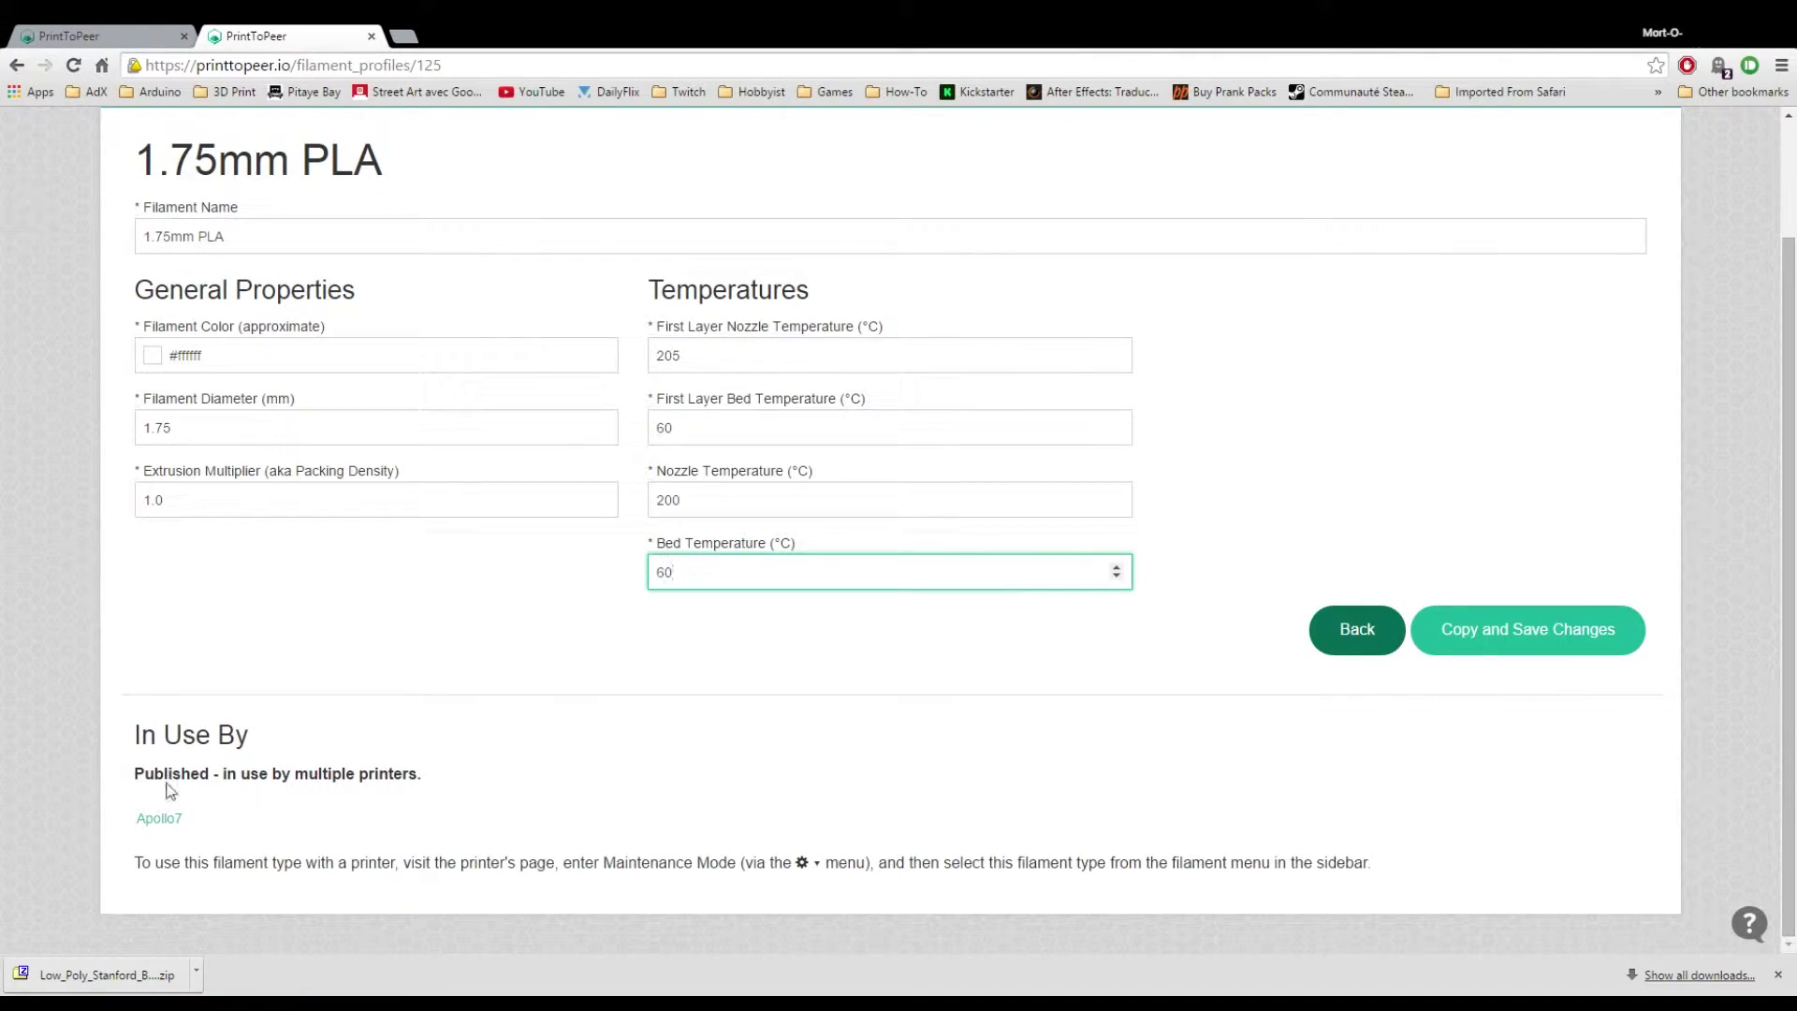
click(1508, 629)
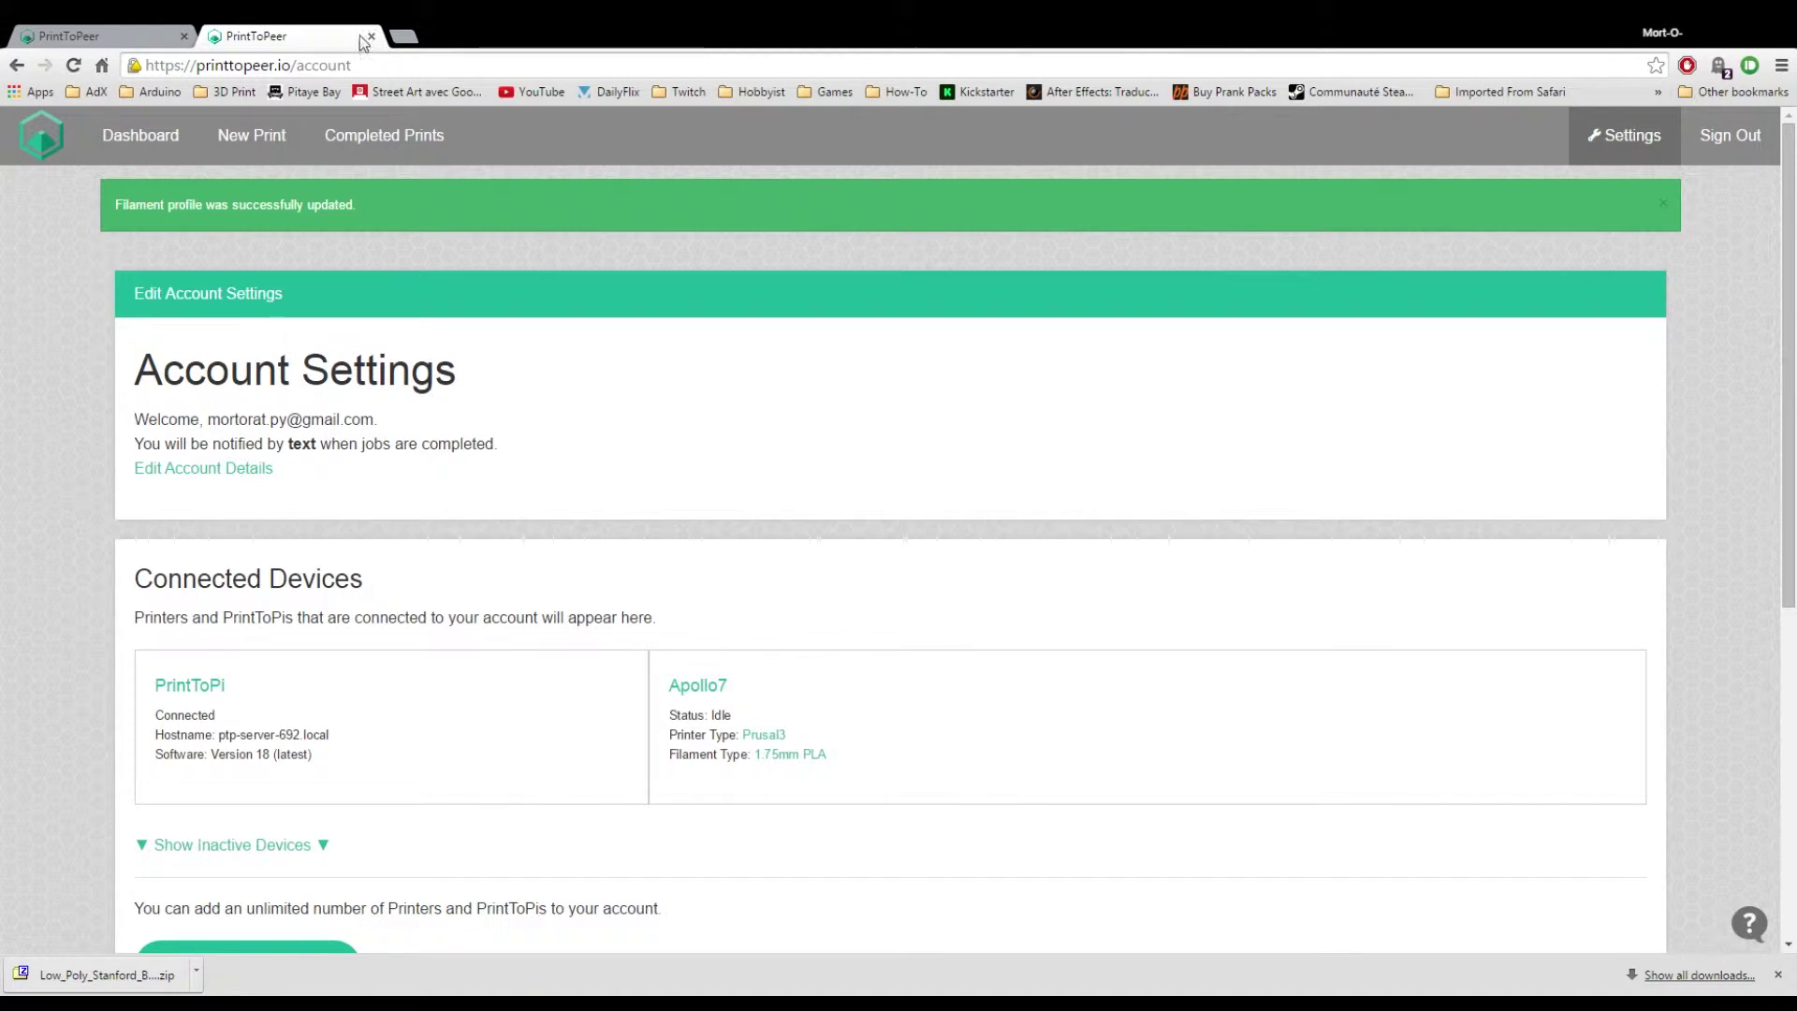
Close the older PrintToPeer page and start a new print with Bunny-LowPoly.stl as the STL file.
click(184, 40)
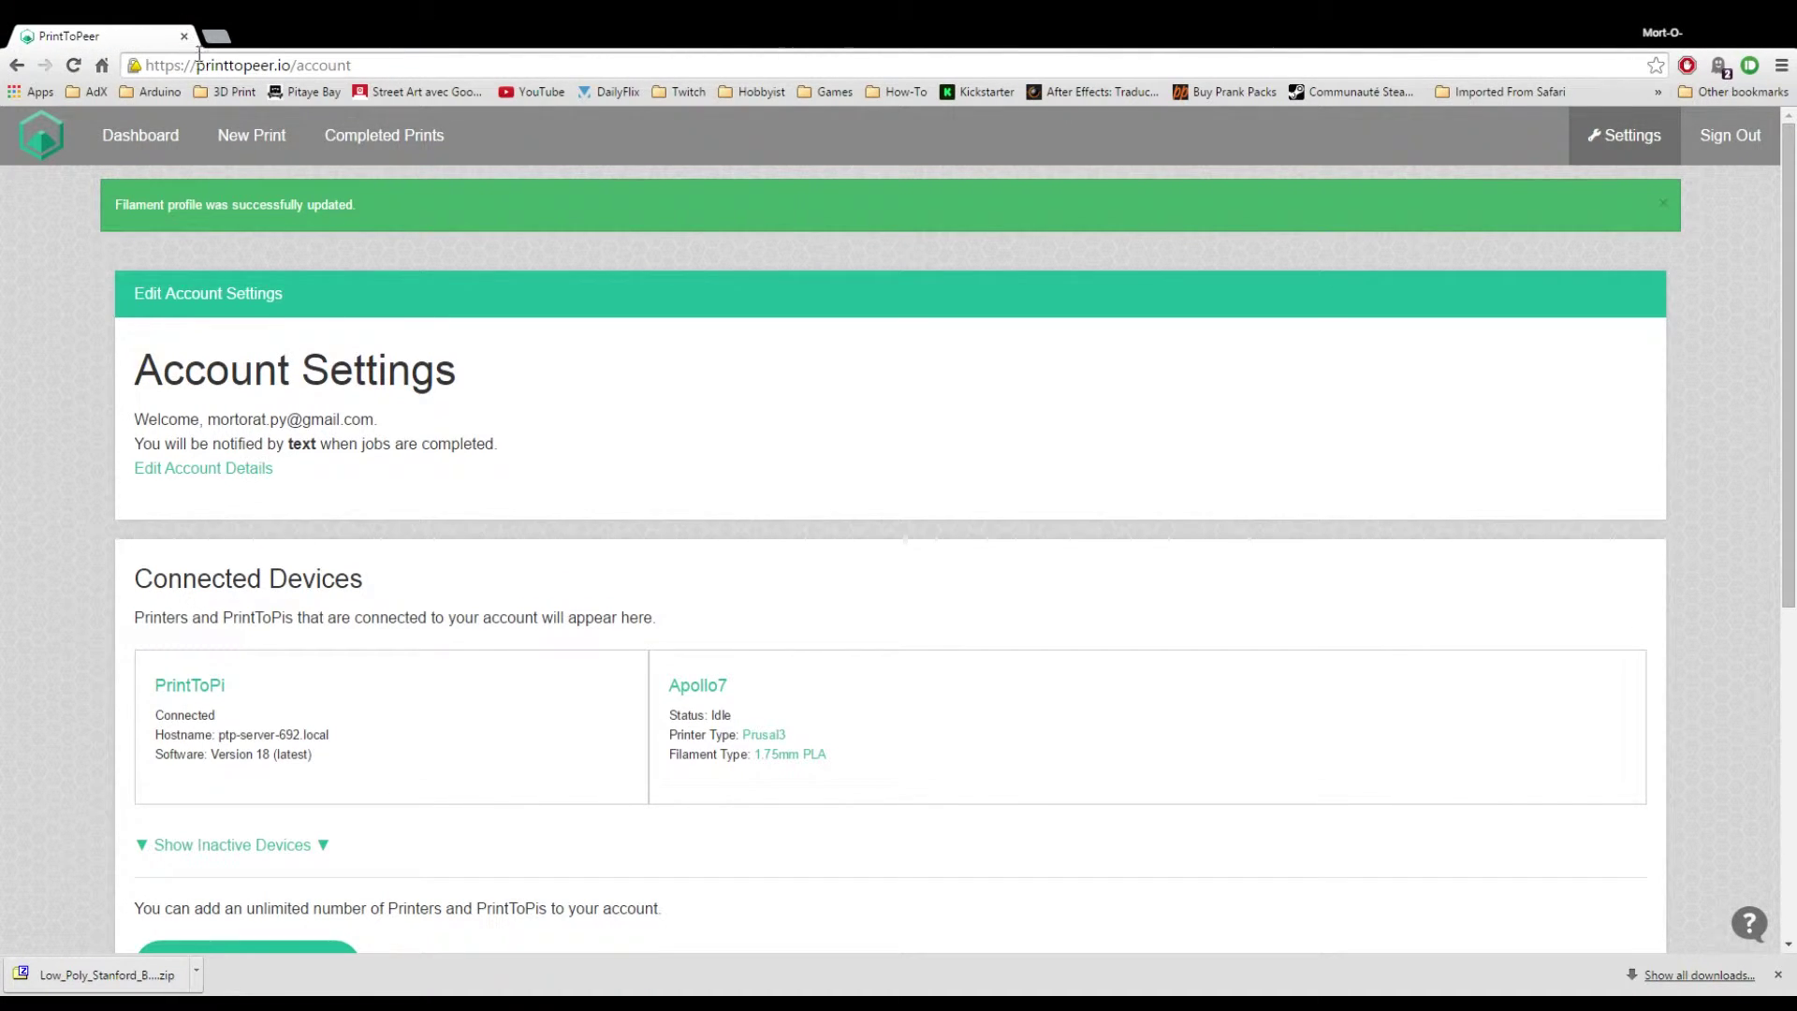
click(247, 148)
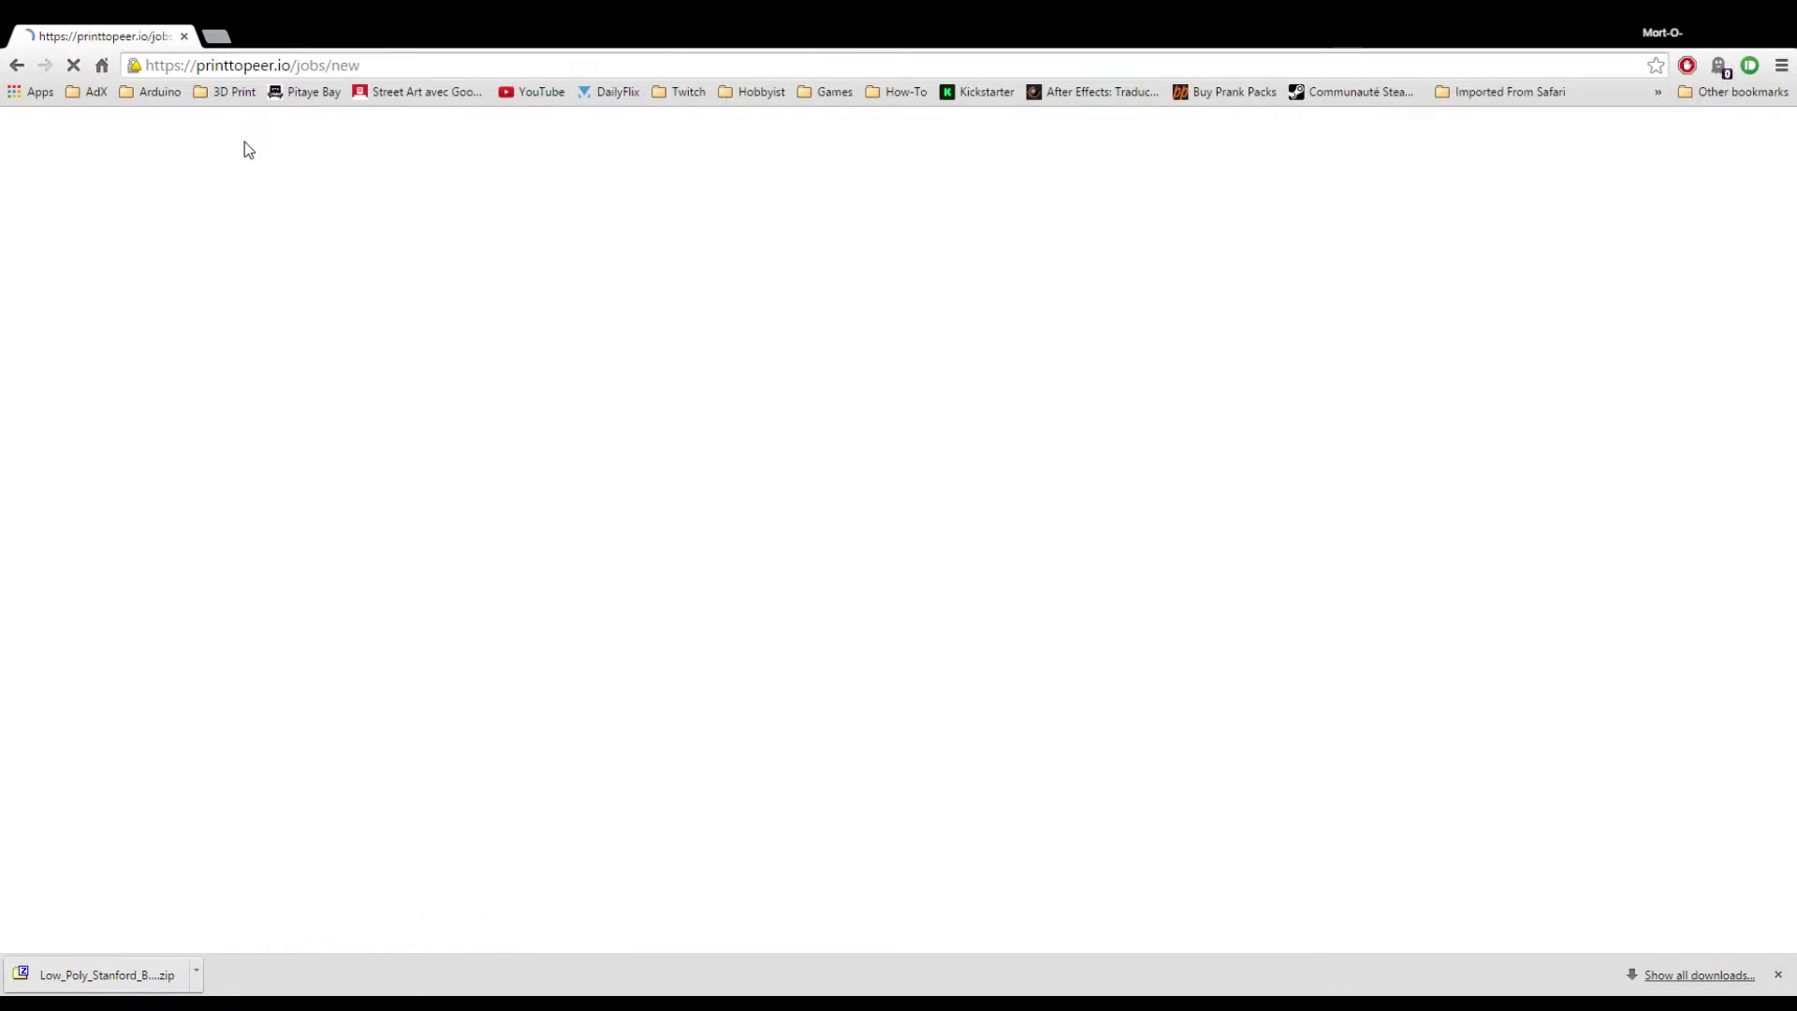
click(155, 333)
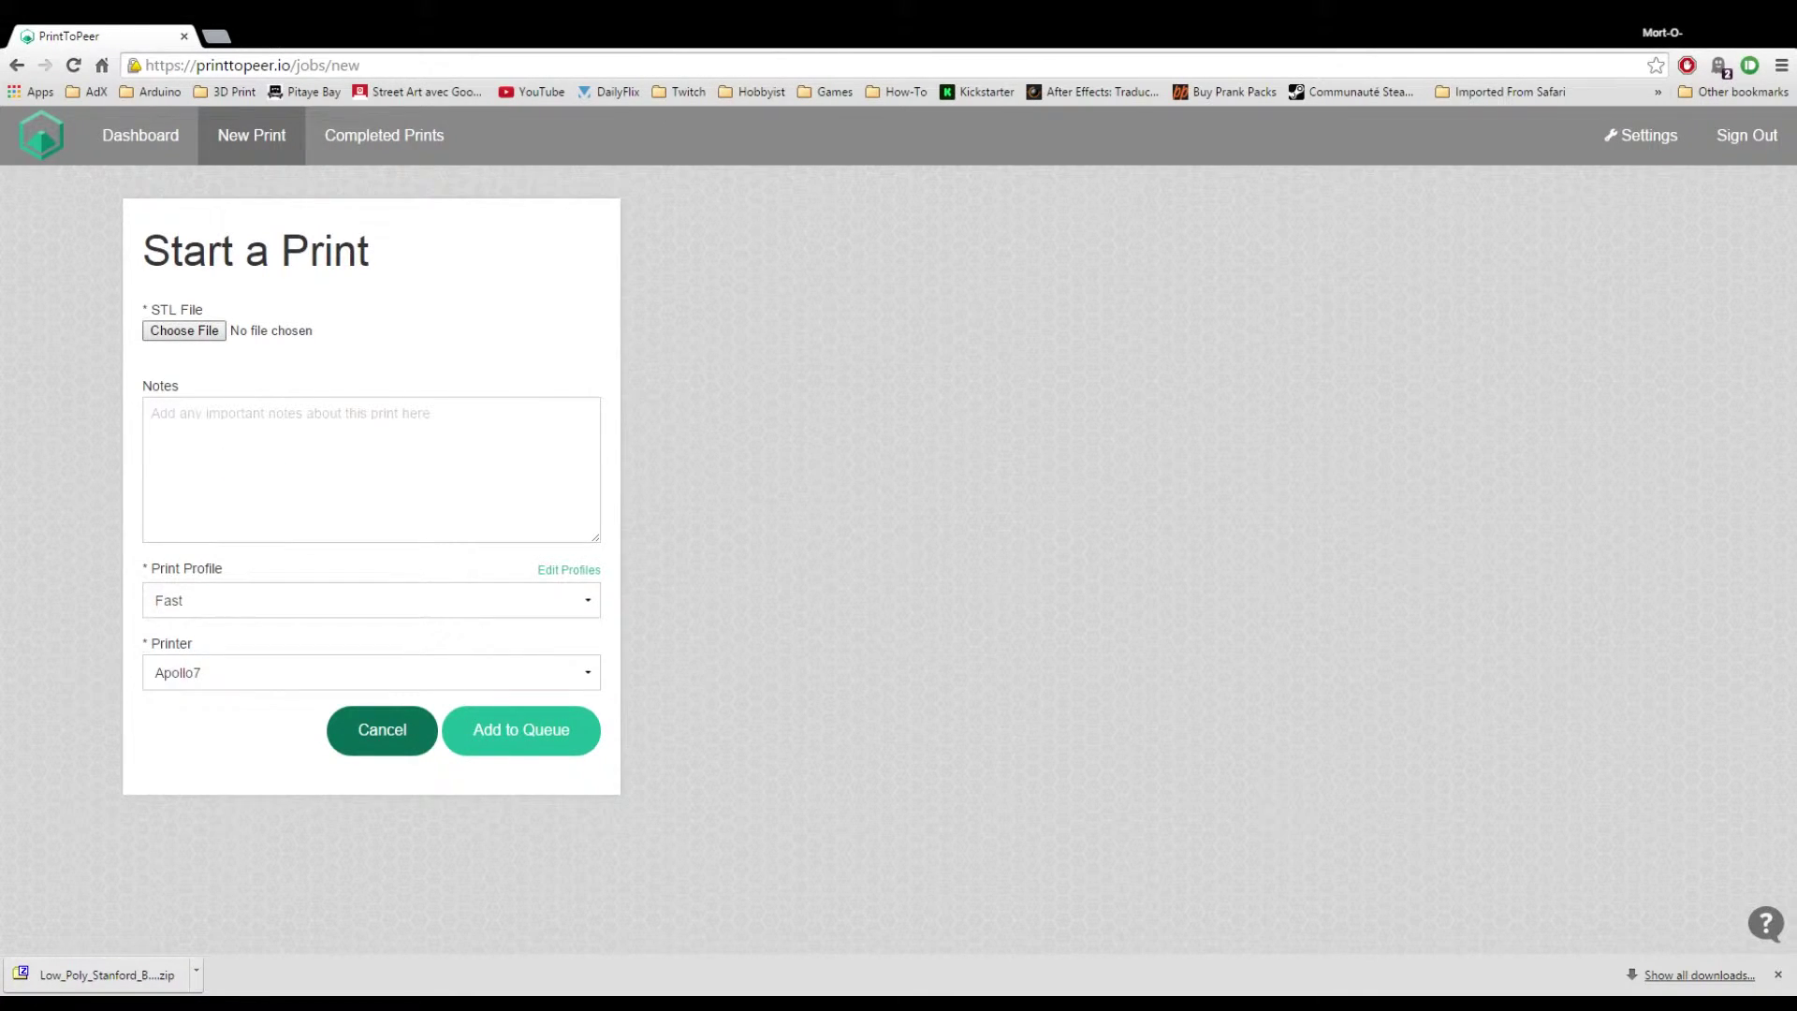
click(1362, 959)
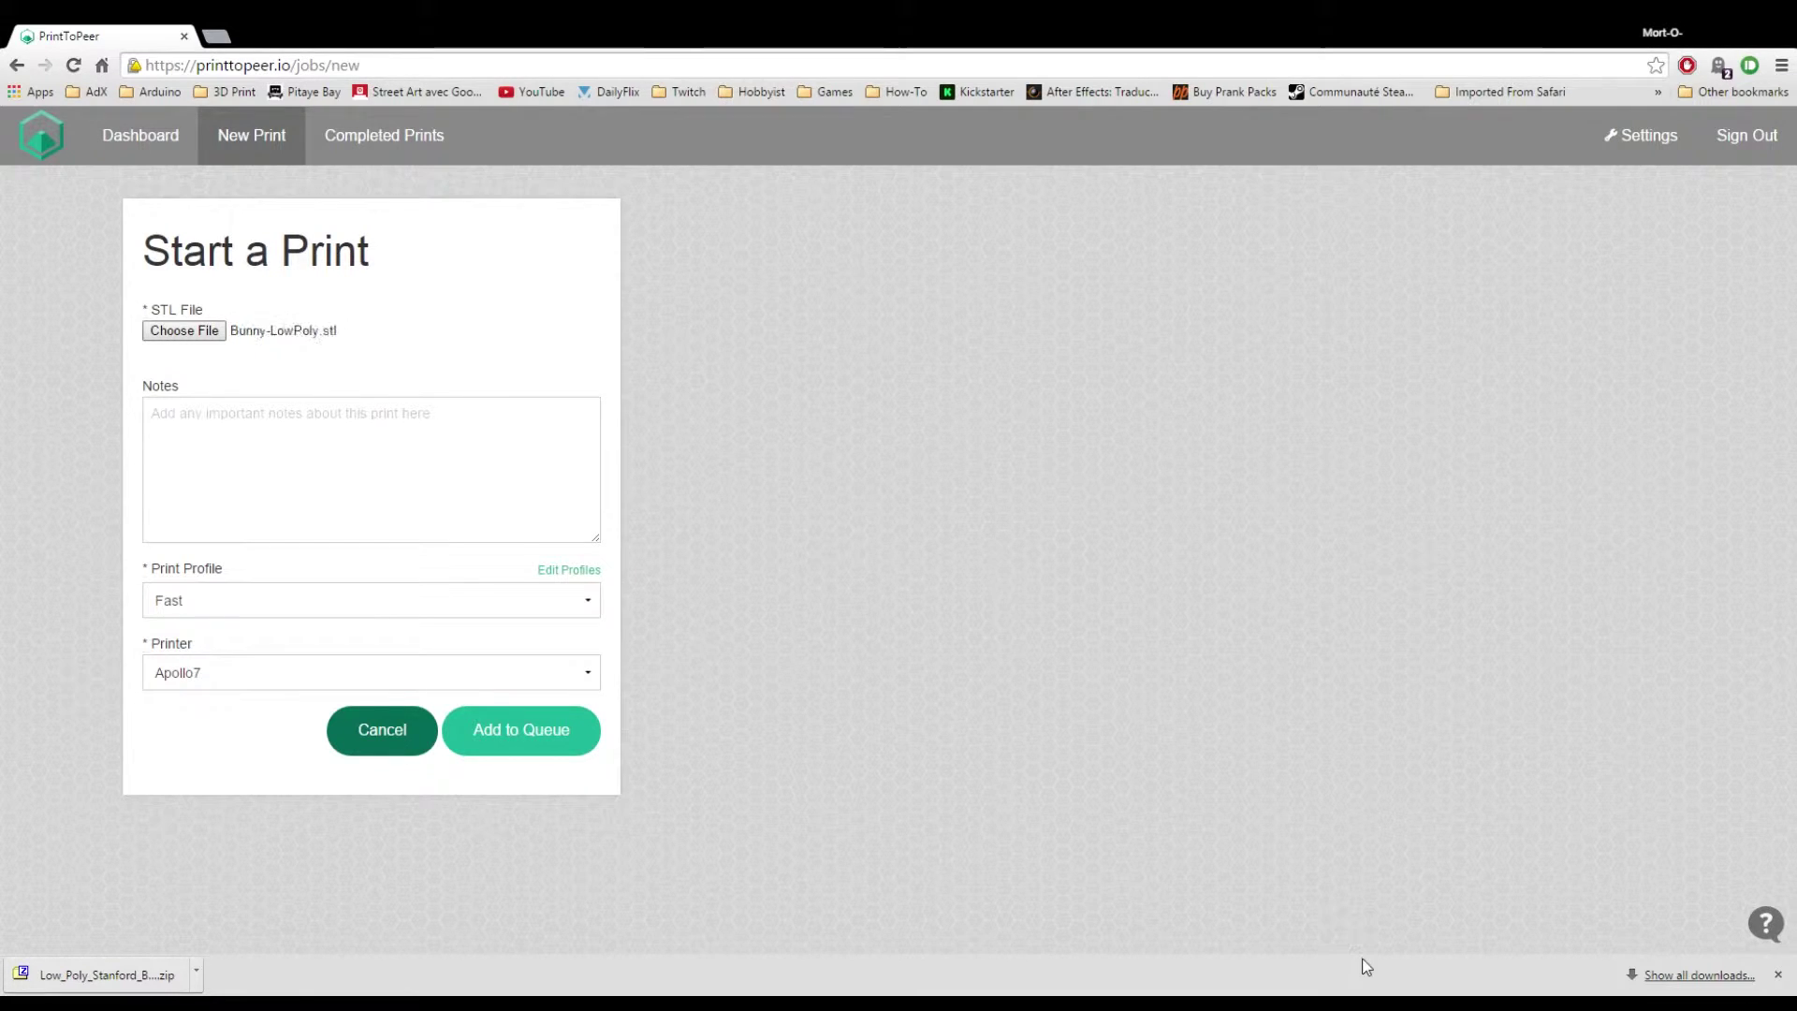
Fill in the print notes with three lines: "Bunny", "Prusia I3 retraction 1.5mm 25mm/s" and "PLA bed 60 , nozzle 200".
click(312, 449)
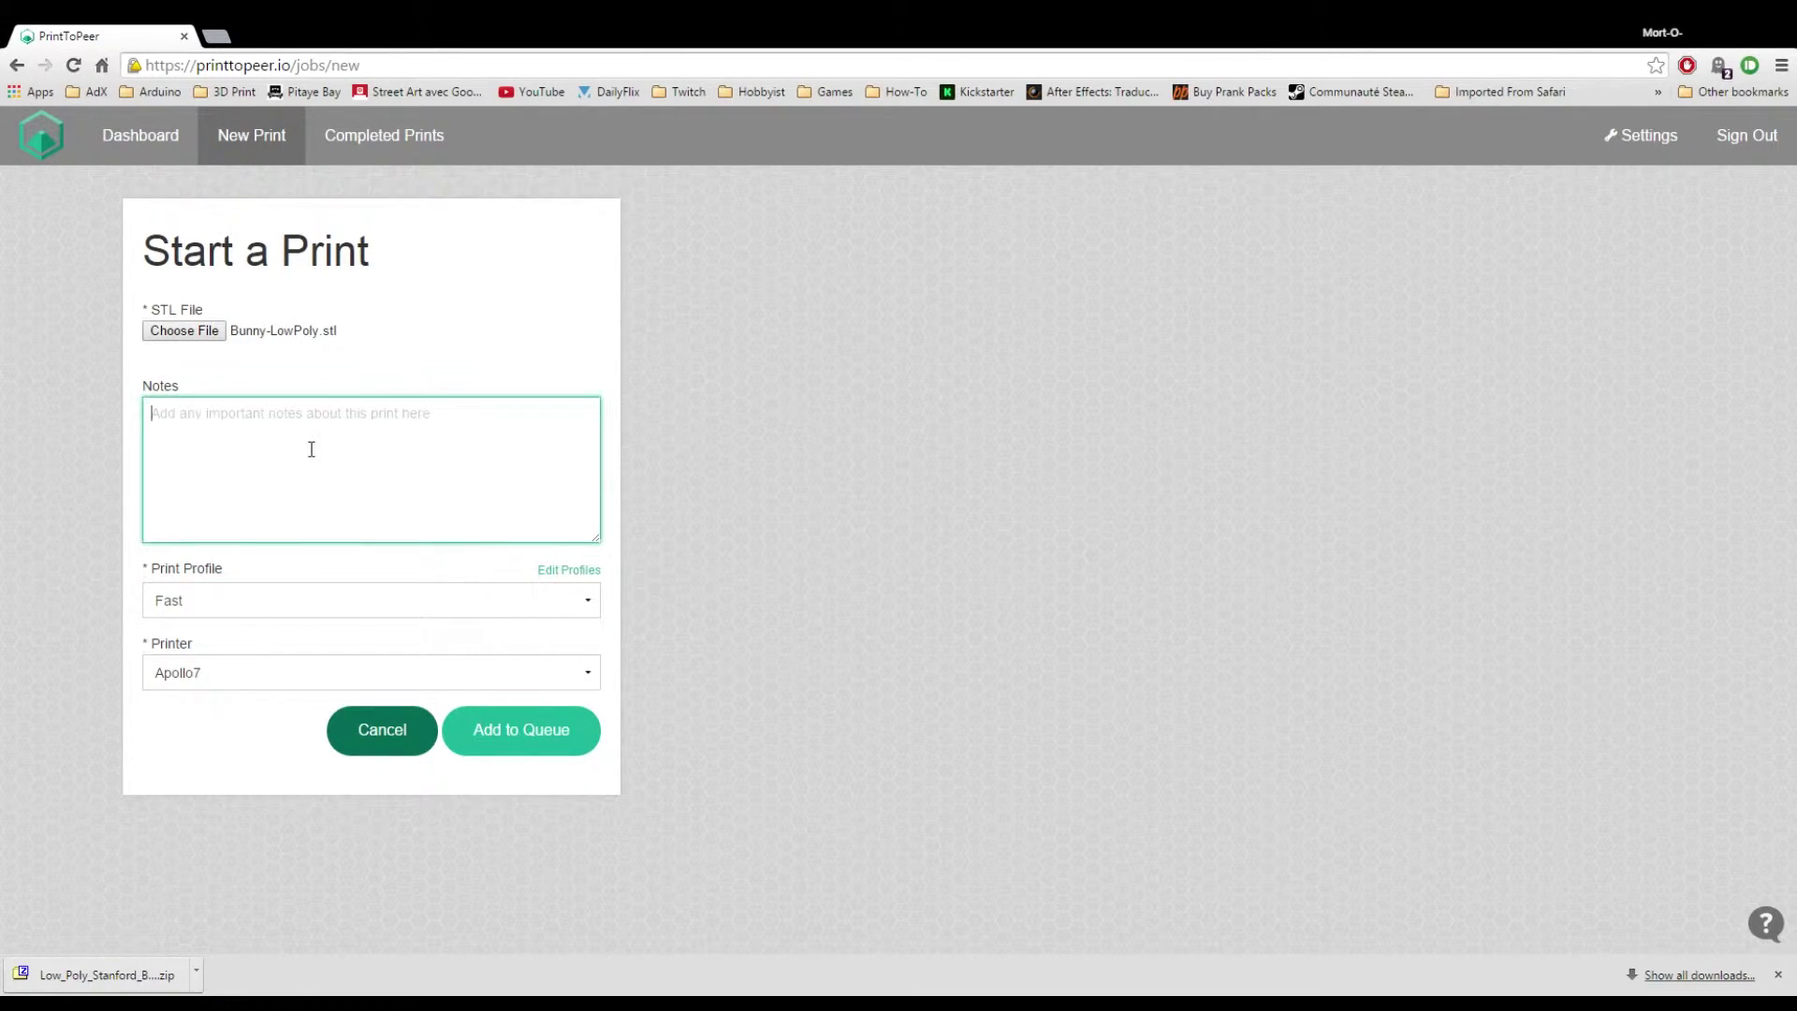
text(Bunny)
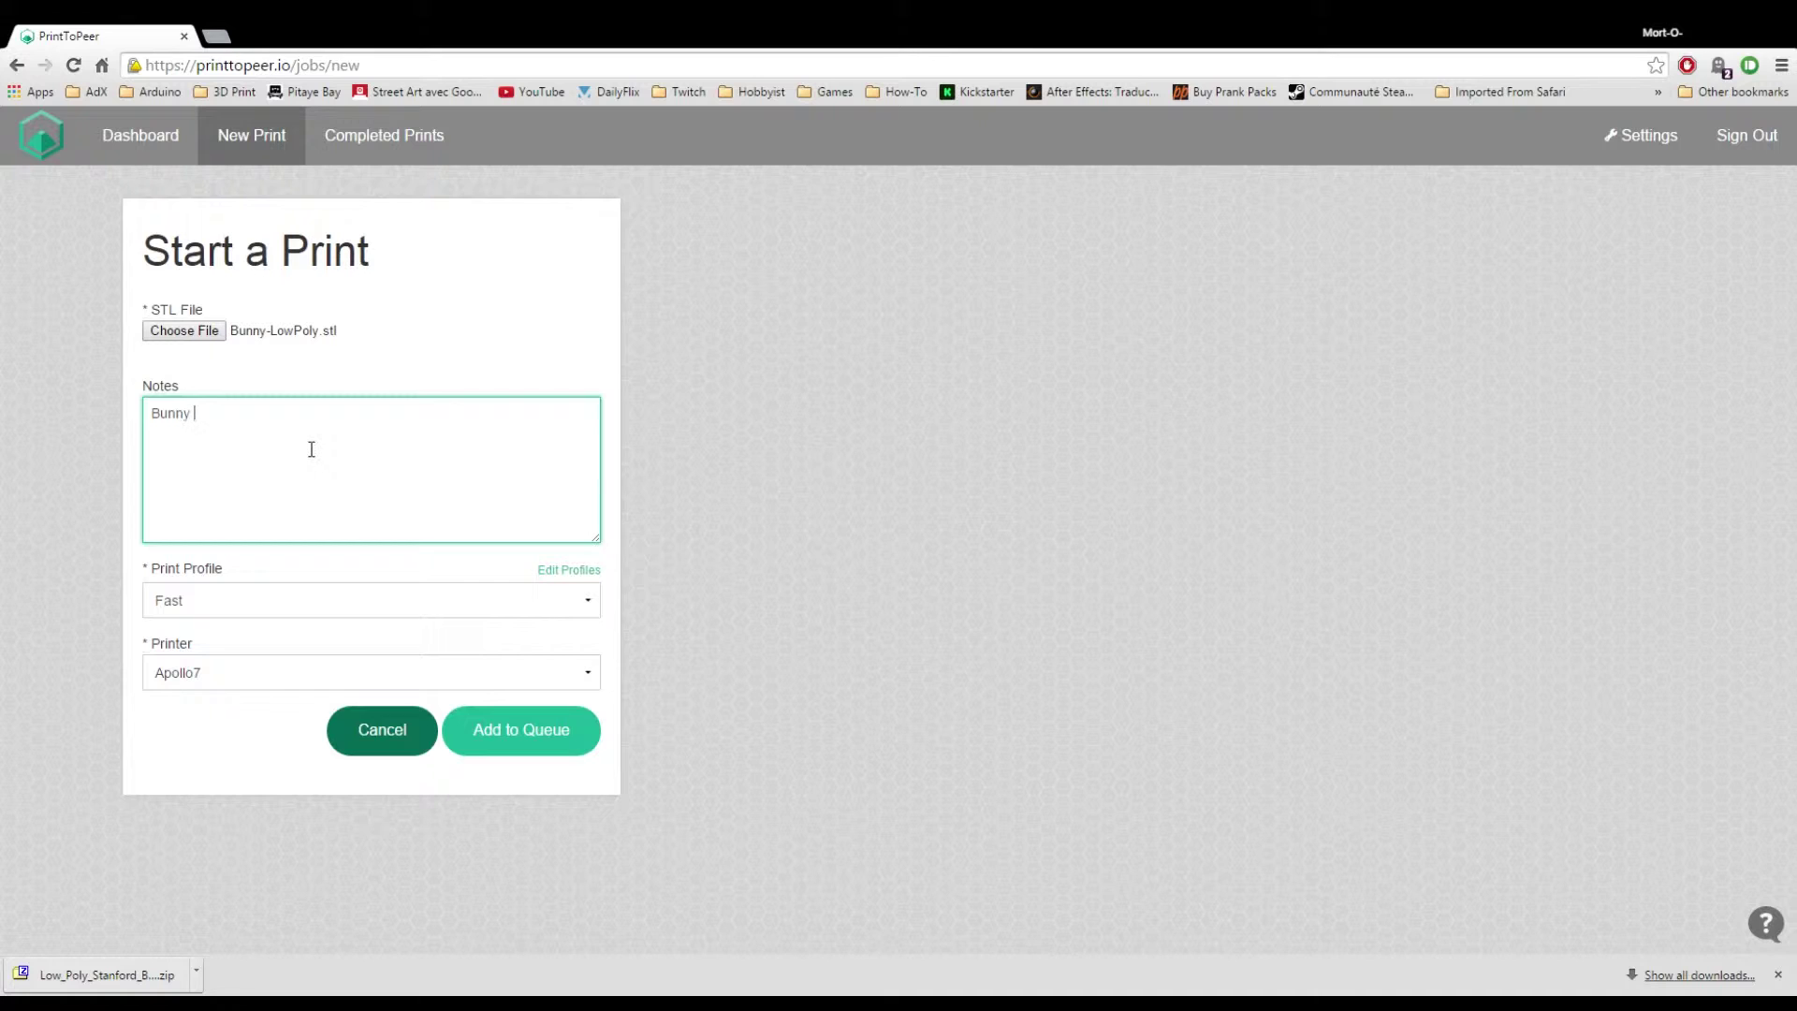
key(Return)
text(Prusia I3 retraction 1.5mm 25 mm/s)
key(Return)
text(PLA )
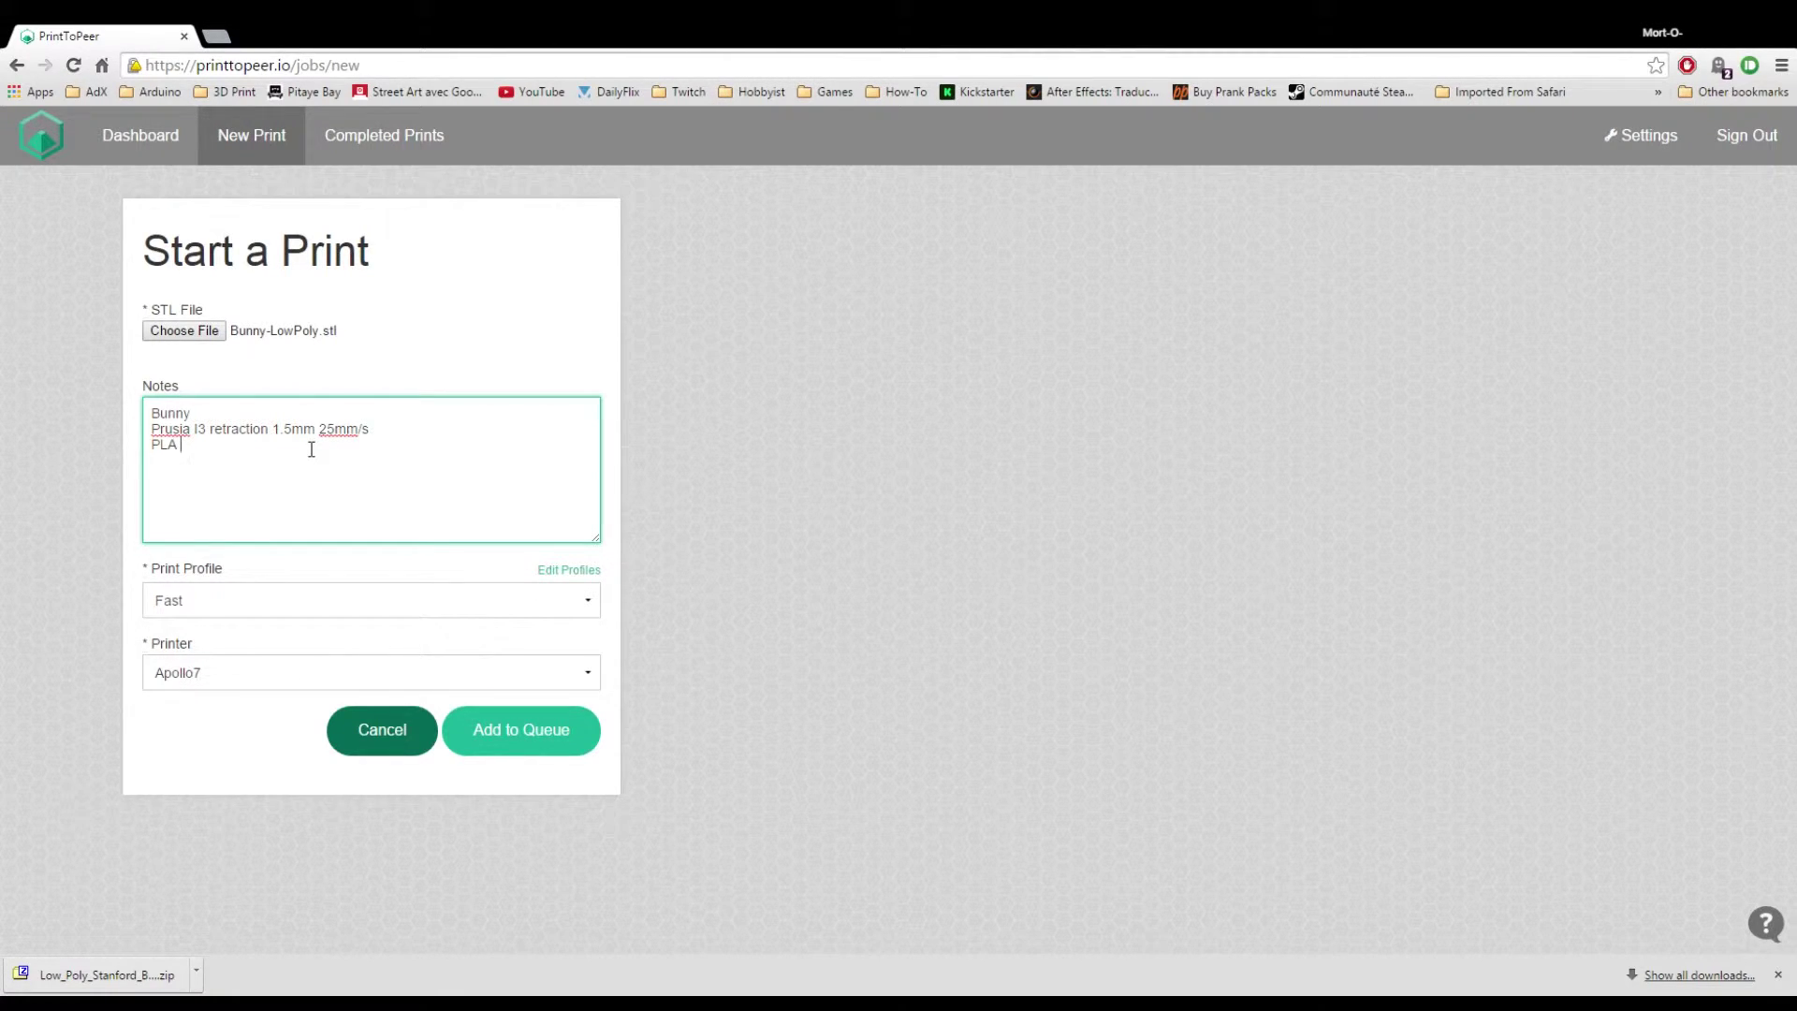
text(bed 60 , nozzle 200)
Set the print profile to Standard and add the bunny print to the Apollo7 queue.
click(361, 604)
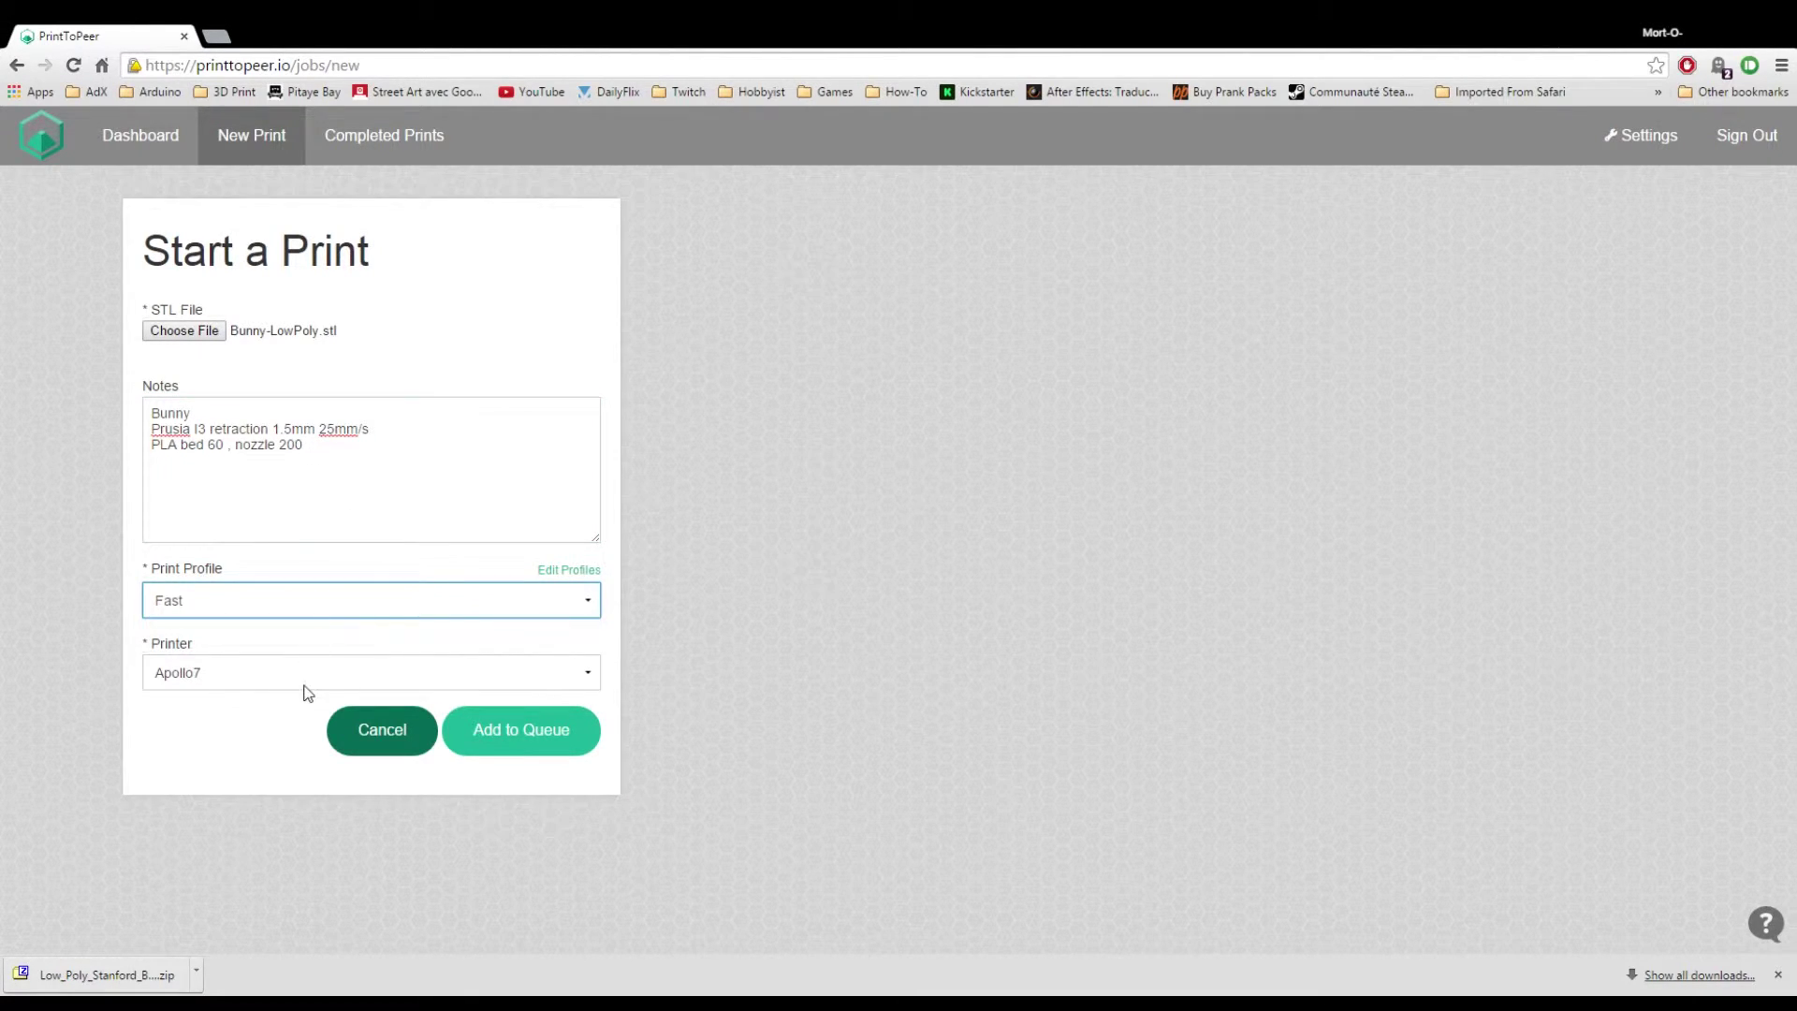
key(Down)
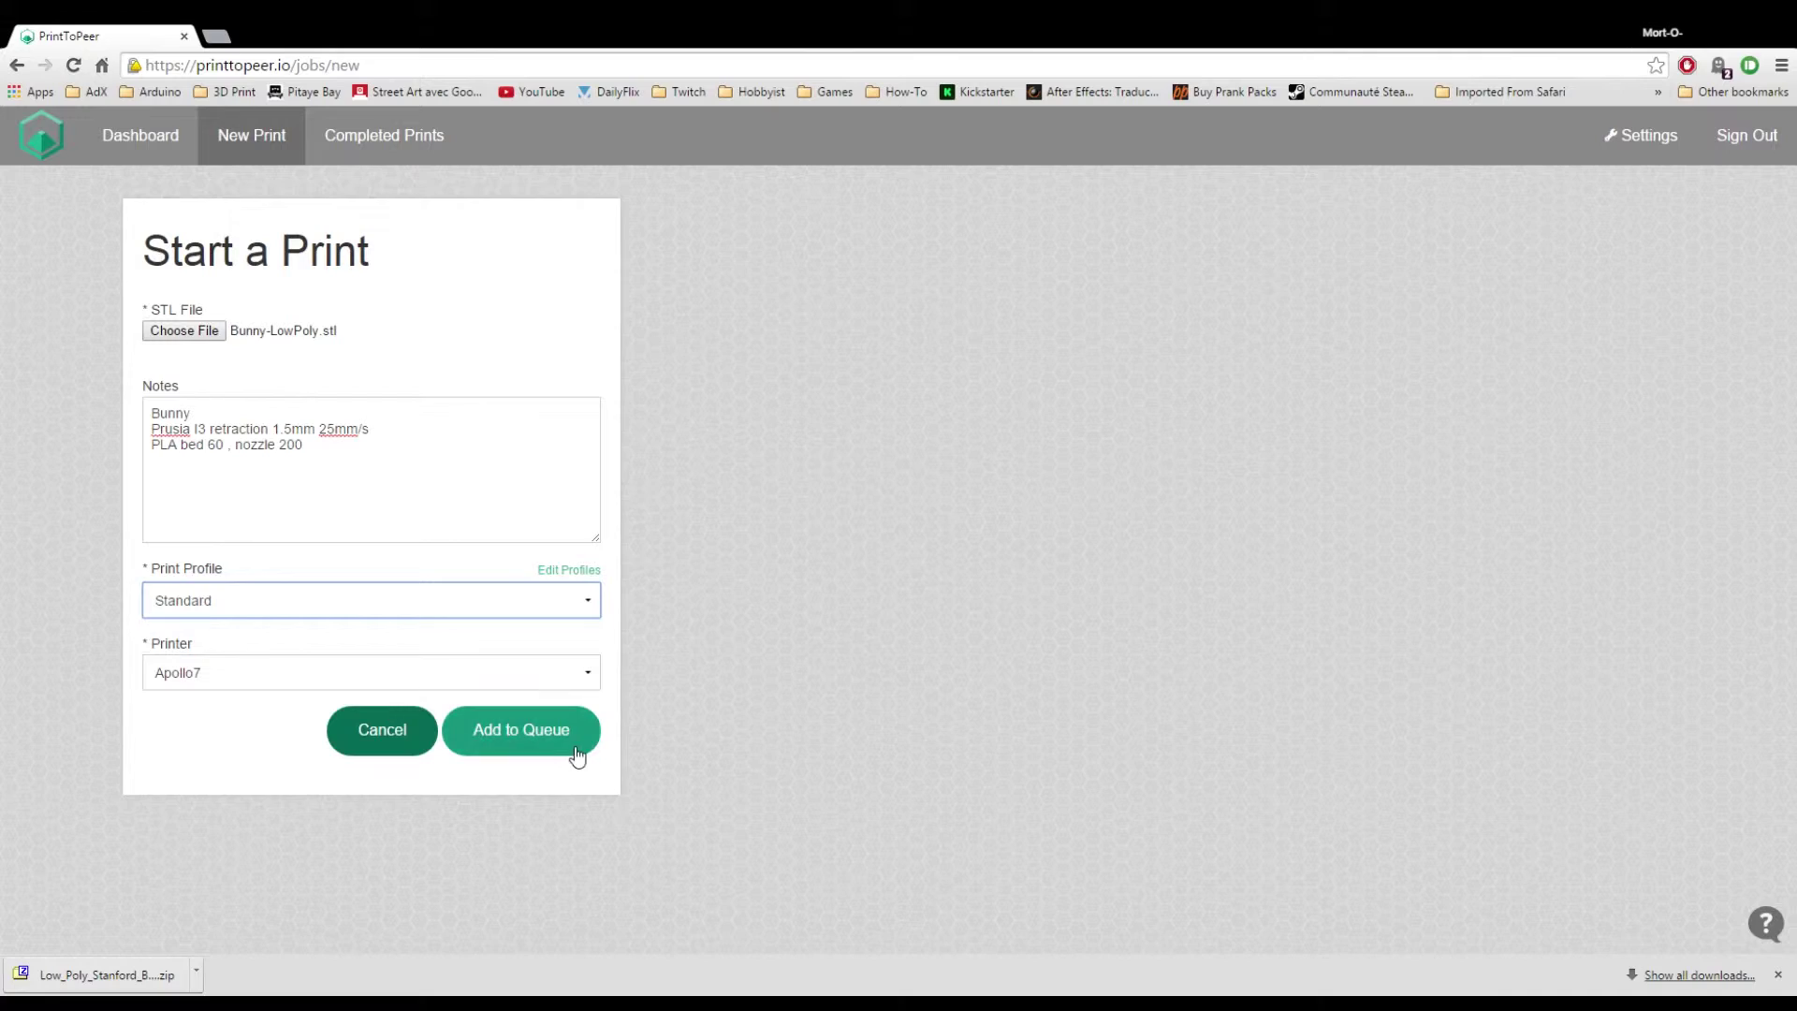
click(513, 731)
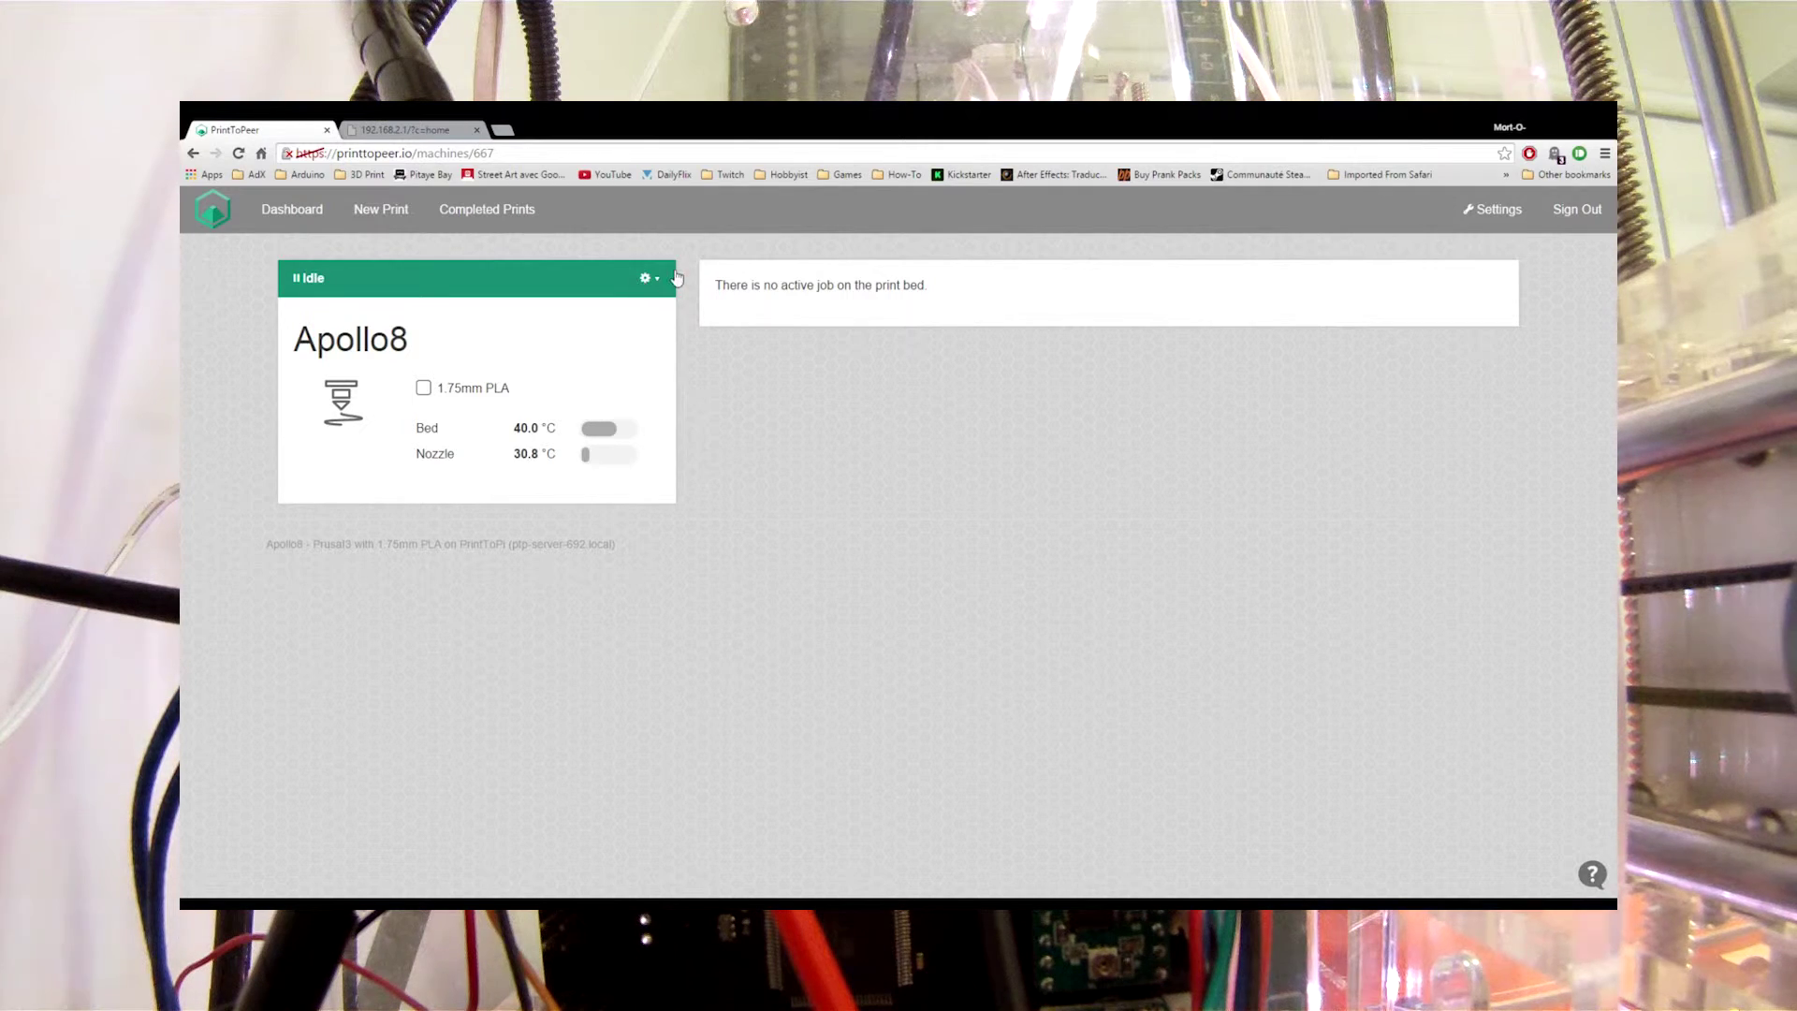
Put the Apollo8 printer into maintenance mode and raise its Z axis to 15.8 mm.
click(647, 278)
click(423, 340)
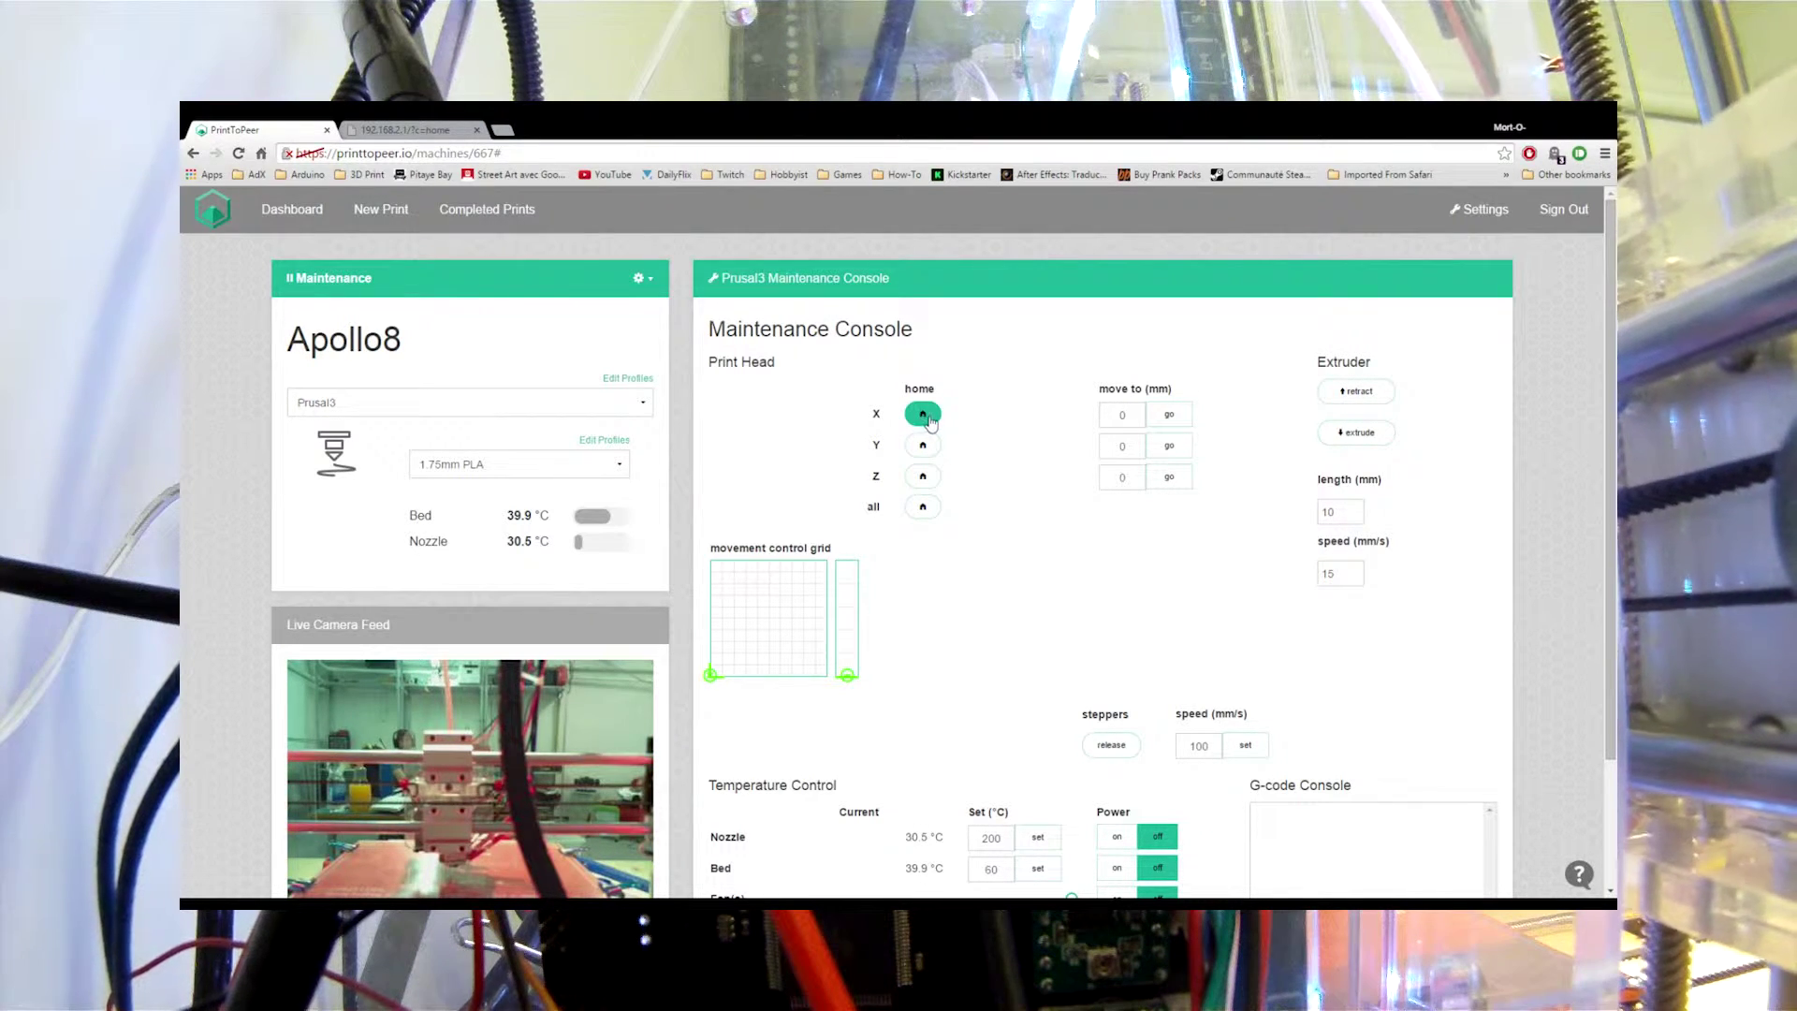
double_click(845, 657)
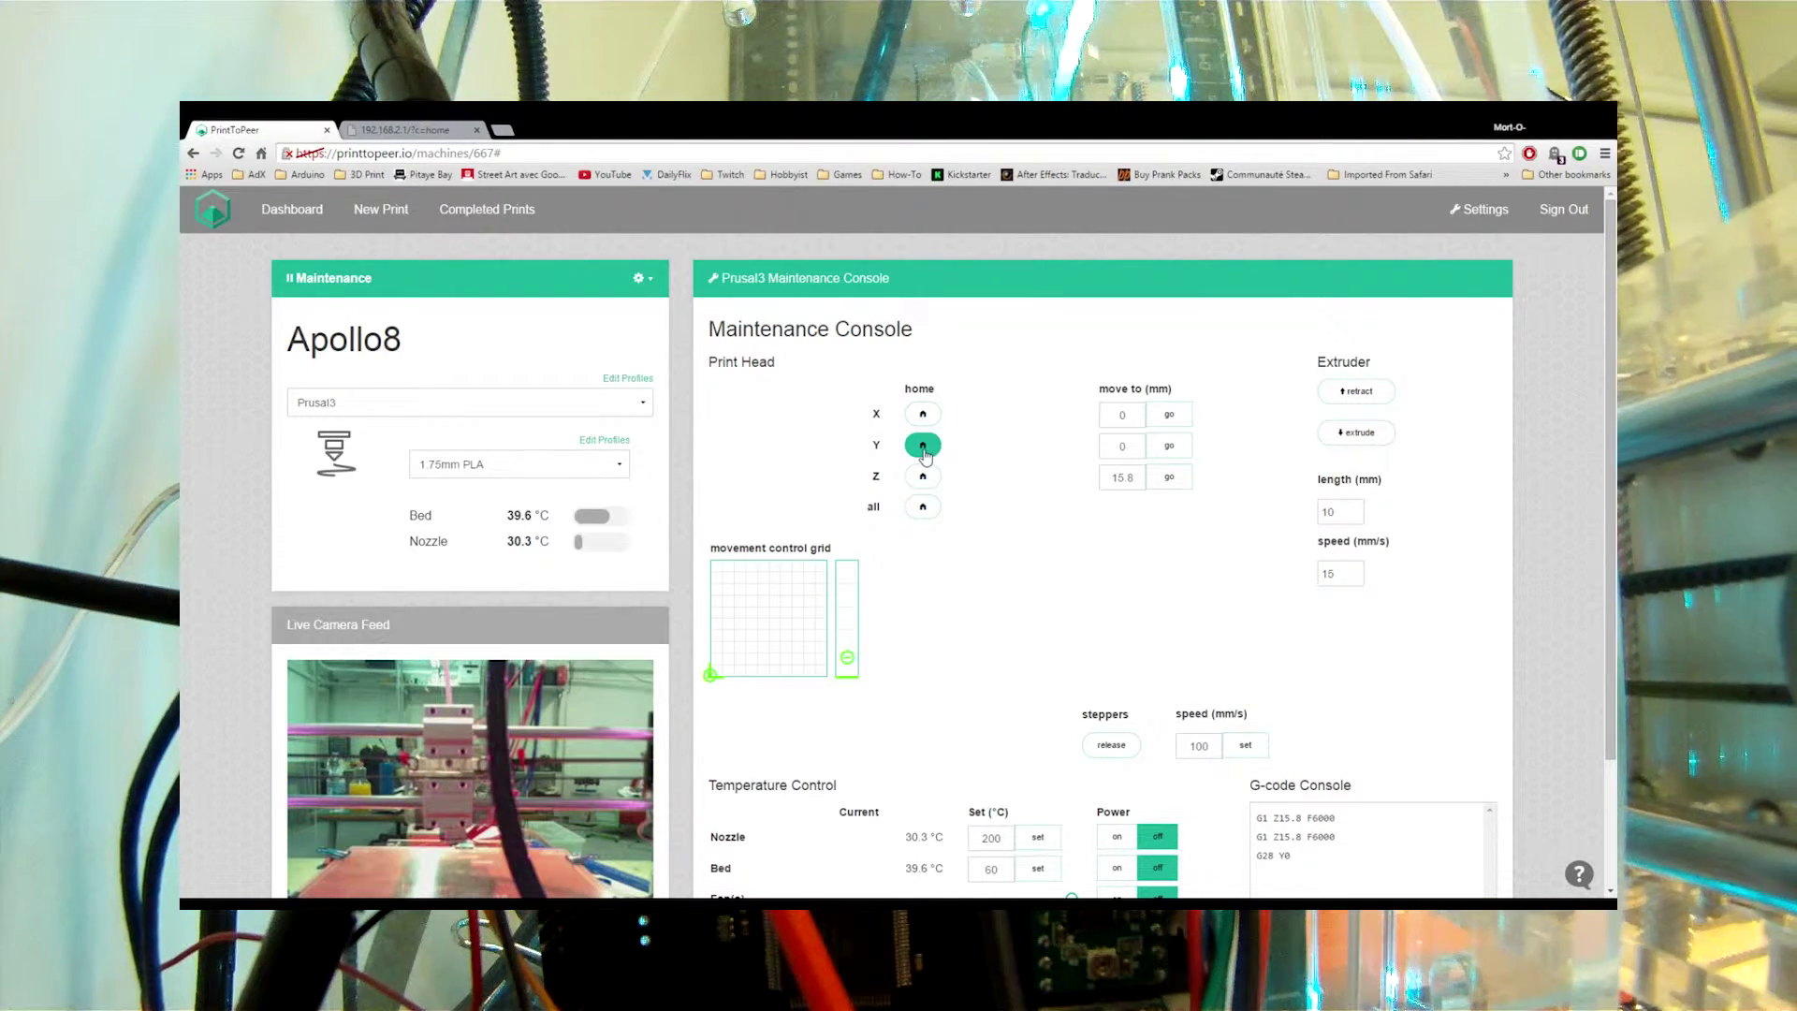
Home the Y, X and Z axes of Apollo8 one after another.
click(923, 418)
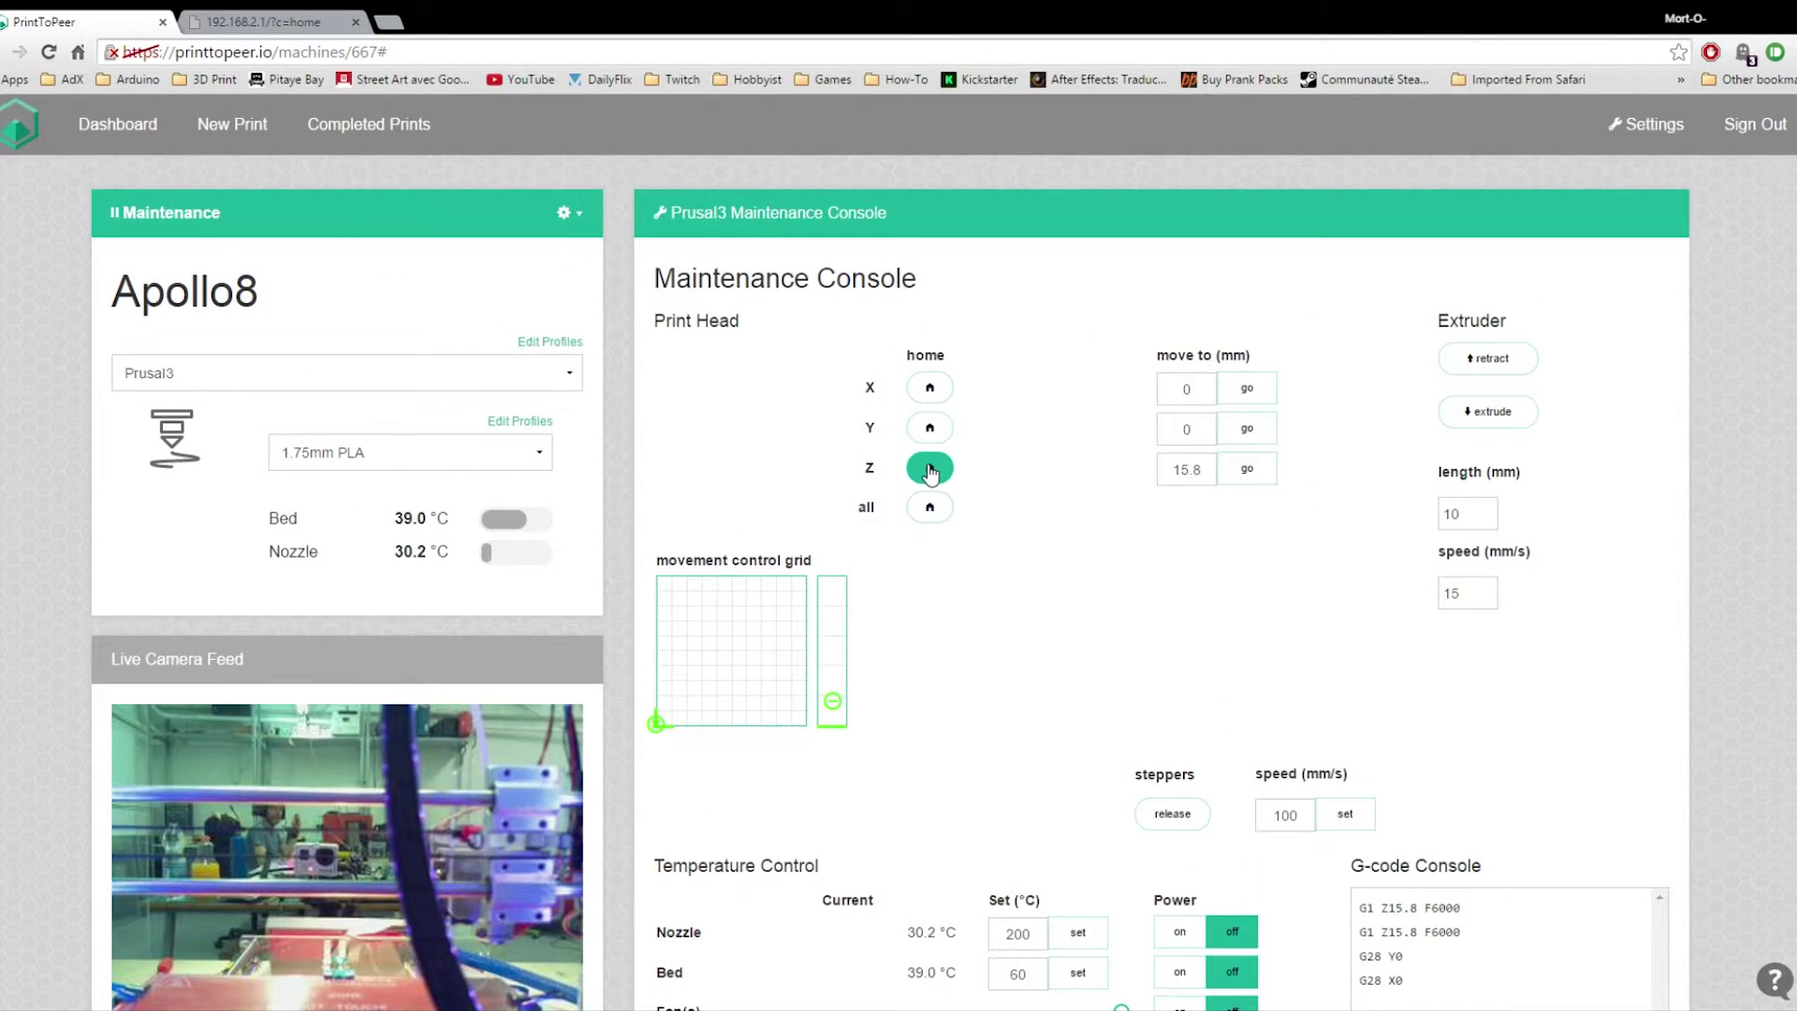
click(930, 471)
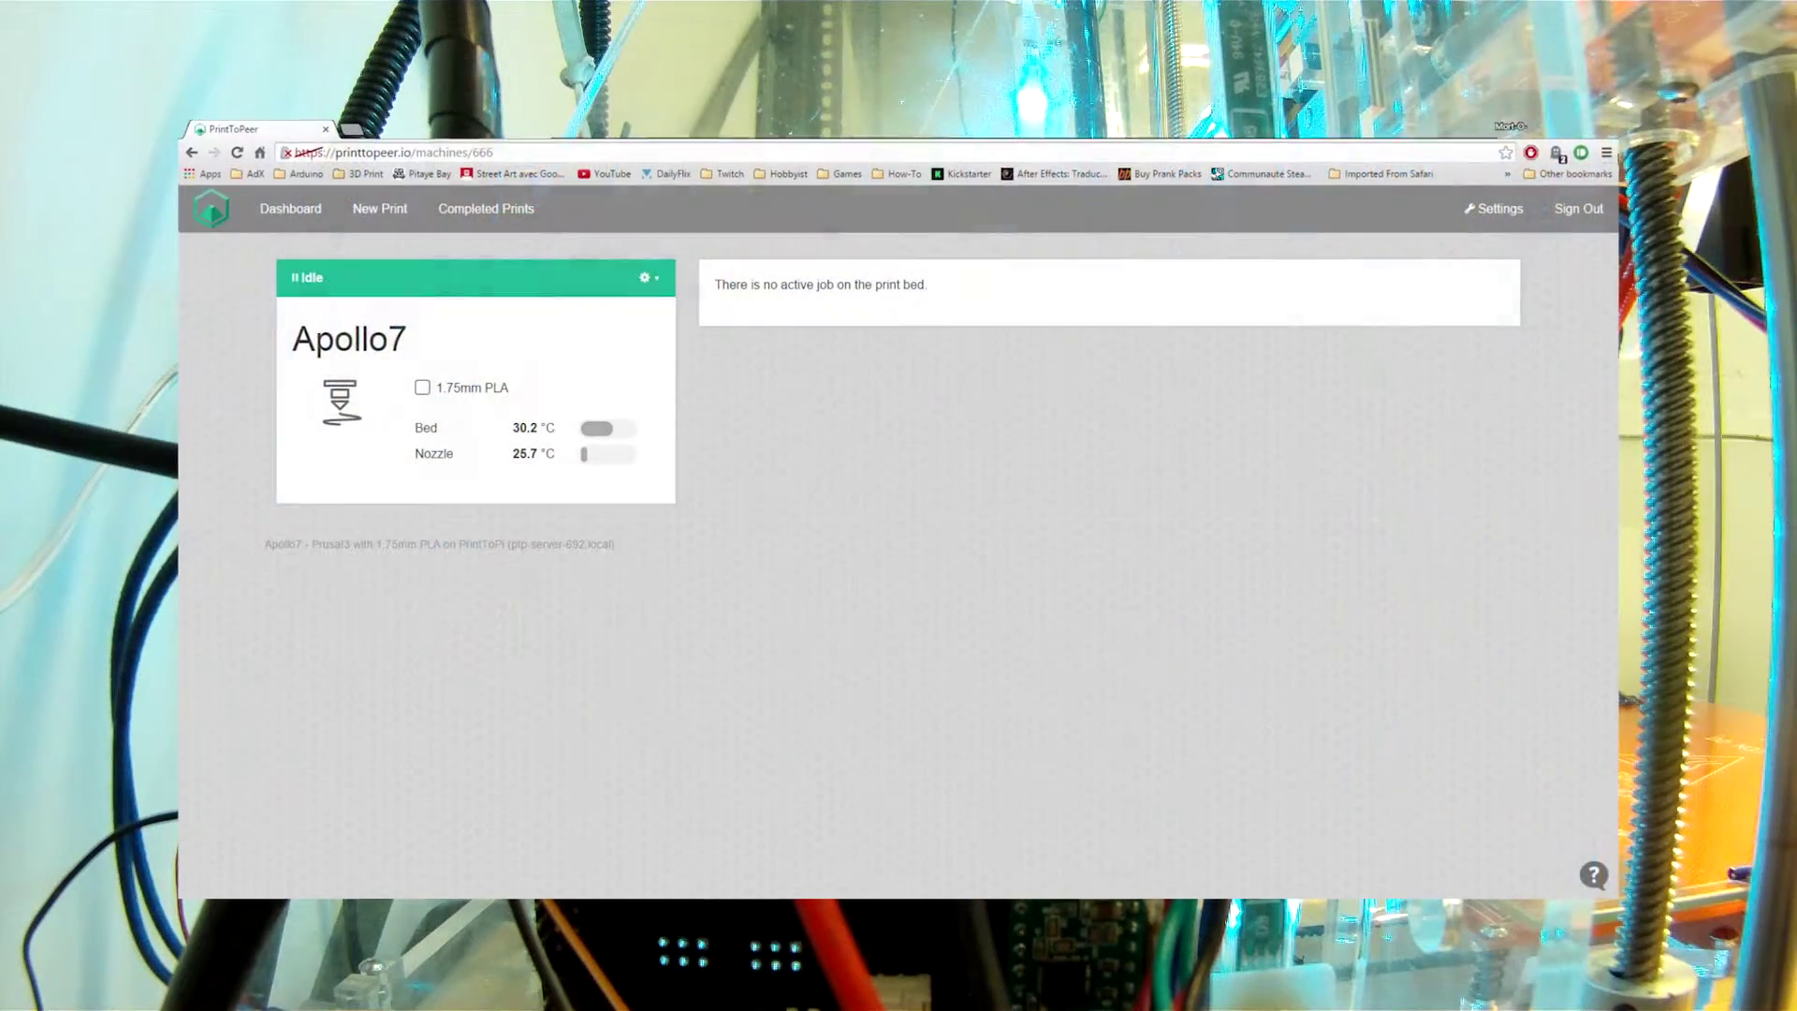
Put the idle Apollo7 printer into maintenance mode and bring its live camera feed into view.
click(562, 282)
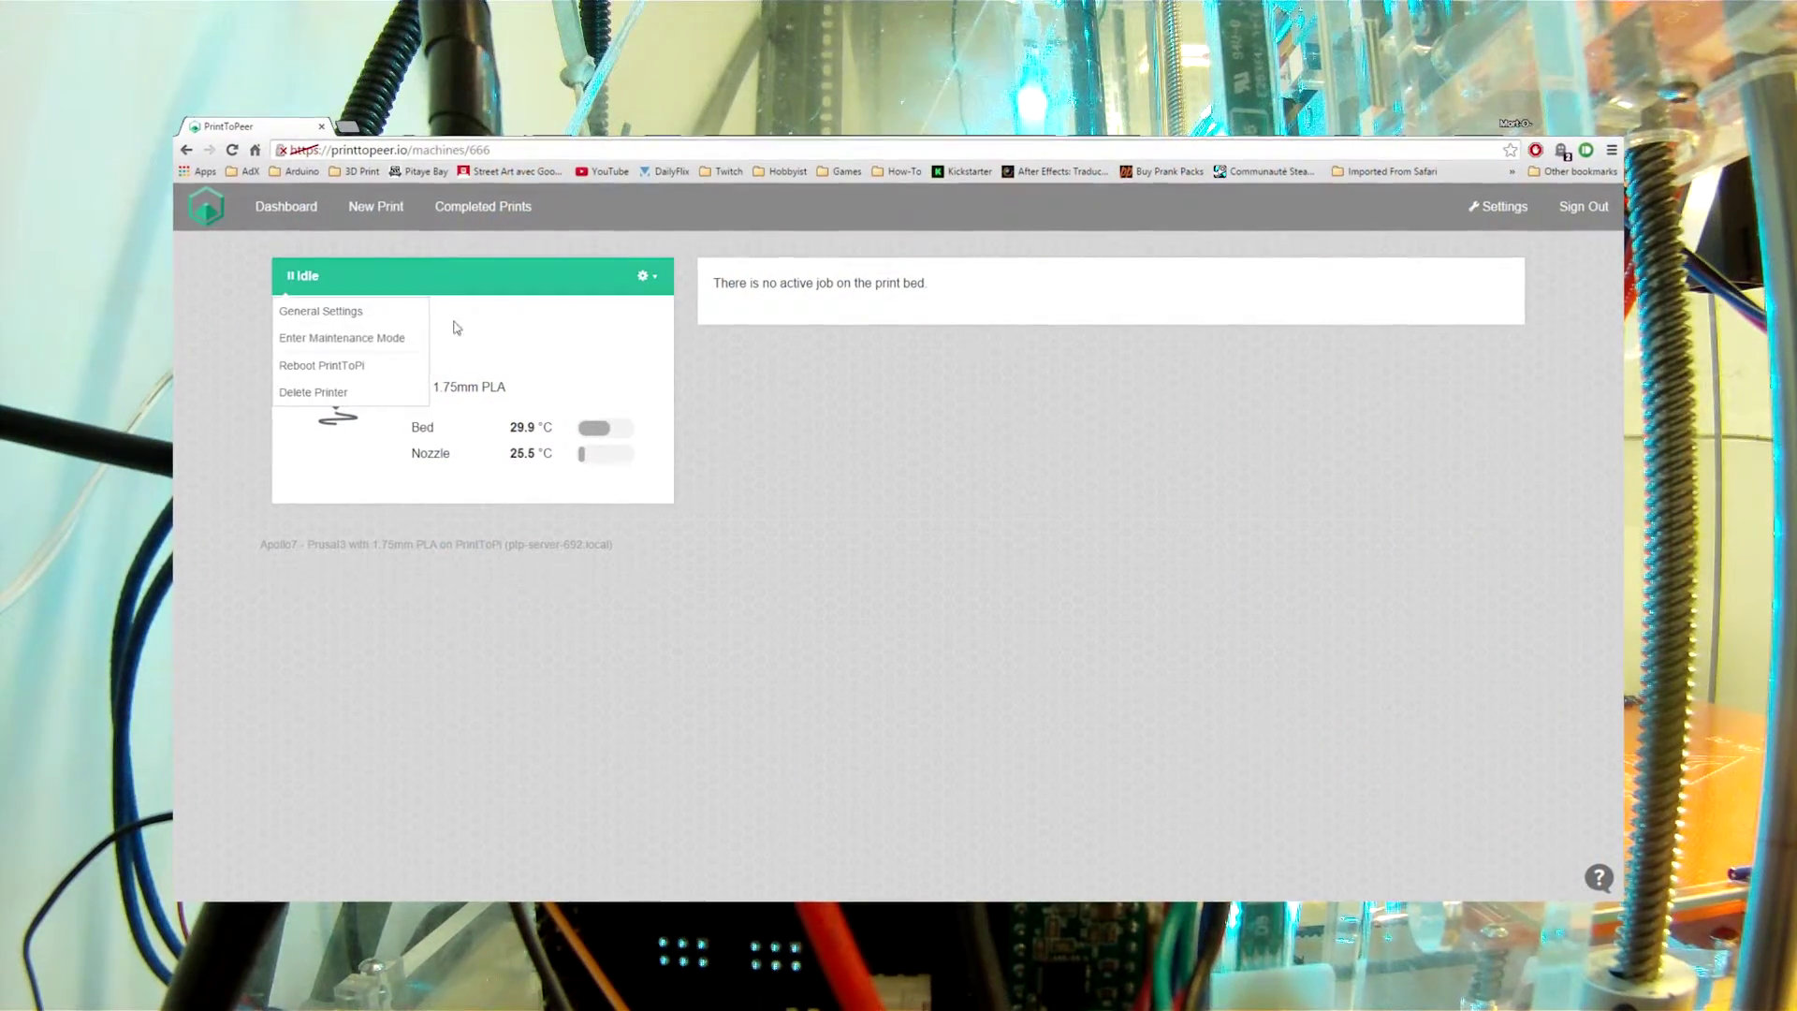
click(382, 338)
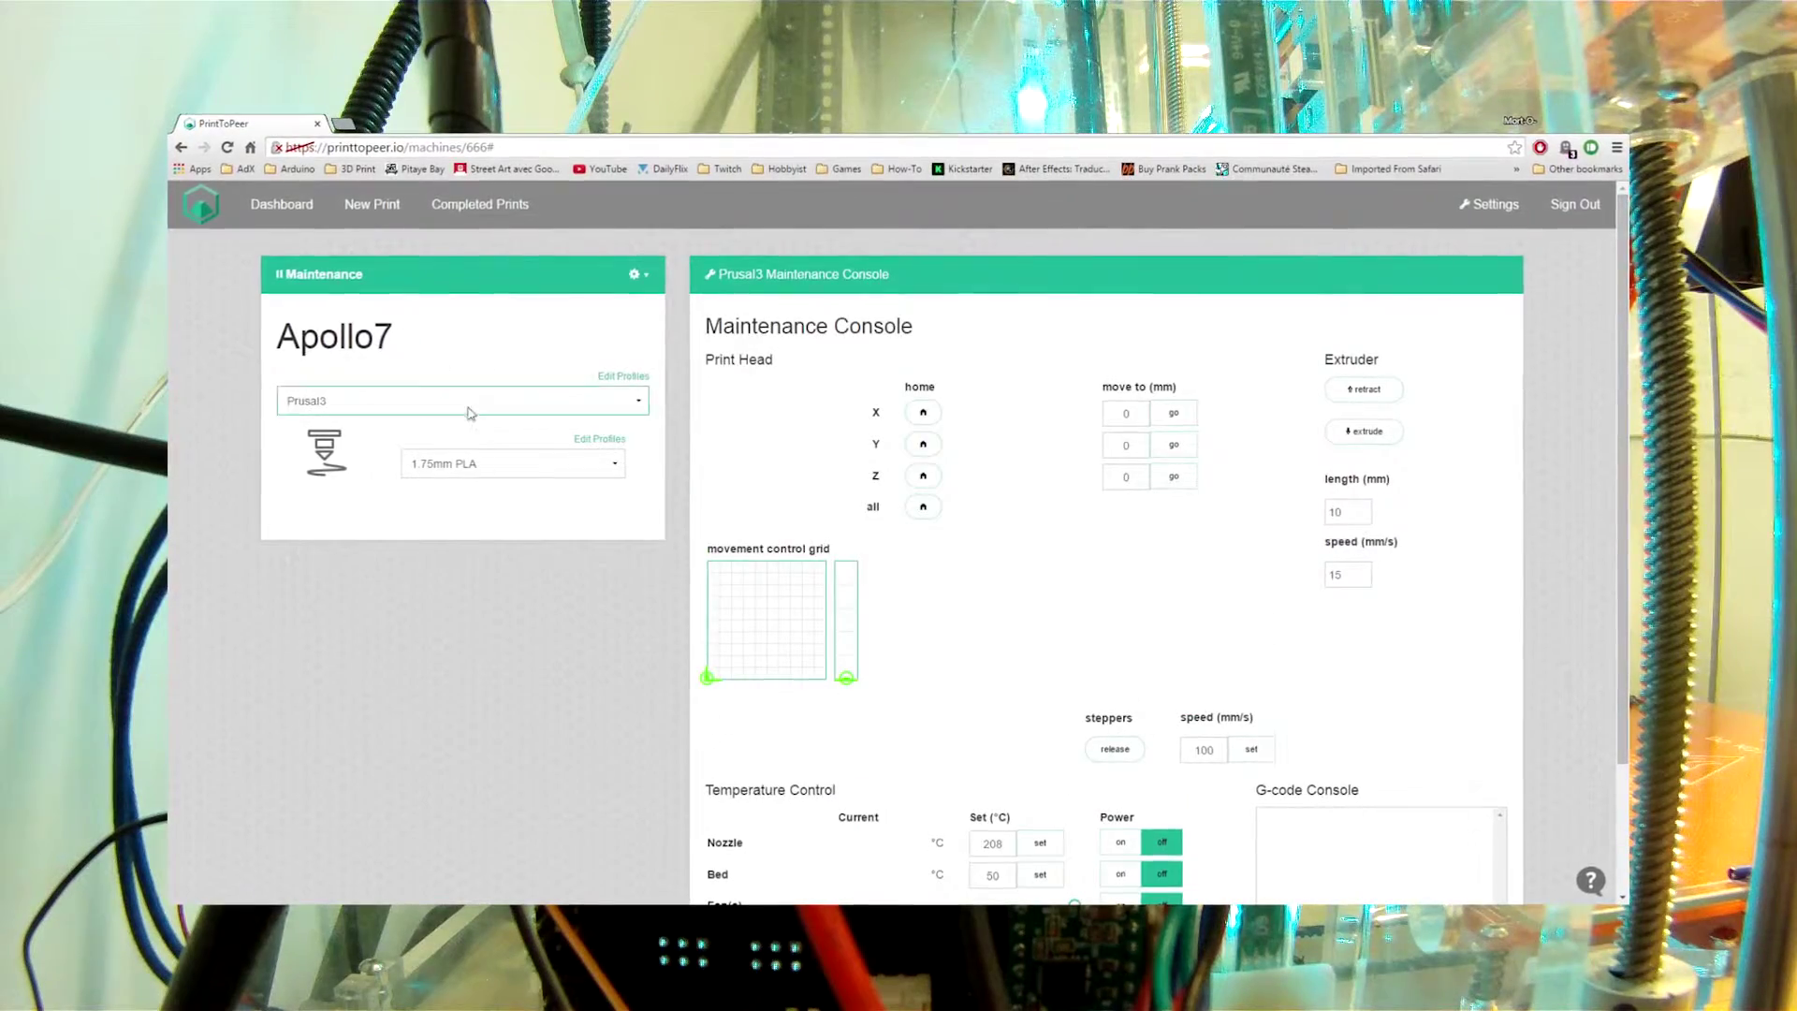
scroll(459, 615, down, 2)
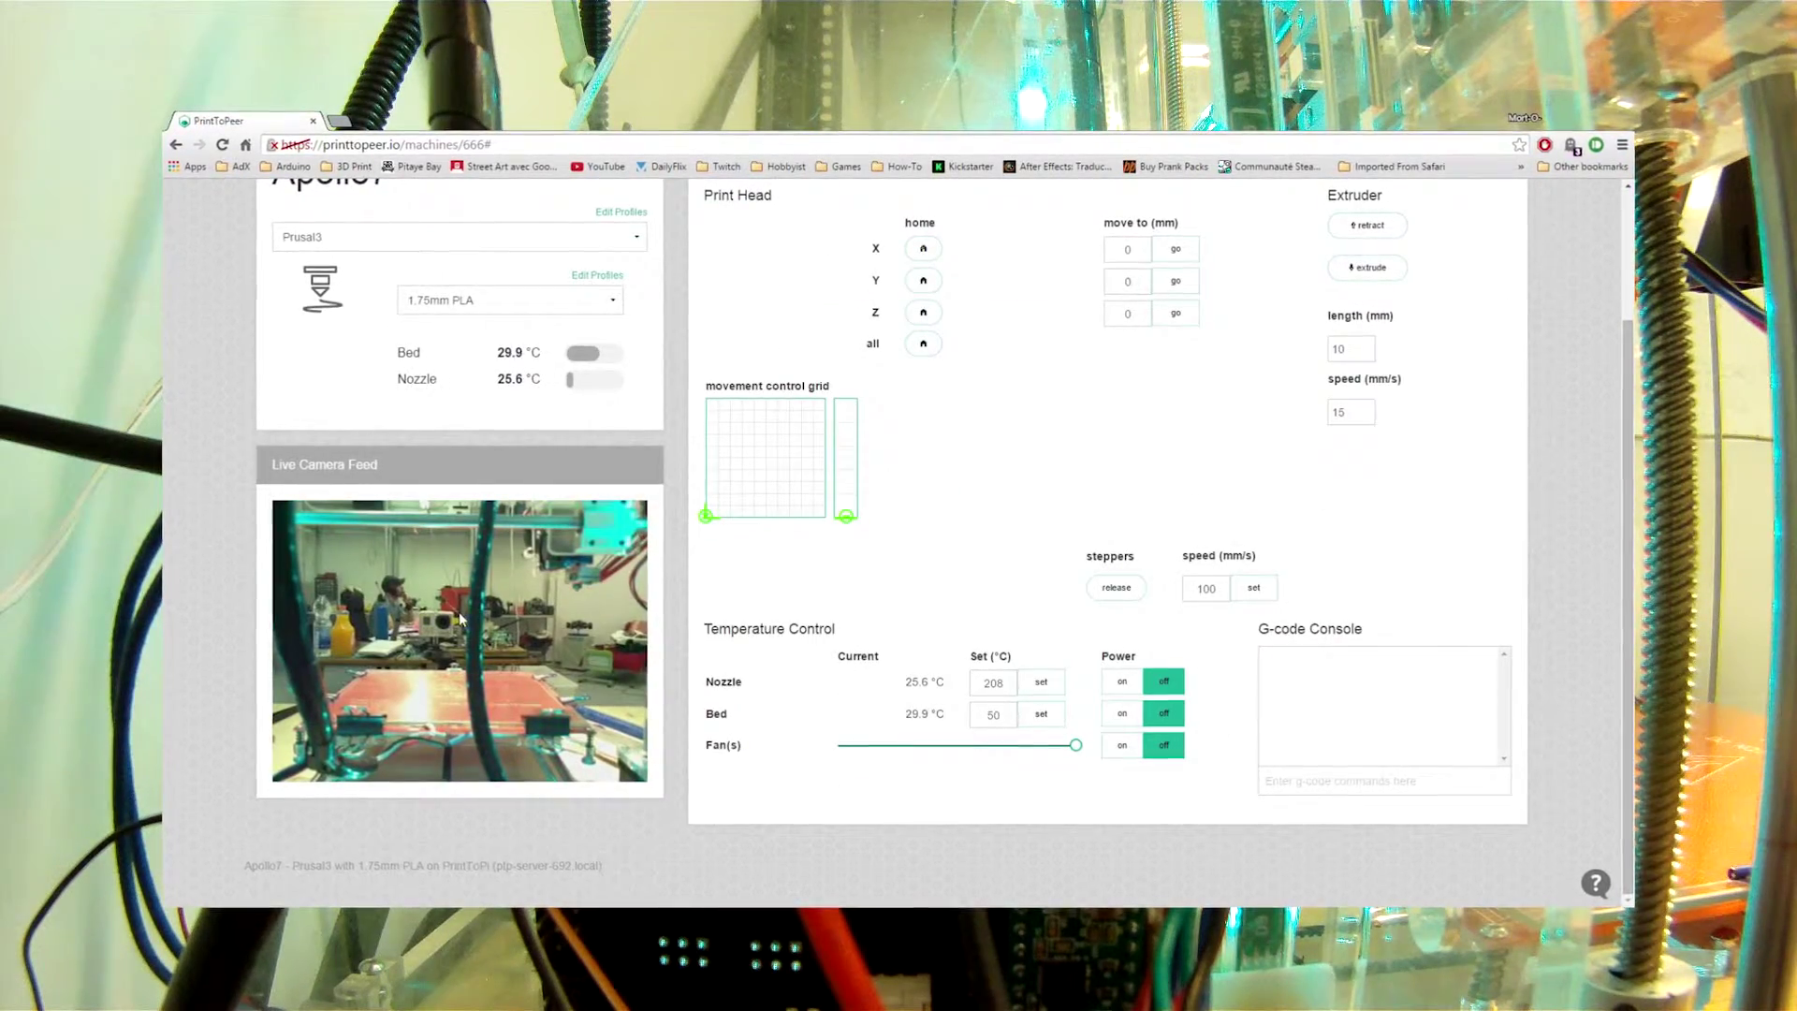
Home Apollo7's Y, X and Z axes one at a time, checking each movement on the live camera feed.
scroll(496, 594, up, 2)
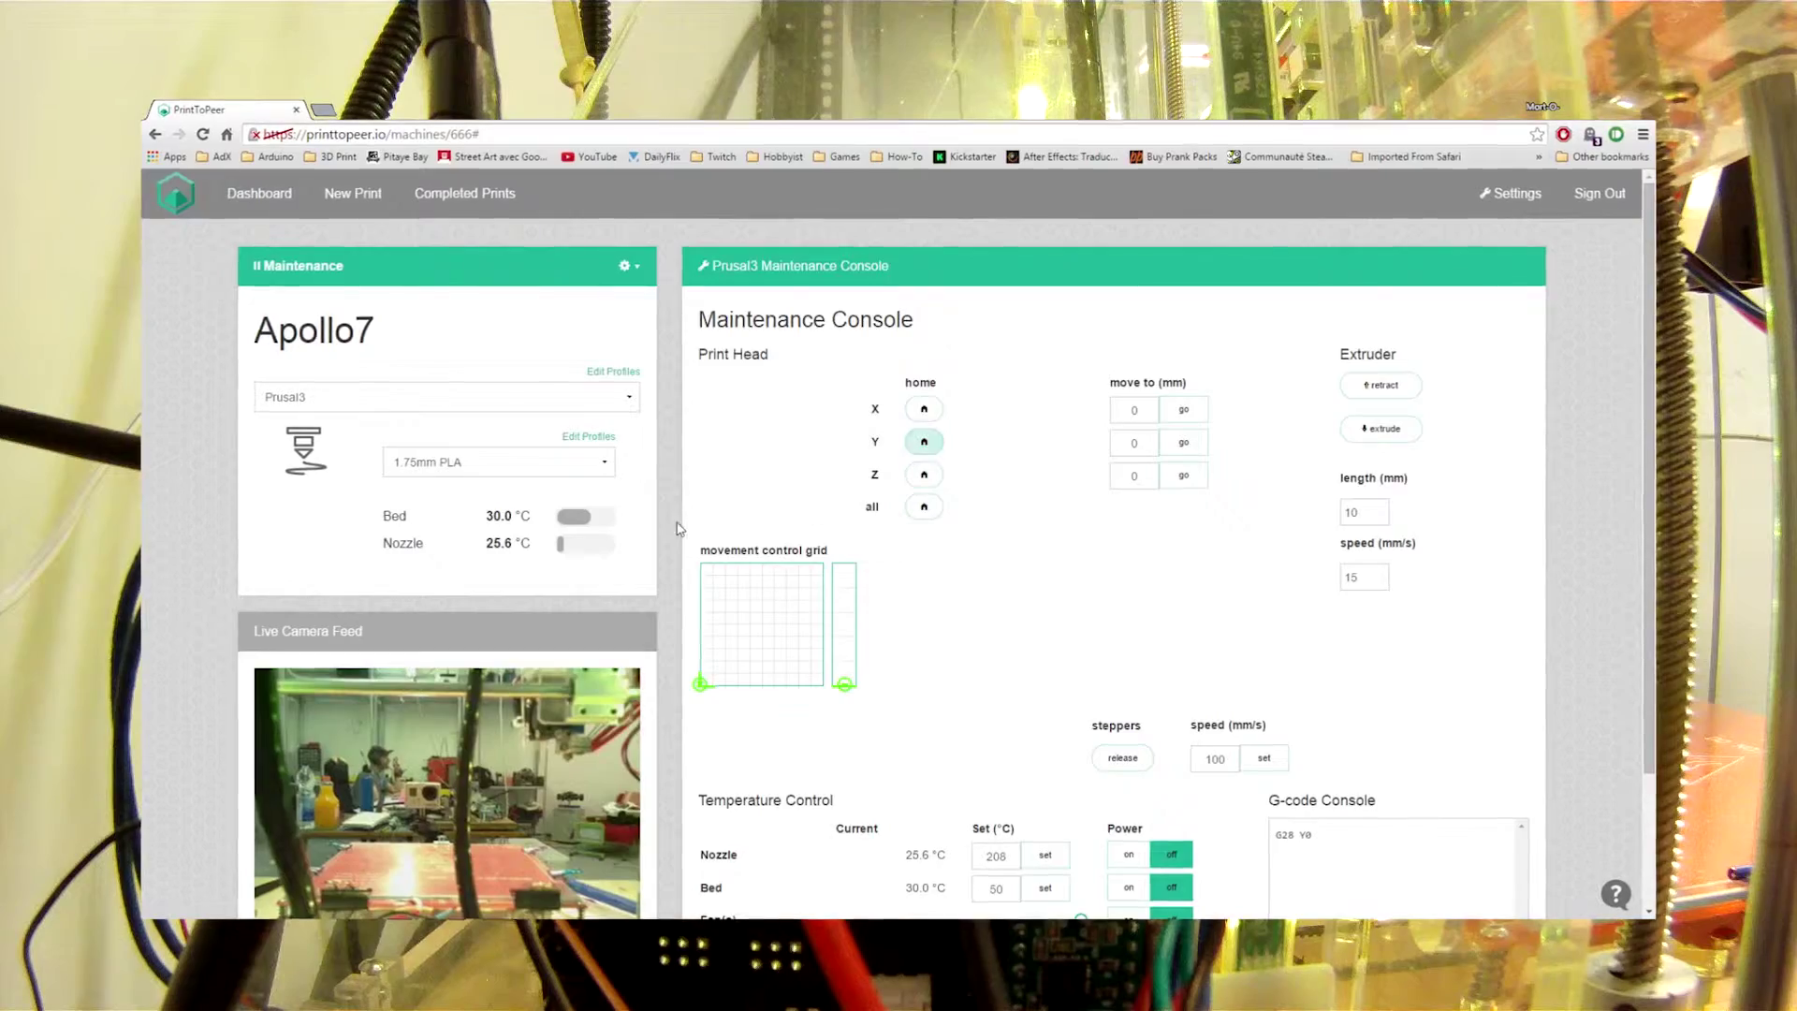
scroll(706, 524, down, 2)
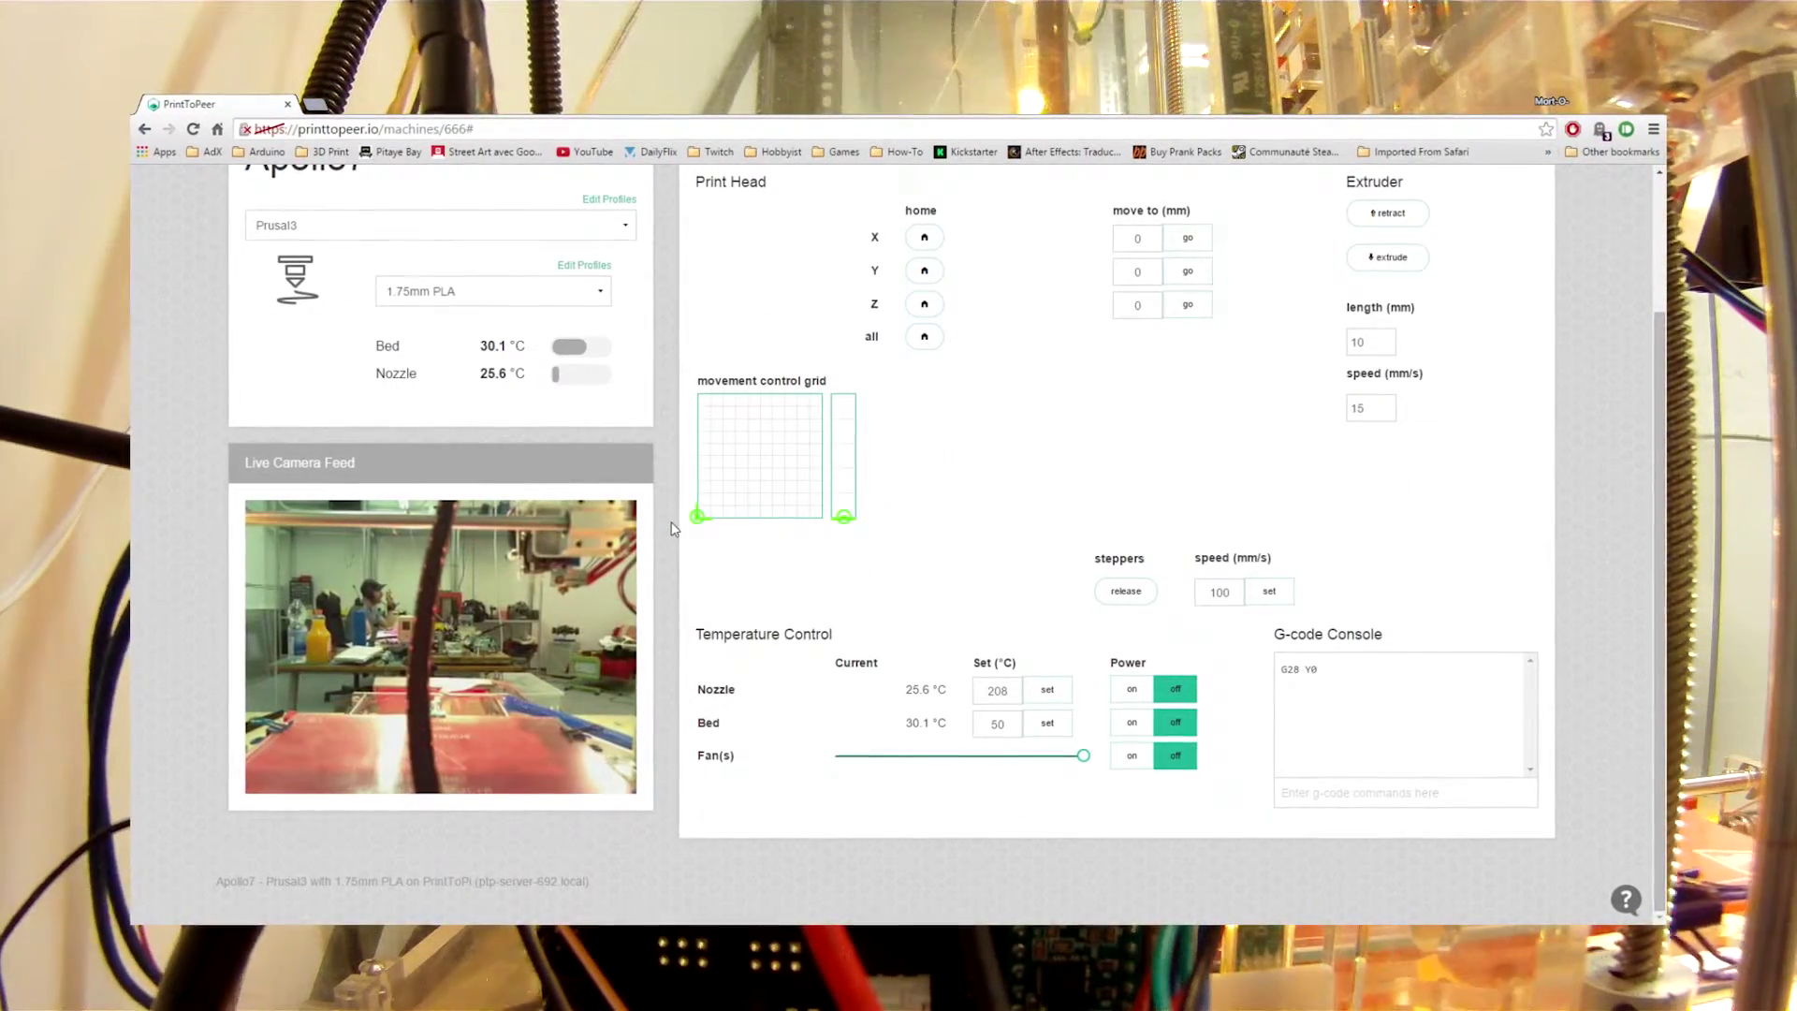
scroll(671, 529, up, 2)
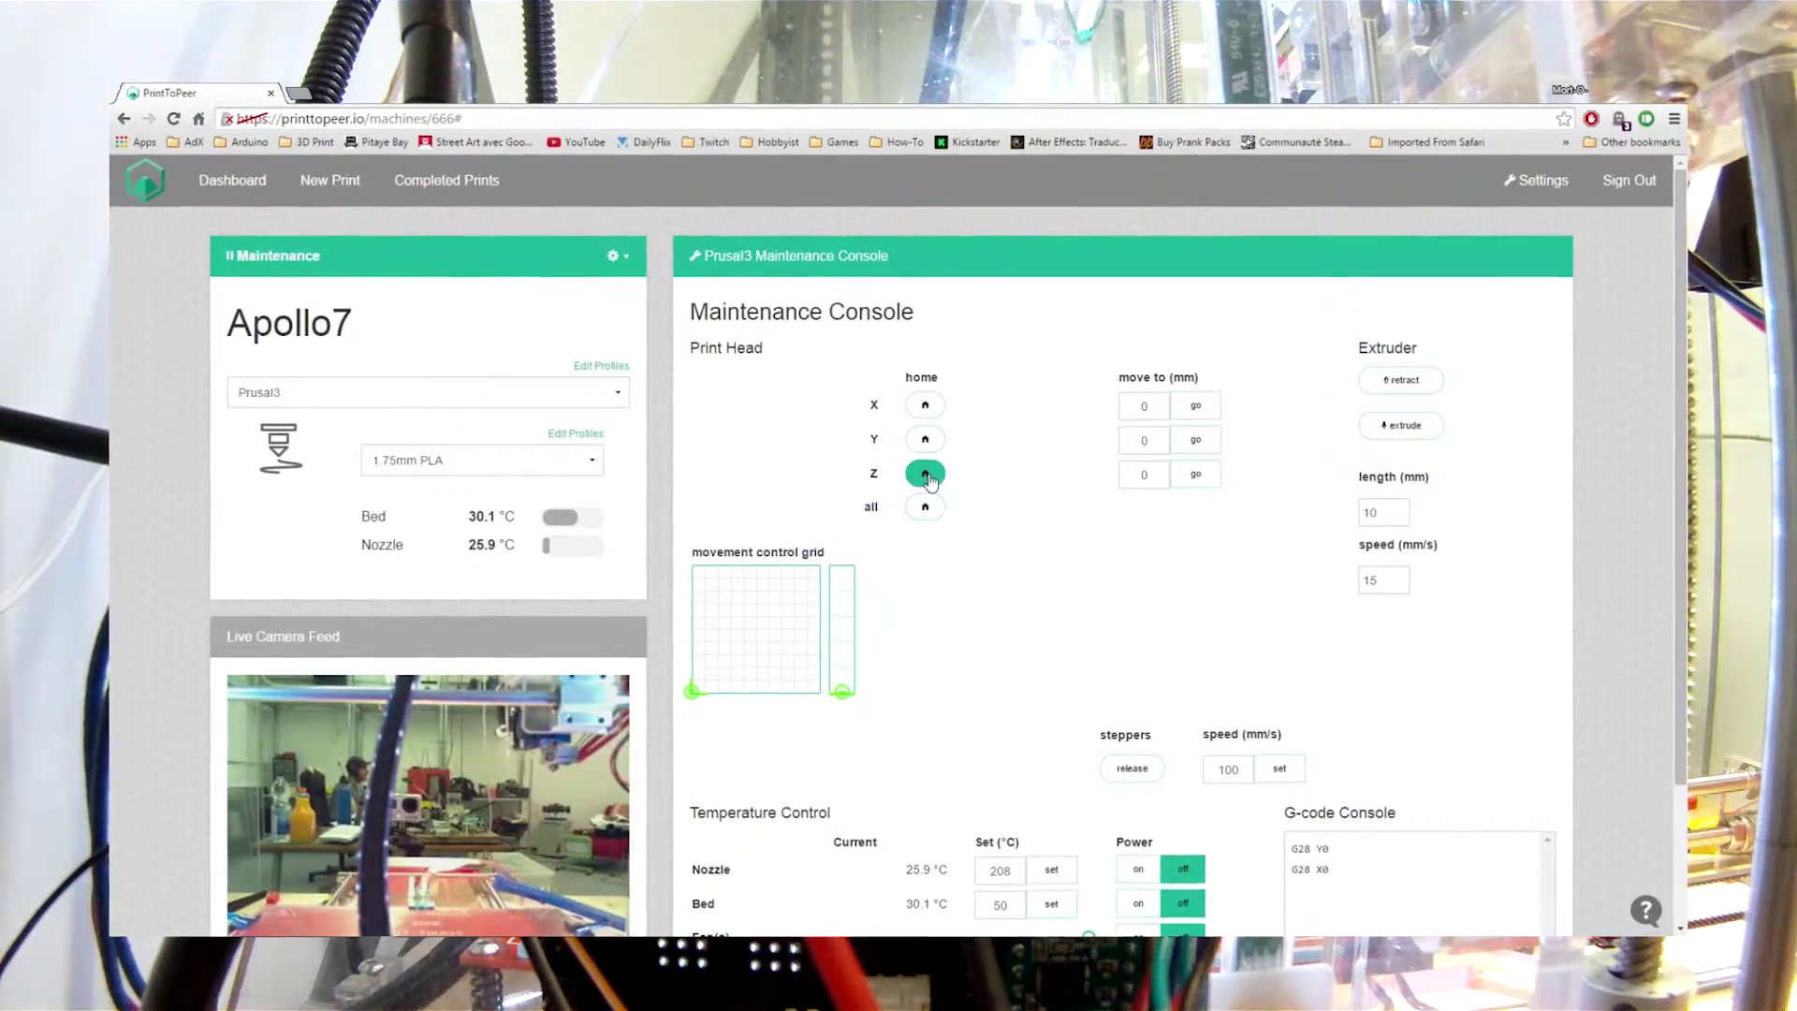
scroll(1011, 524, down, 2)
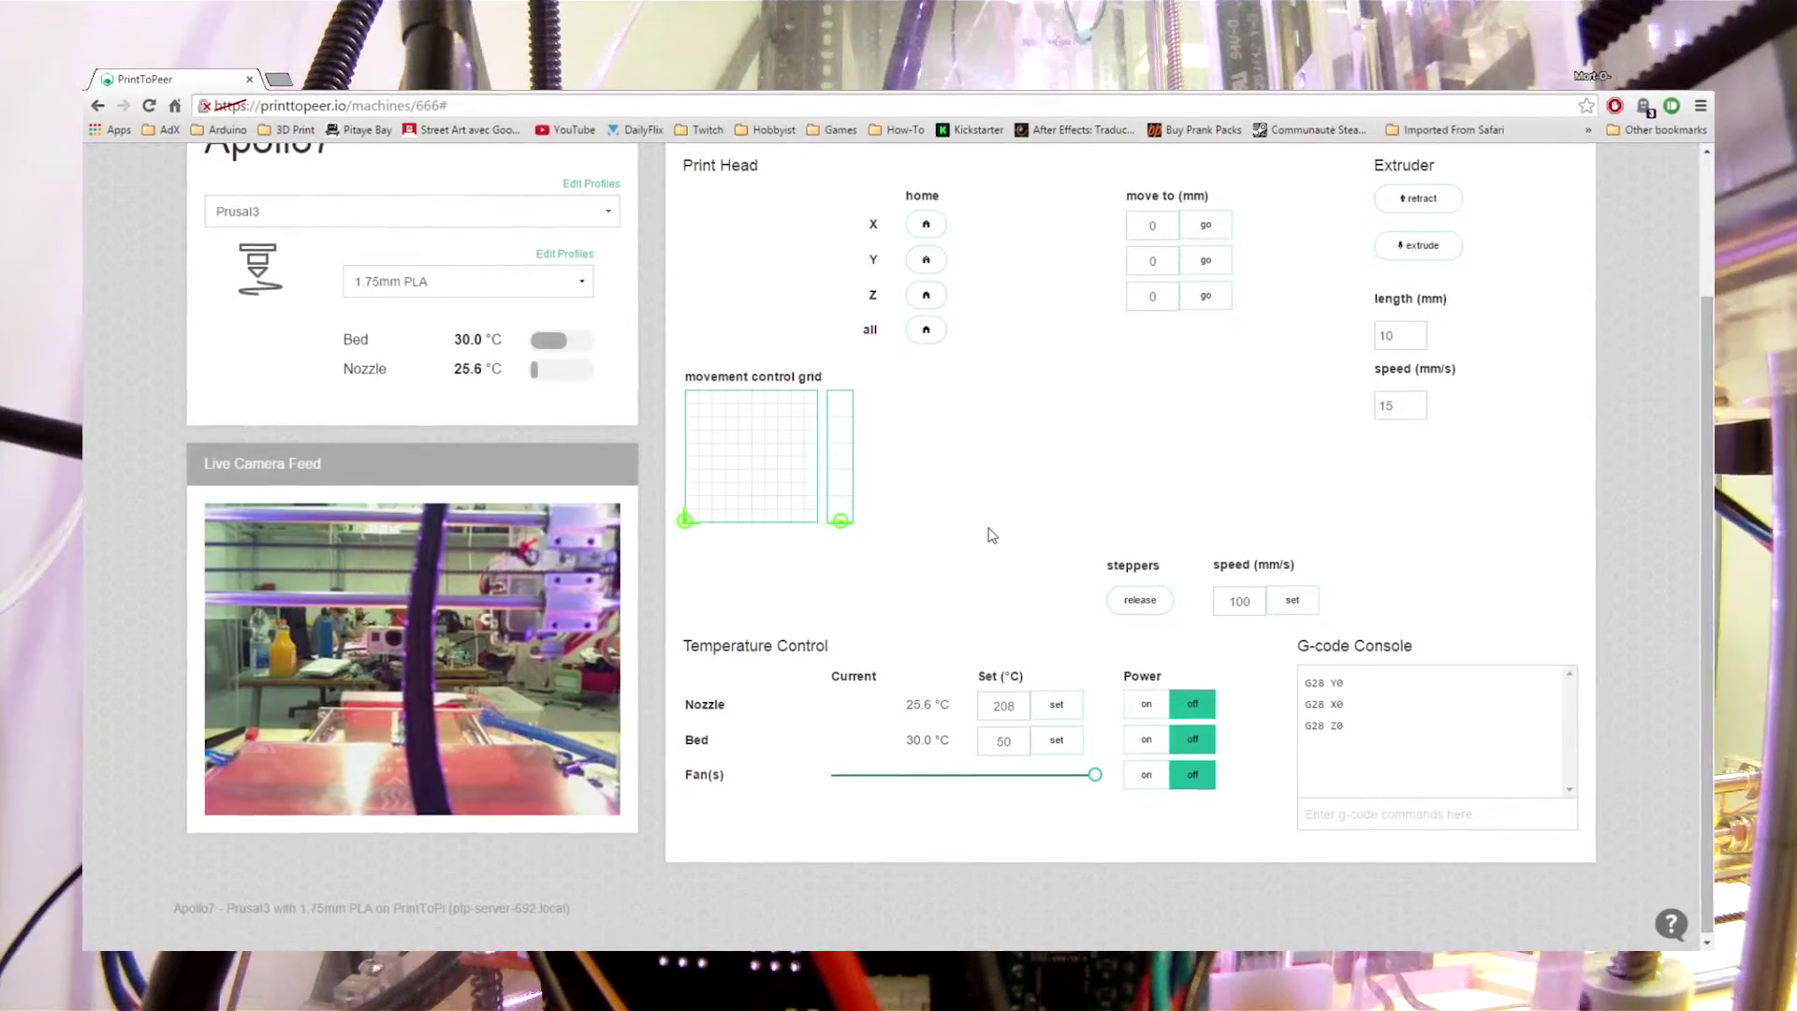
scroll(990, 535, up, 2)
scroll(964, 527, down, 2)
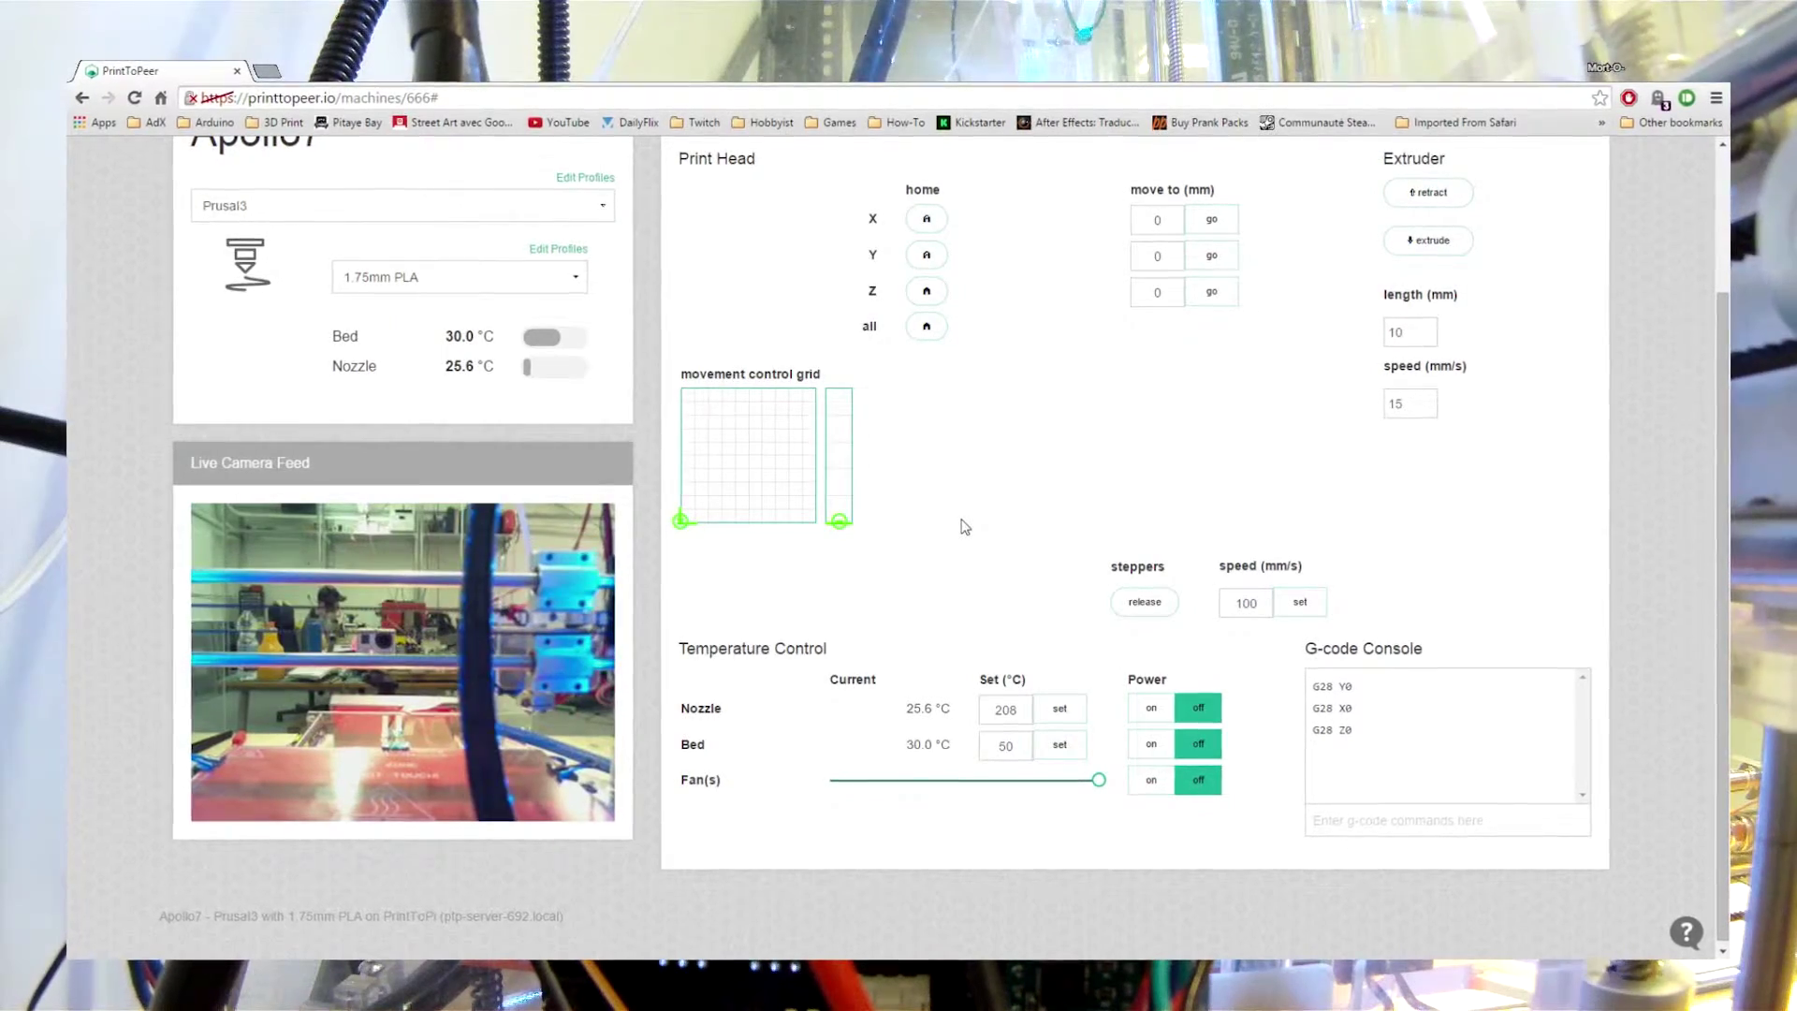
Move Apollo7's Z axis to 15 mm.
scroll(962, 520, up, 2)
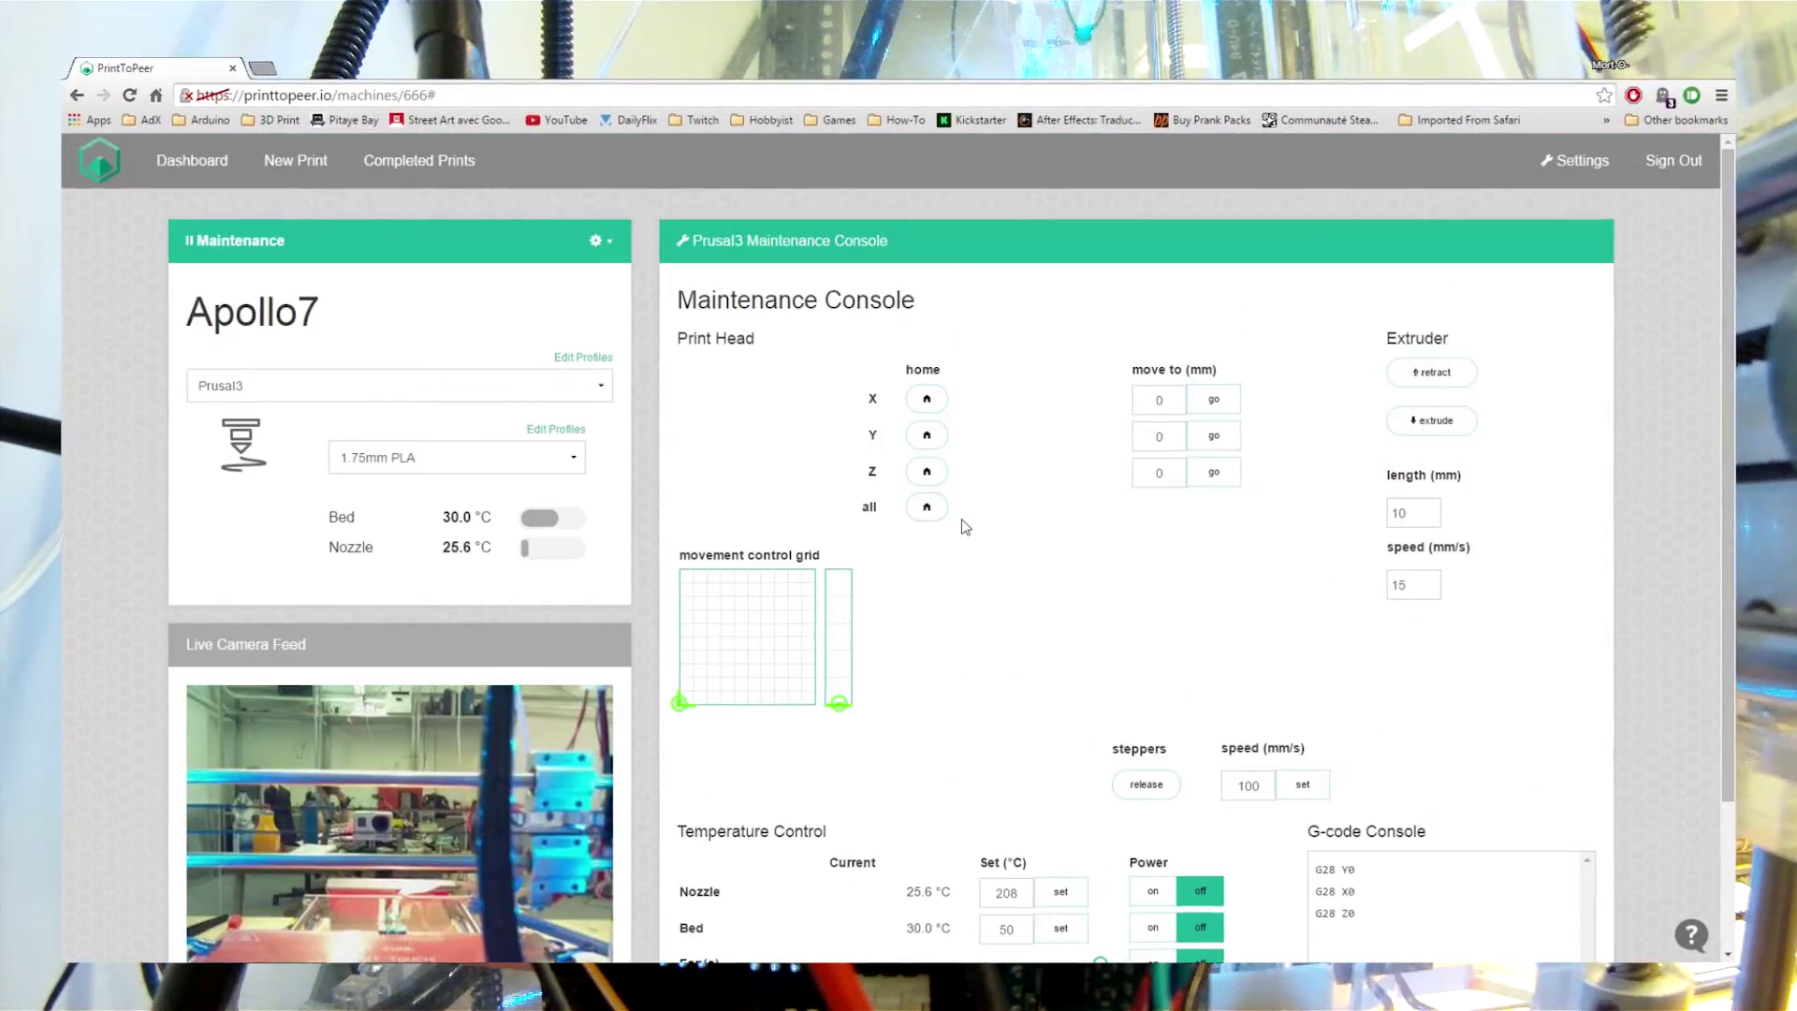
scroll(962, 520, down, 1)
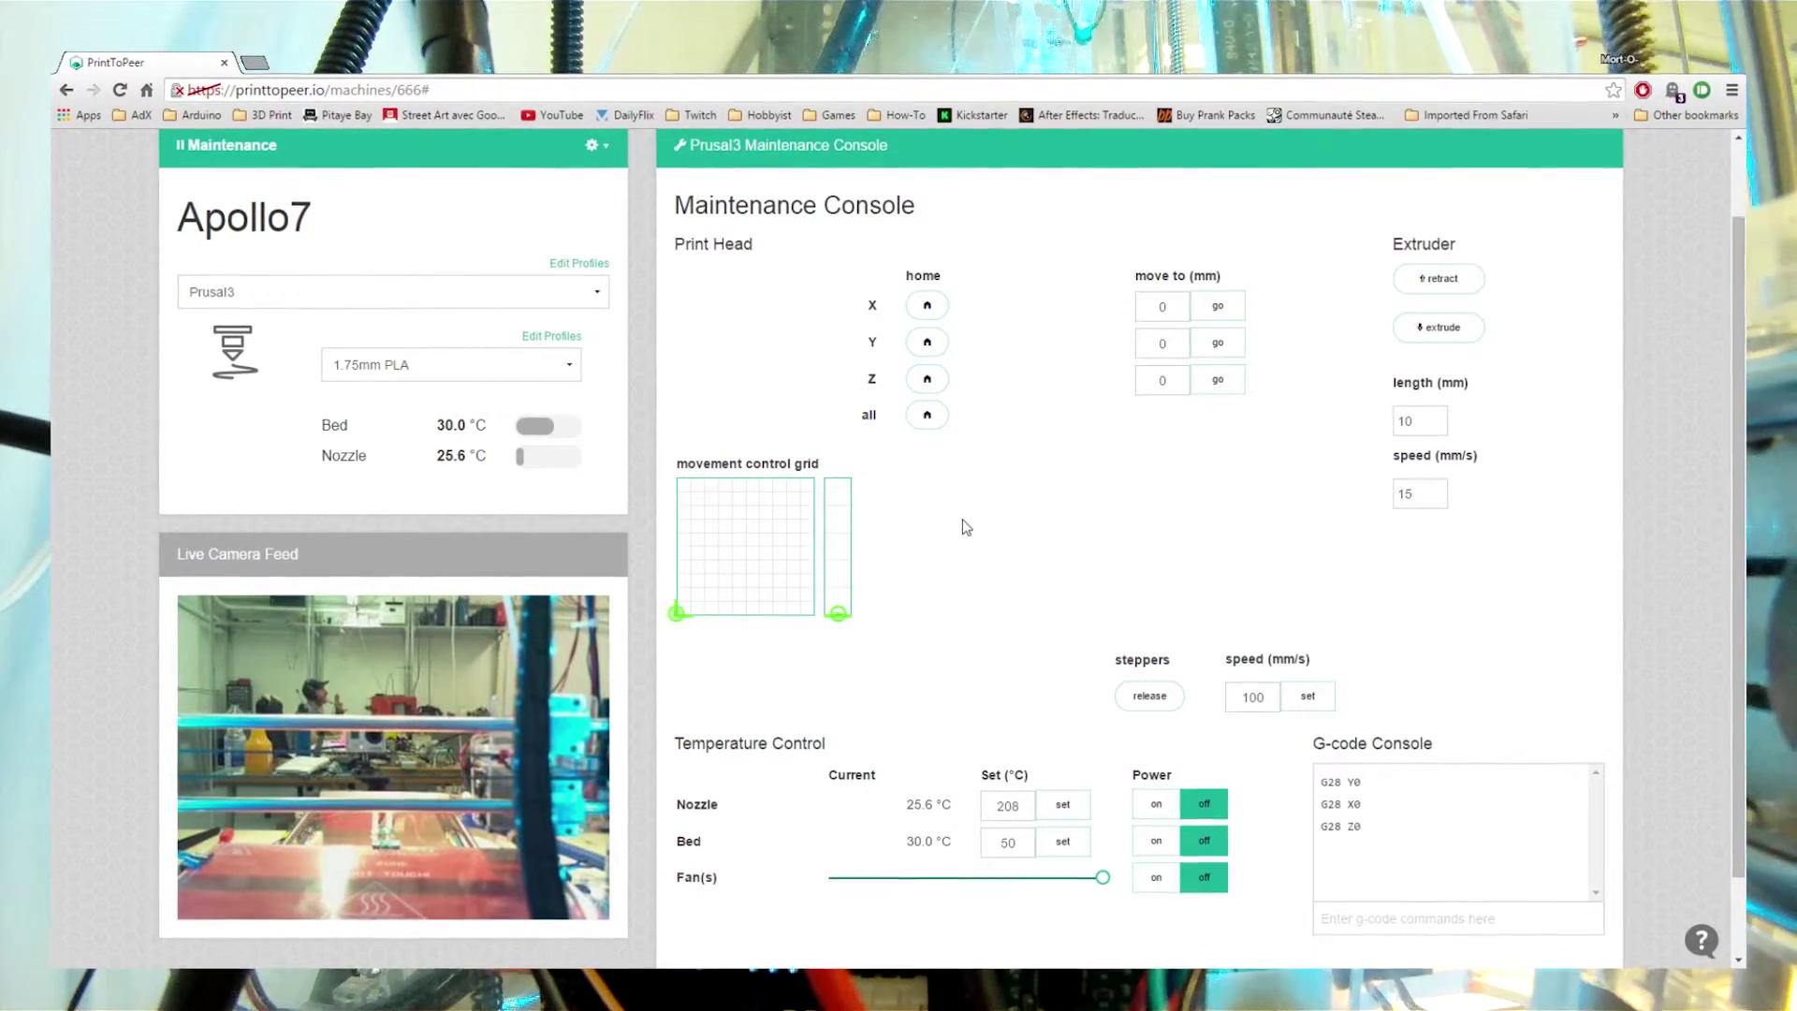
double_click(1142, 379)
text(15)
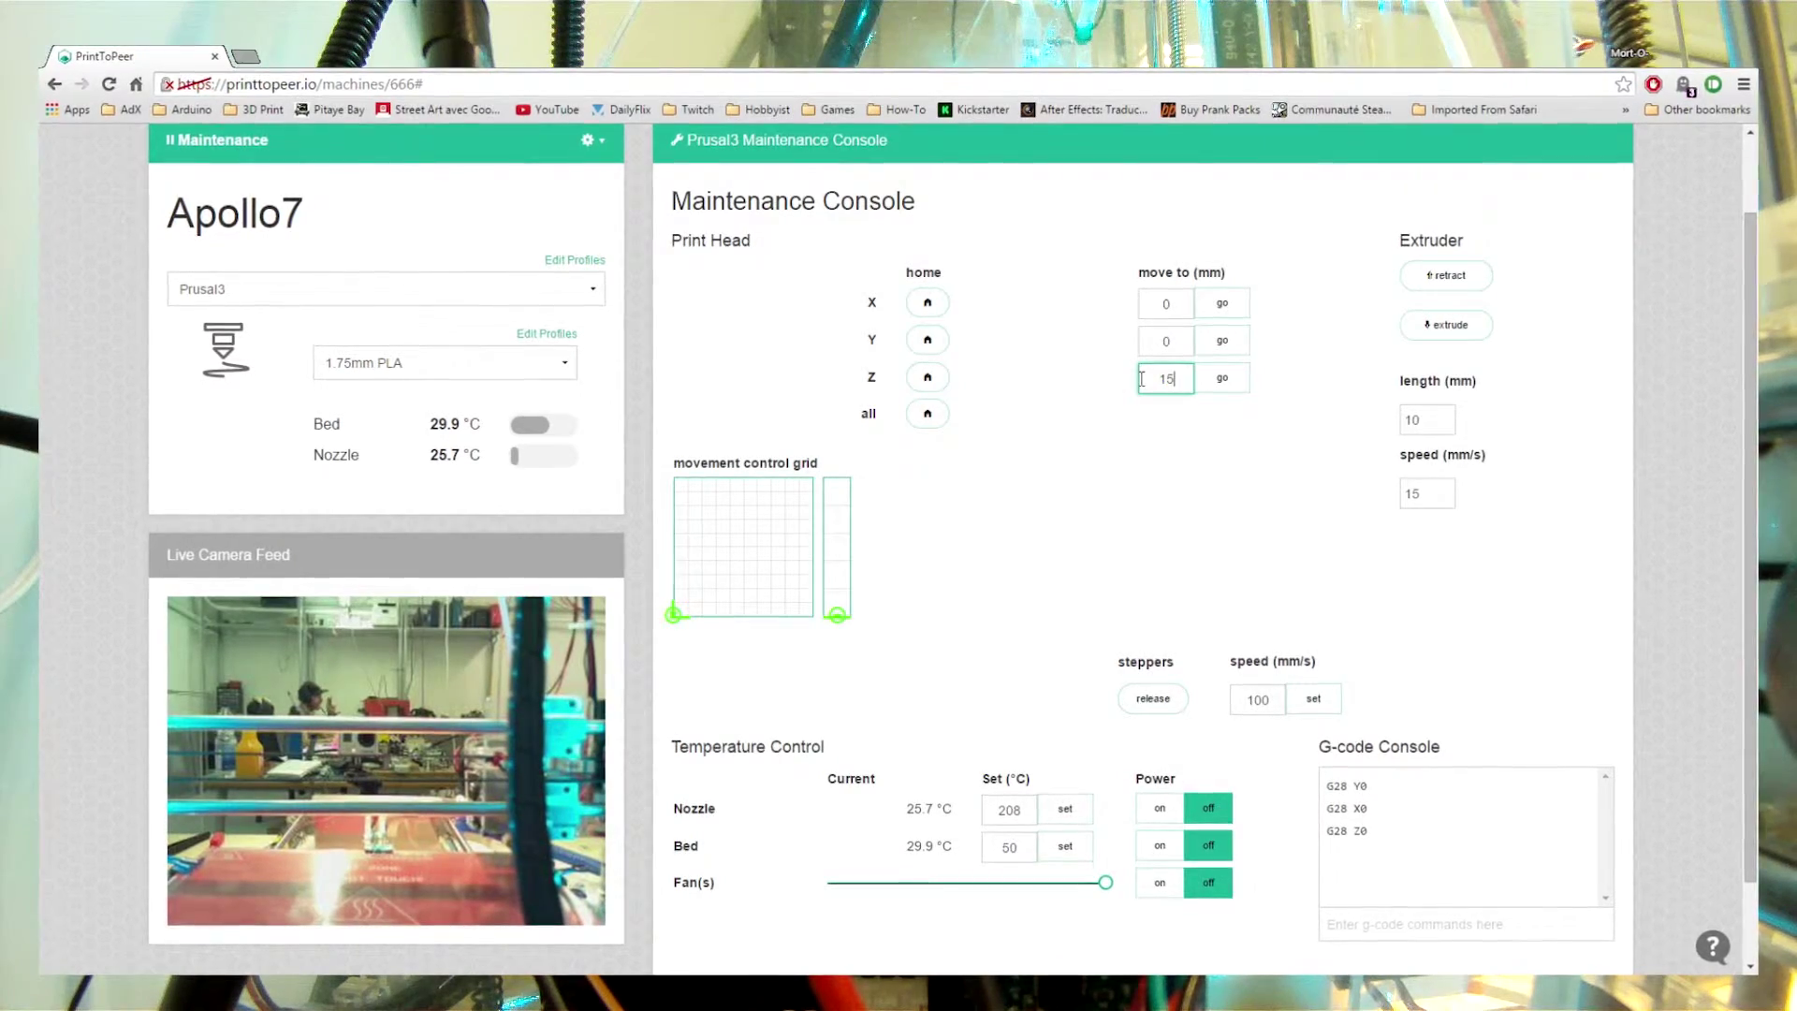
key(Return)
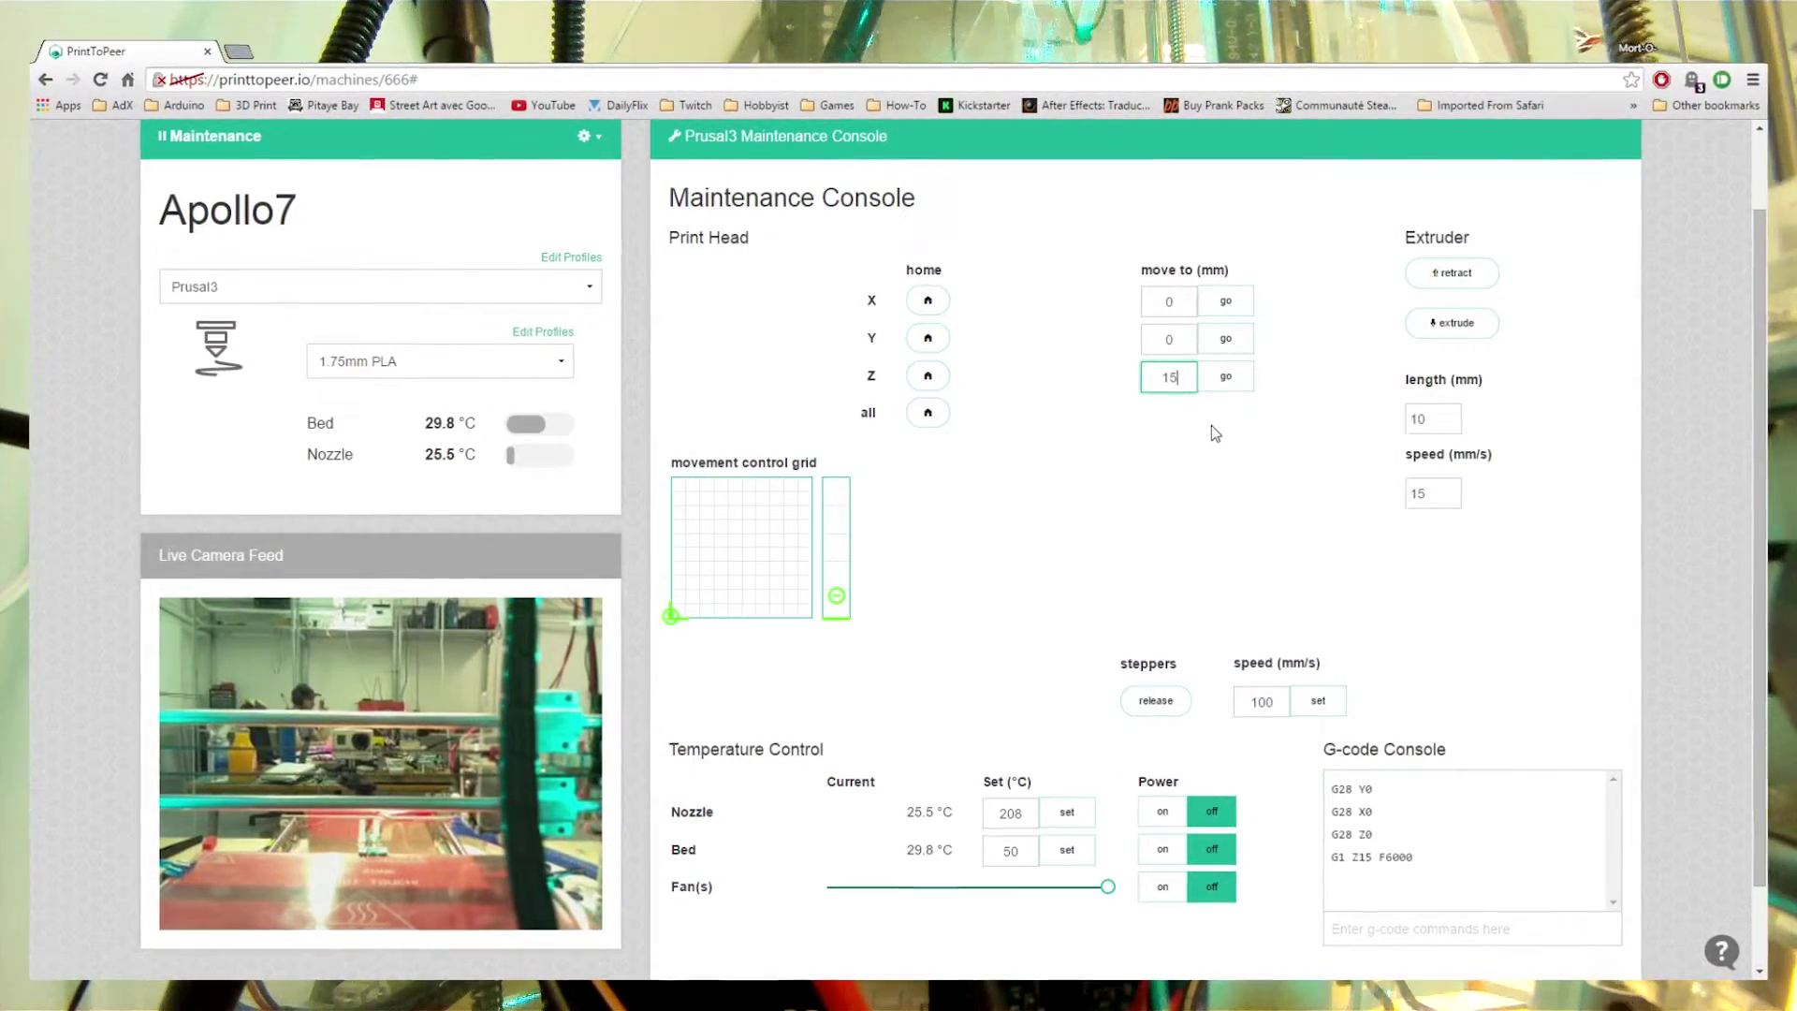
Exit maintenance mode on Apollo7 and confirm that its print bed is clear and safe to continue printing.
scroll(1305, 403, down, 1)
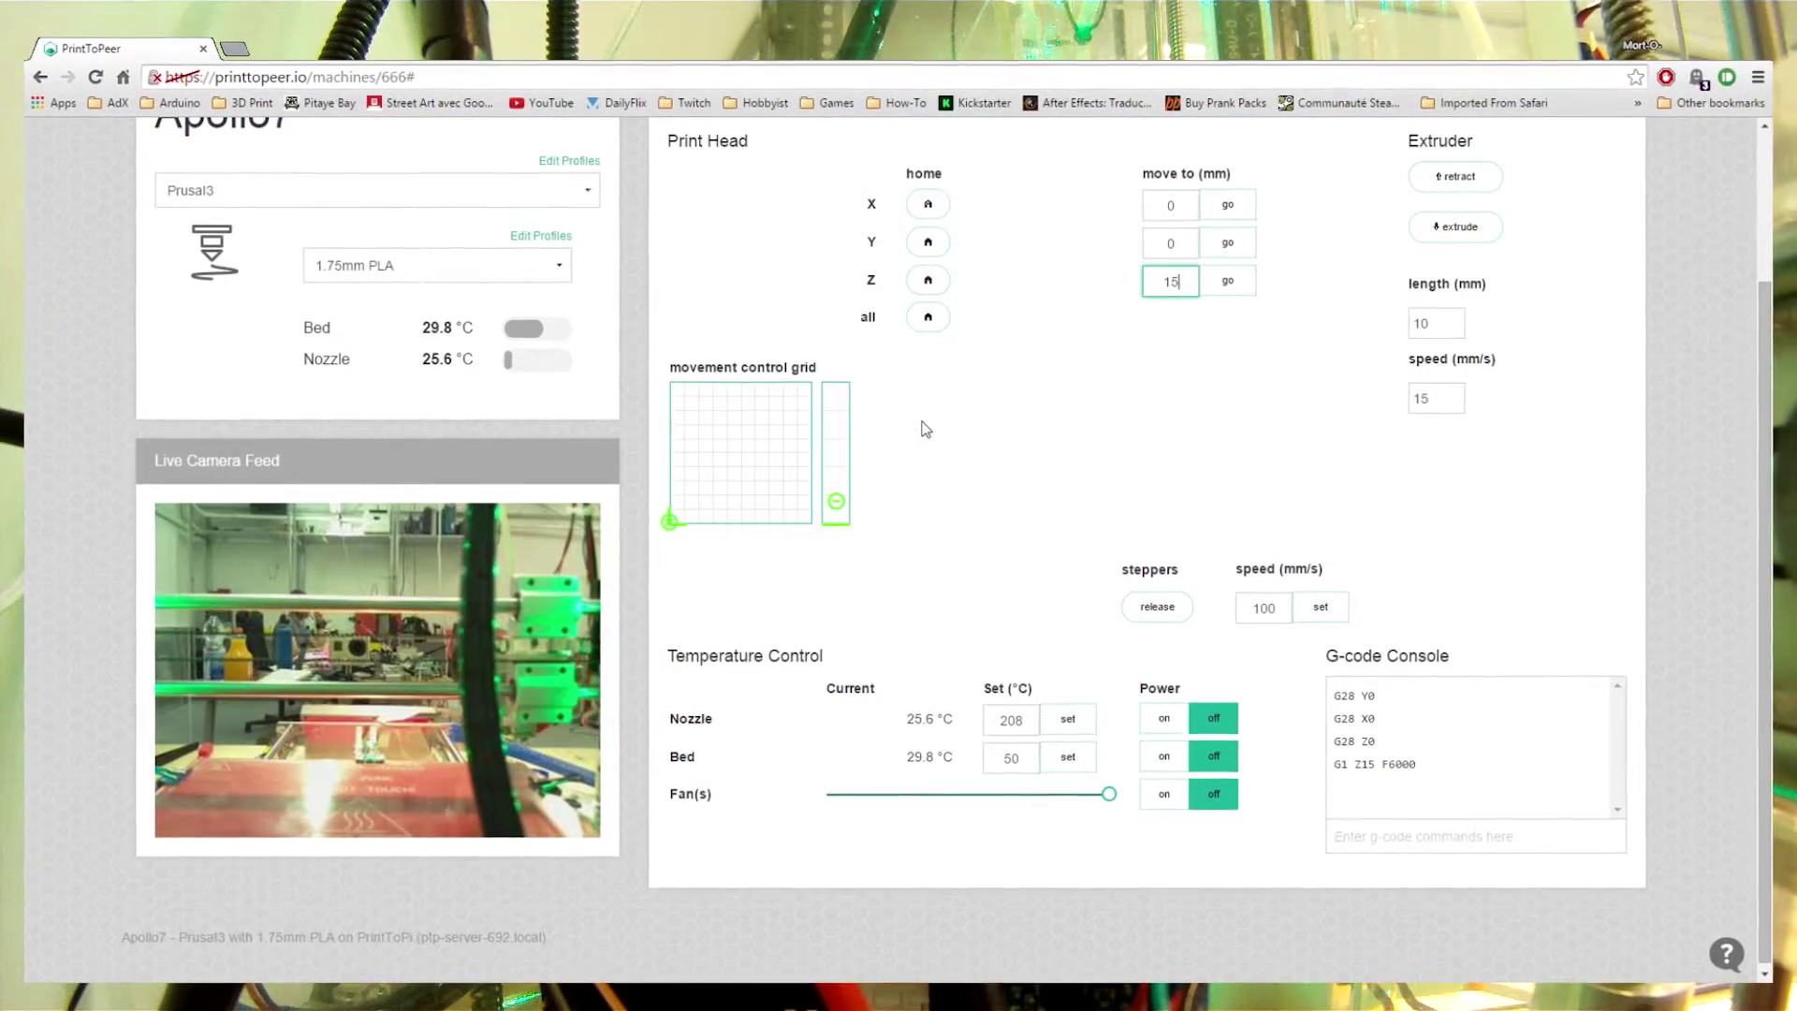
scroll(579, 356, up, 2)
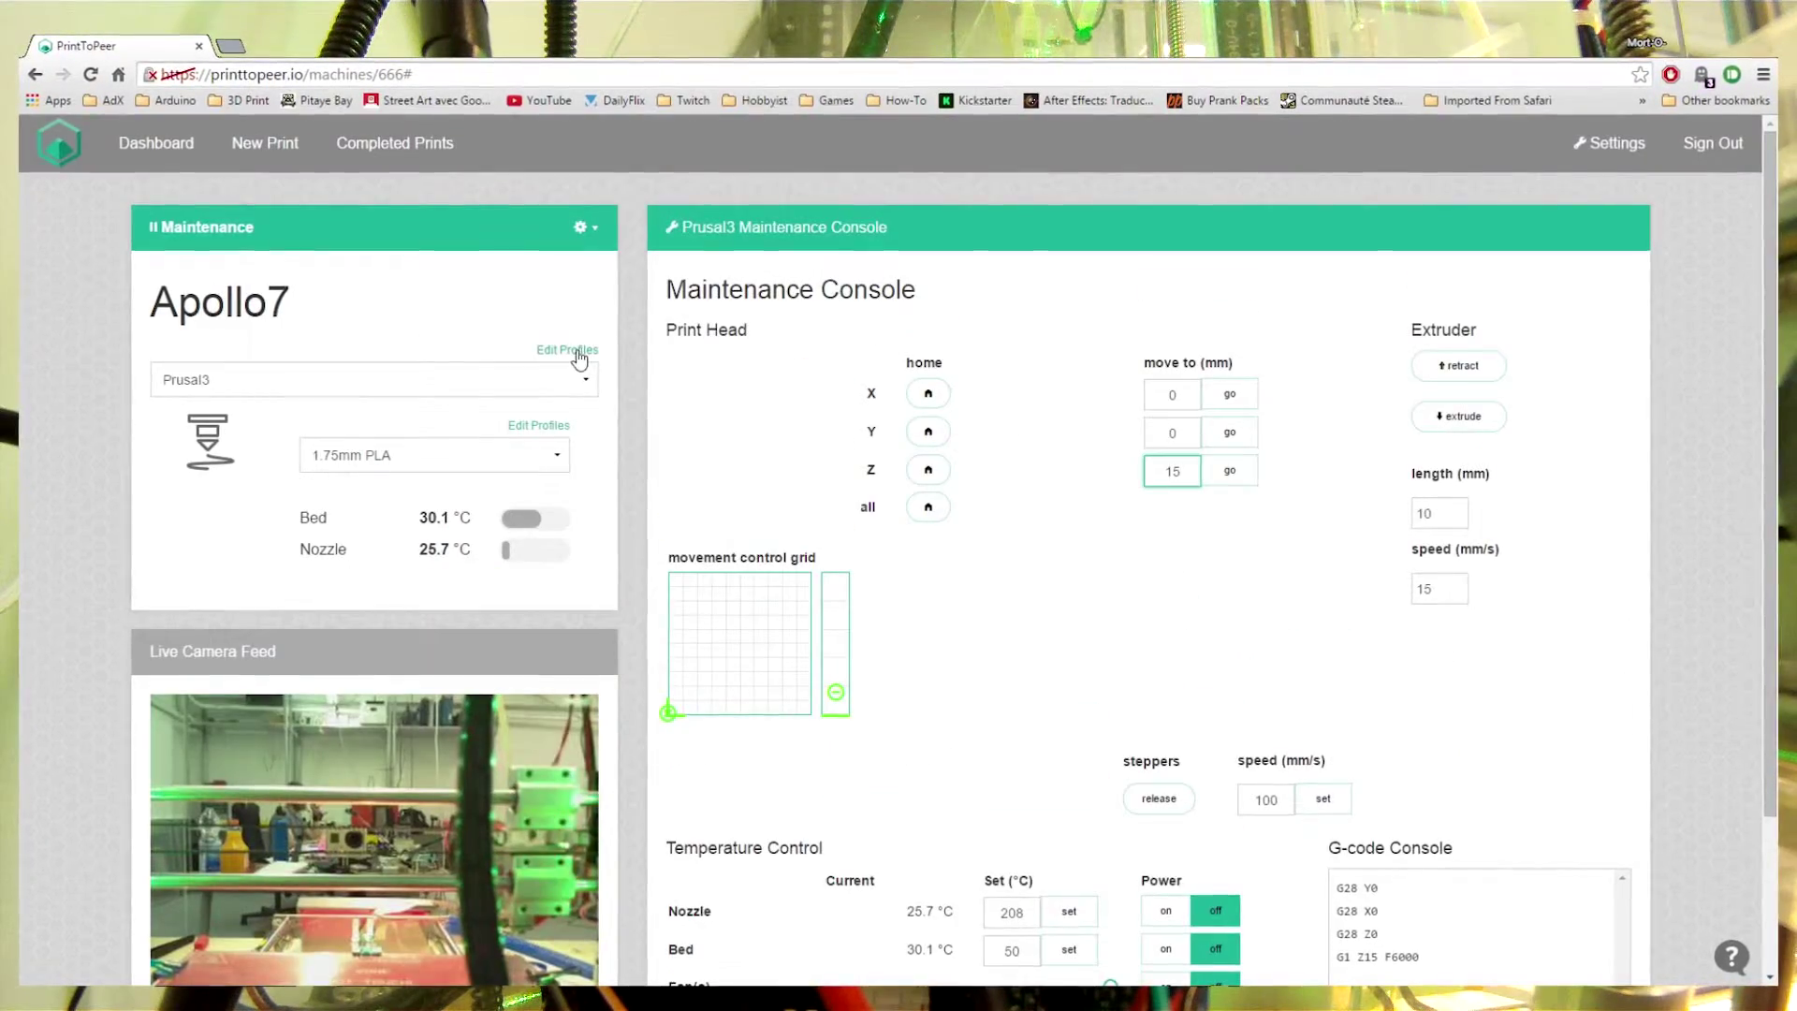
click(581, 225)
click(206, 298)
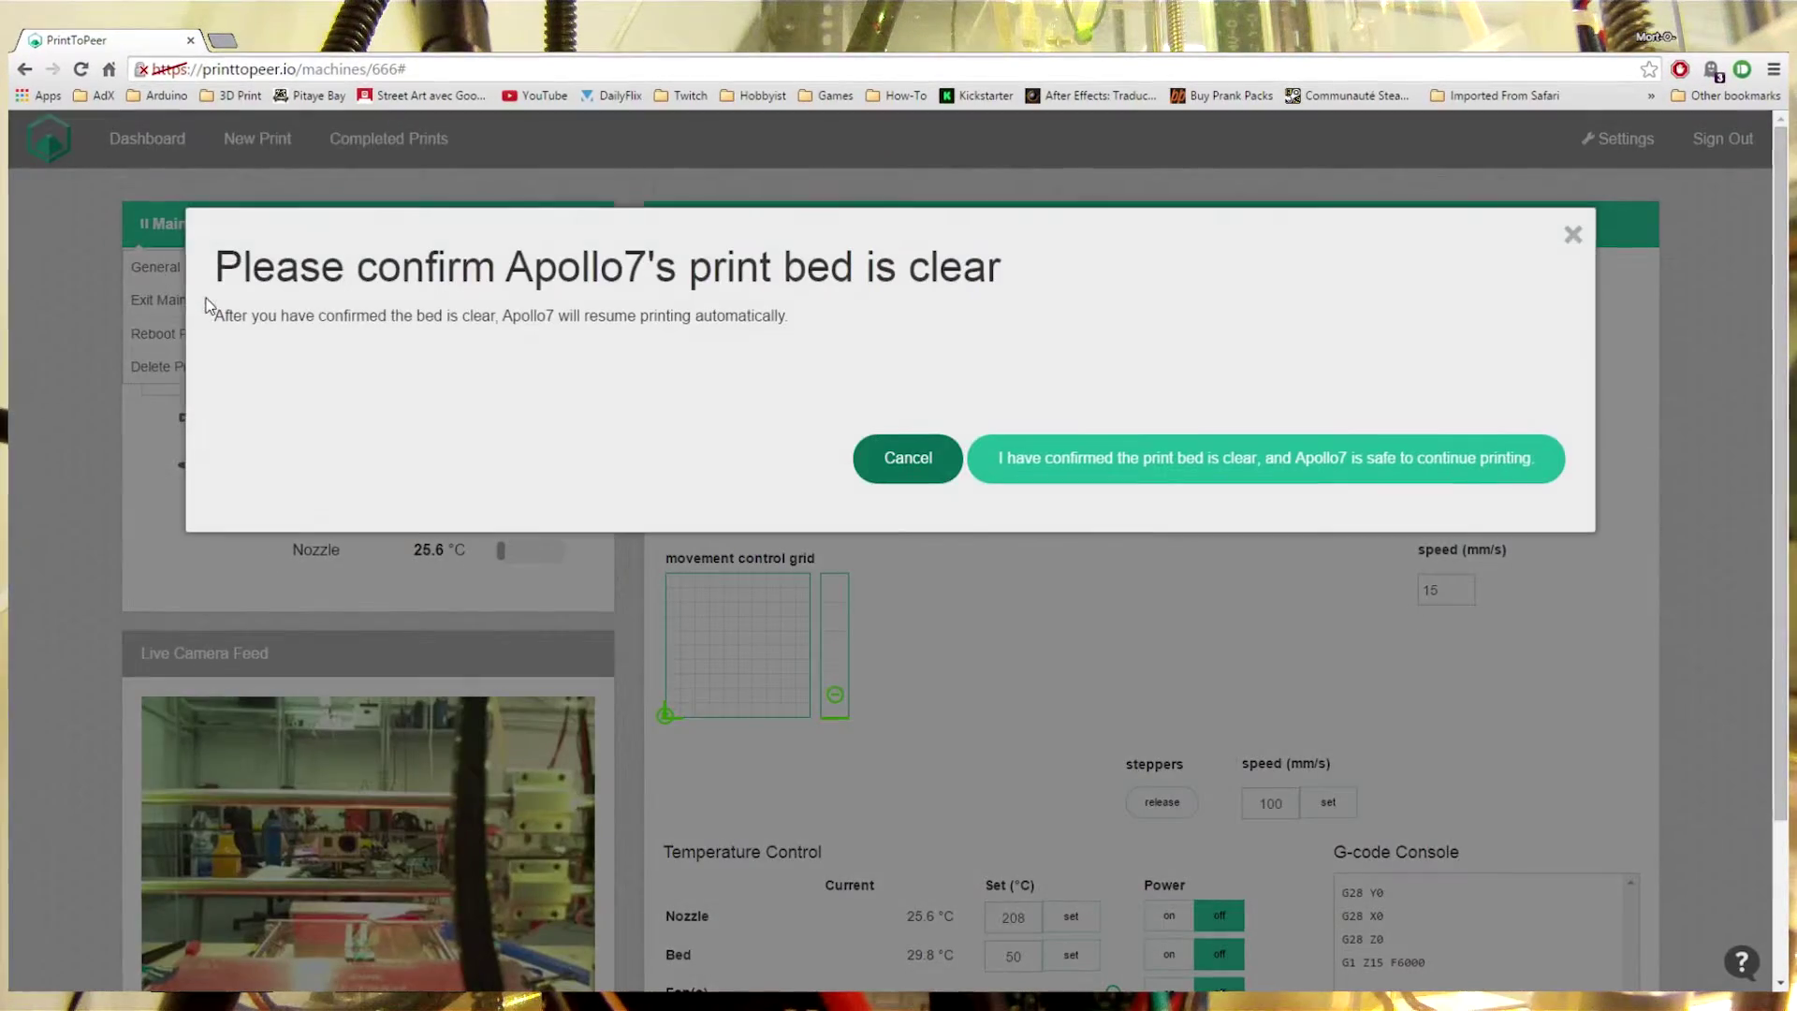
click(1368, 468)
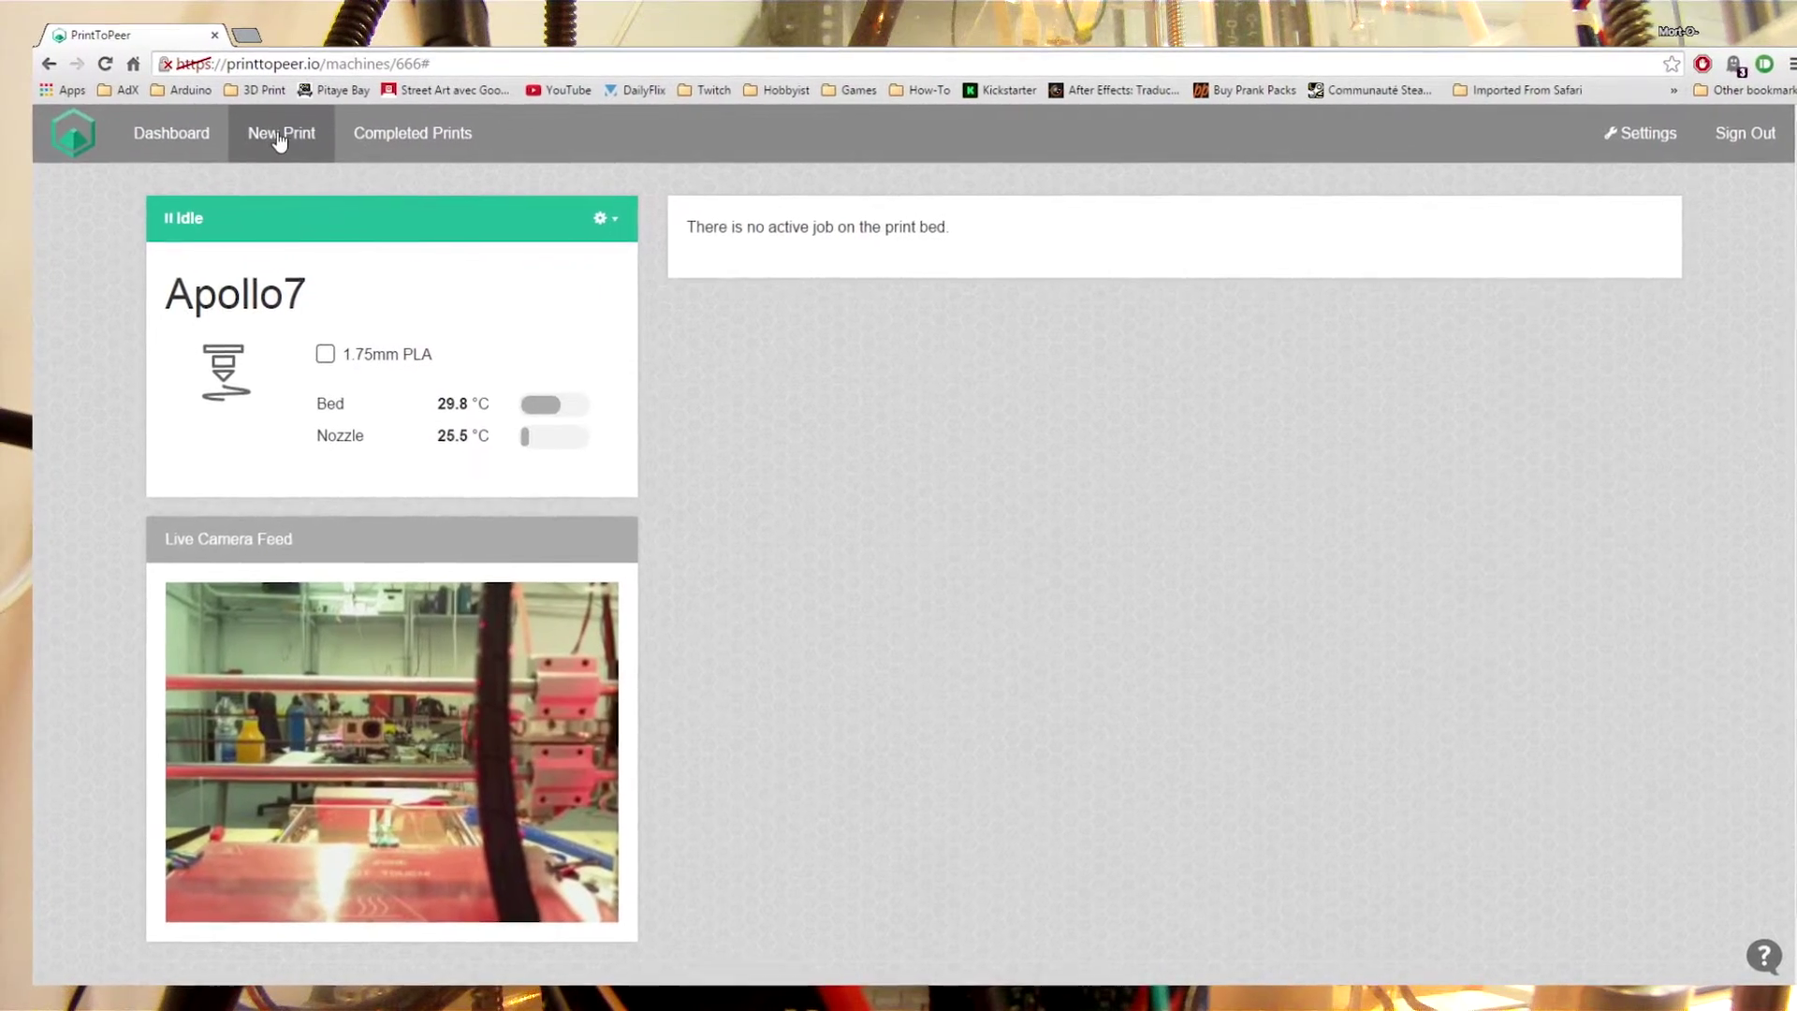
Open a blank form for a new print job.
click(267, 134)
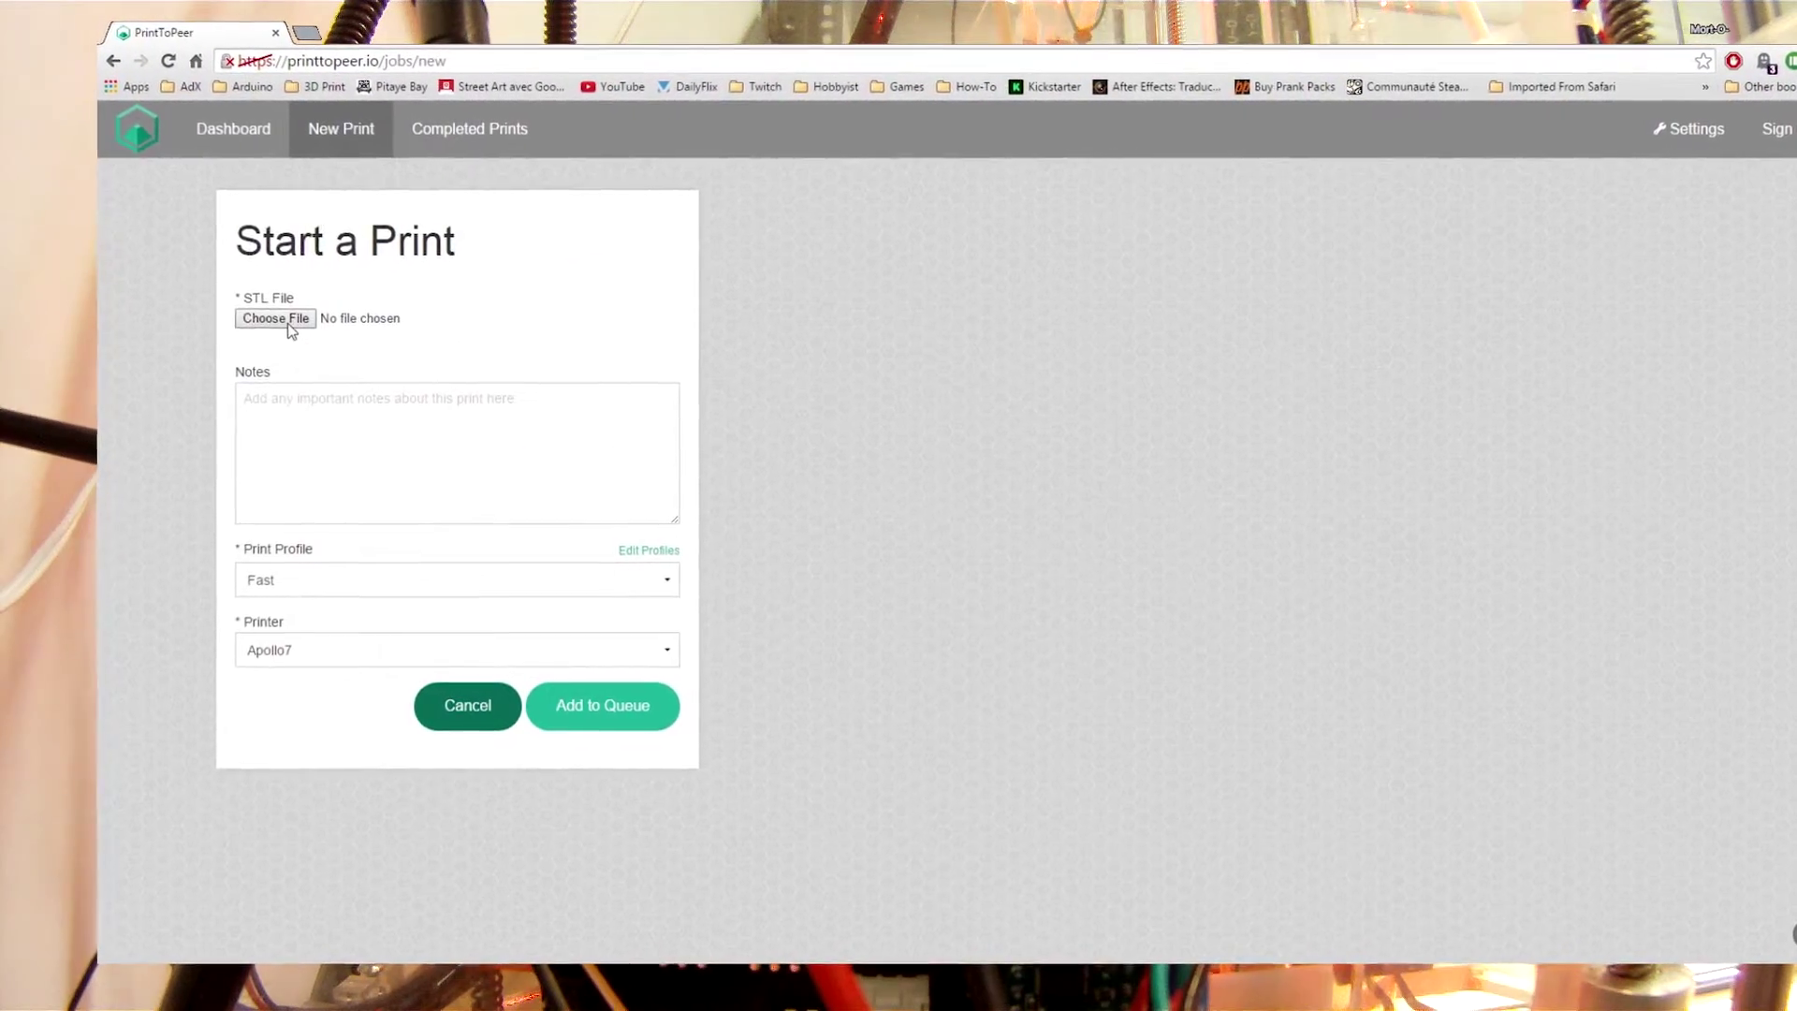